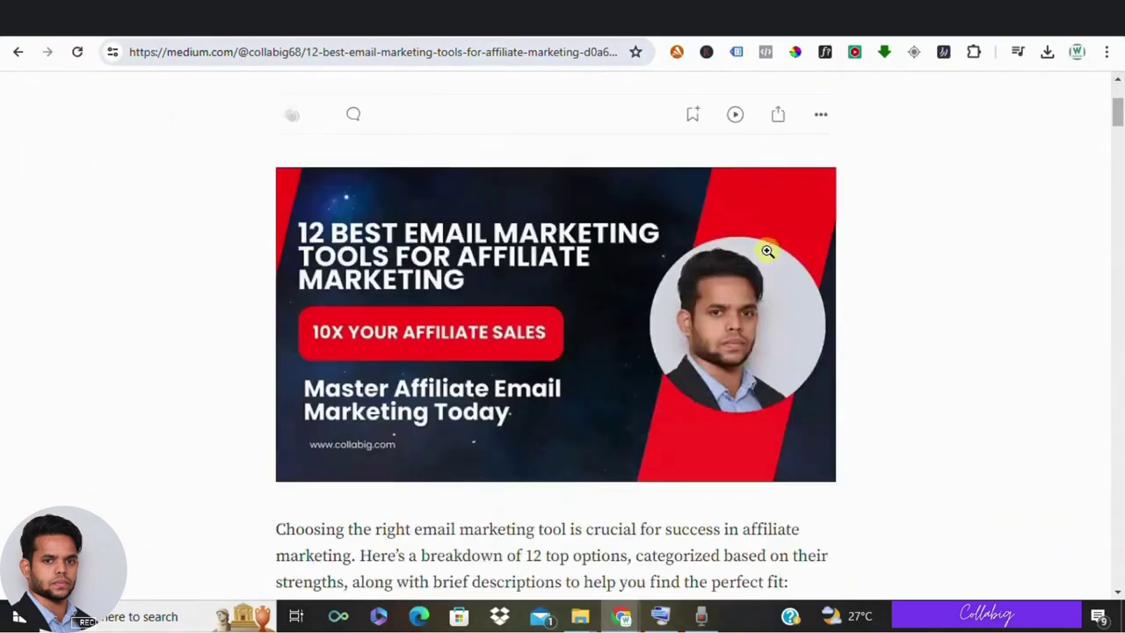
Step: Read through the Medium article "12 Best Email Marketing Tools for Affiliate Marketing" down to its disclosures and return to its title
{"action": "scroll", "coordinate": [760, 271], "scroll_direction": "down", "scroll_amount": 7}
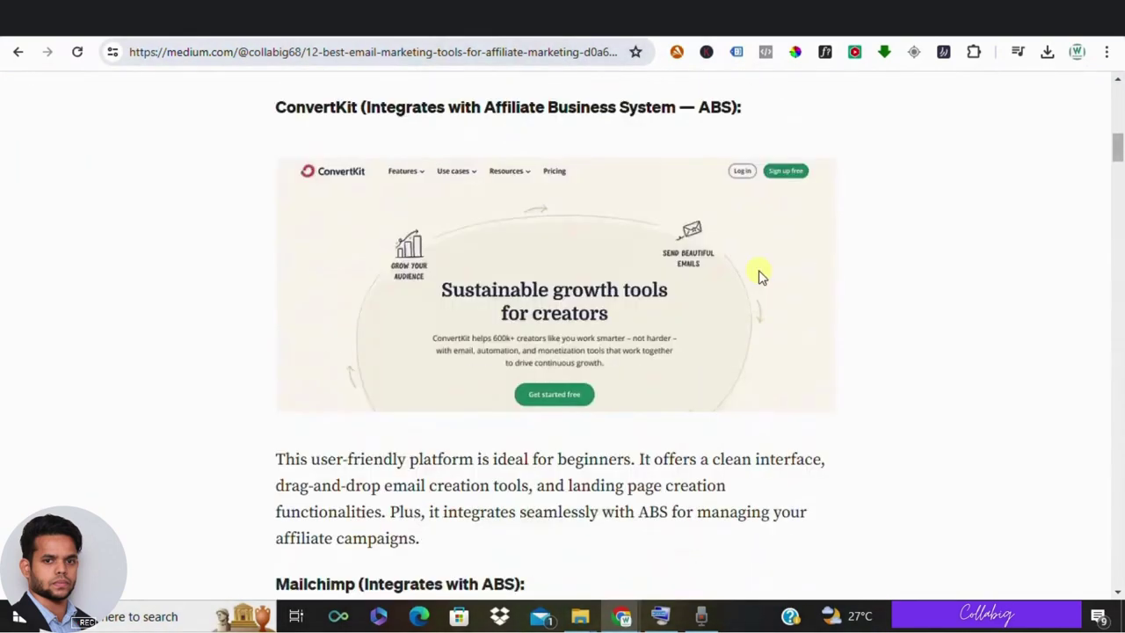
{"action": "scroll", "coordinate": [759, 271], "scroll_direction": "down", "scroll_amount": 8}
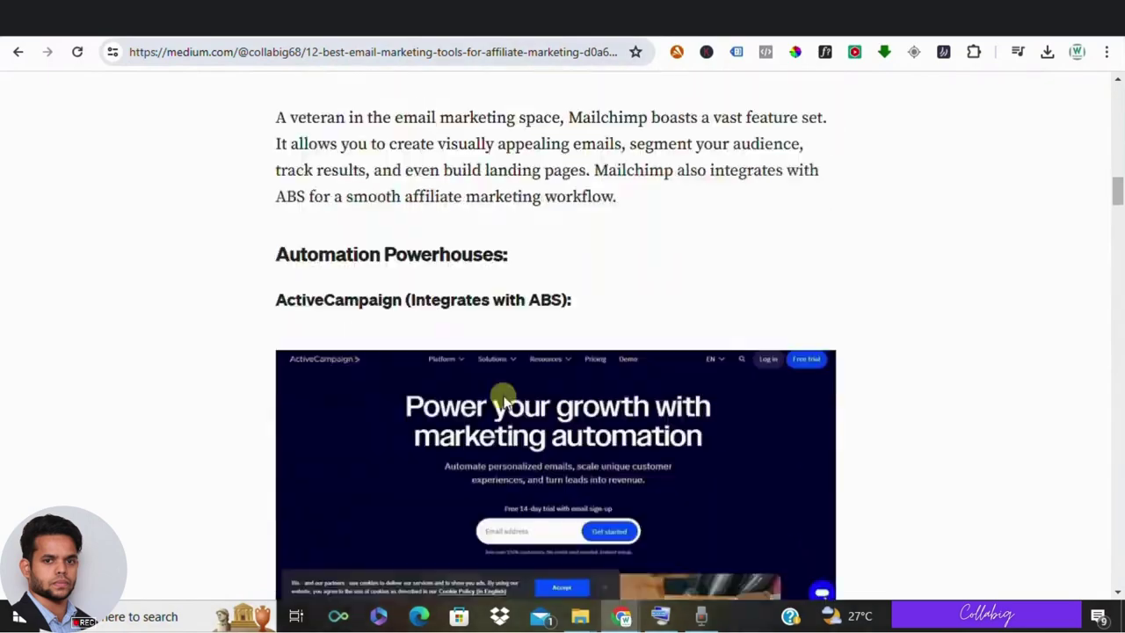
{"action": "scroll", "coordinate": [468, 397], "scroll_direction": "down", "scroll_amount": 8}
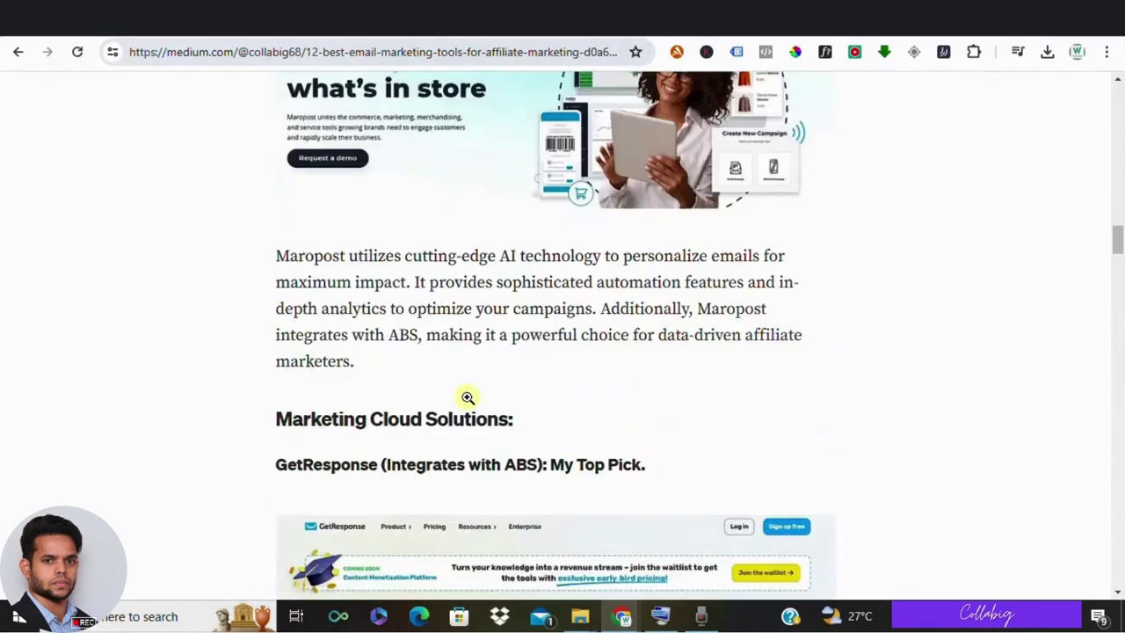
{"action": "scroll", "coordinate": [468, 398], "scroll_direction": "down", "scroll_amount": 8}
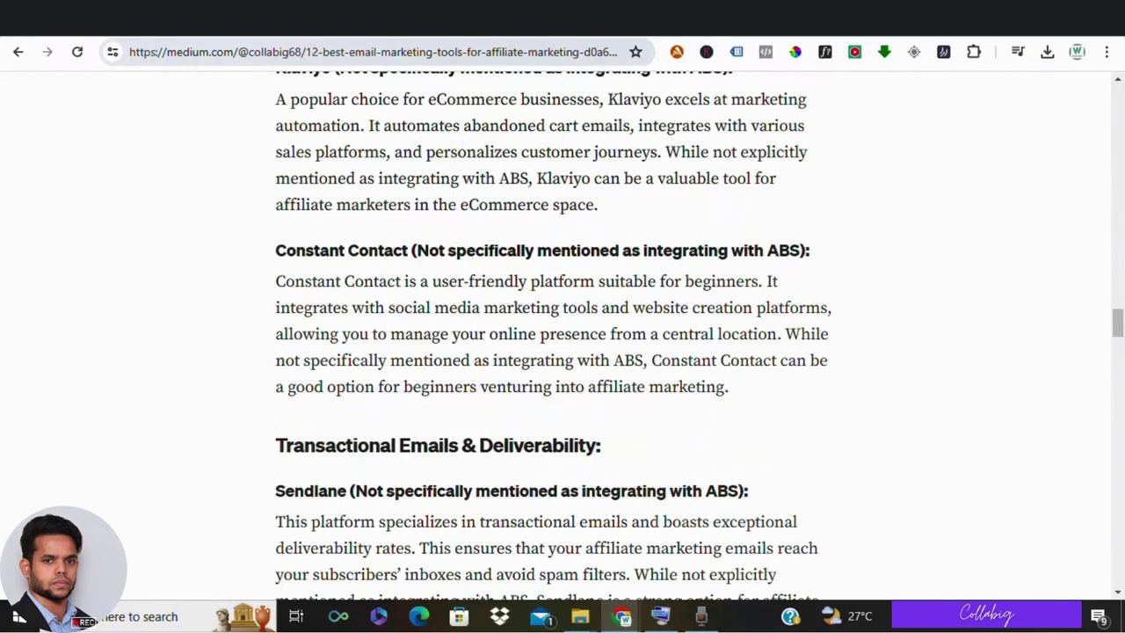
{"action": "scroll", "coordinate": [472, 261], "scroll_direction": "down", "scroll_amount": 2}
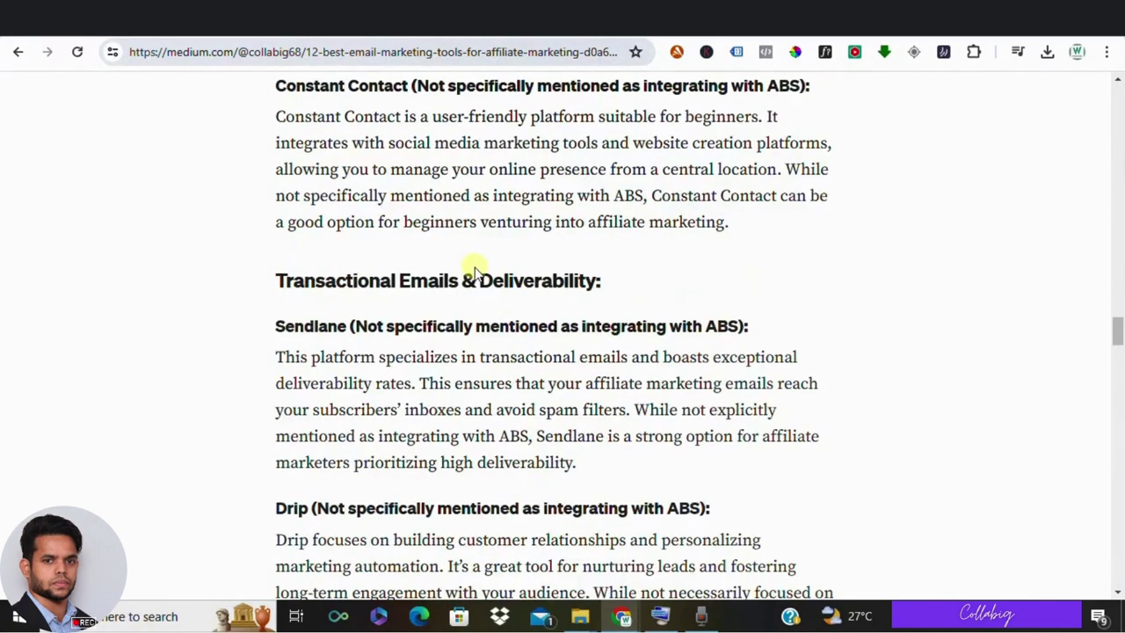
{"action": "scroll", "coordinate": [571, 303], "scroll_direction": "down", "scroll_amount": 15}
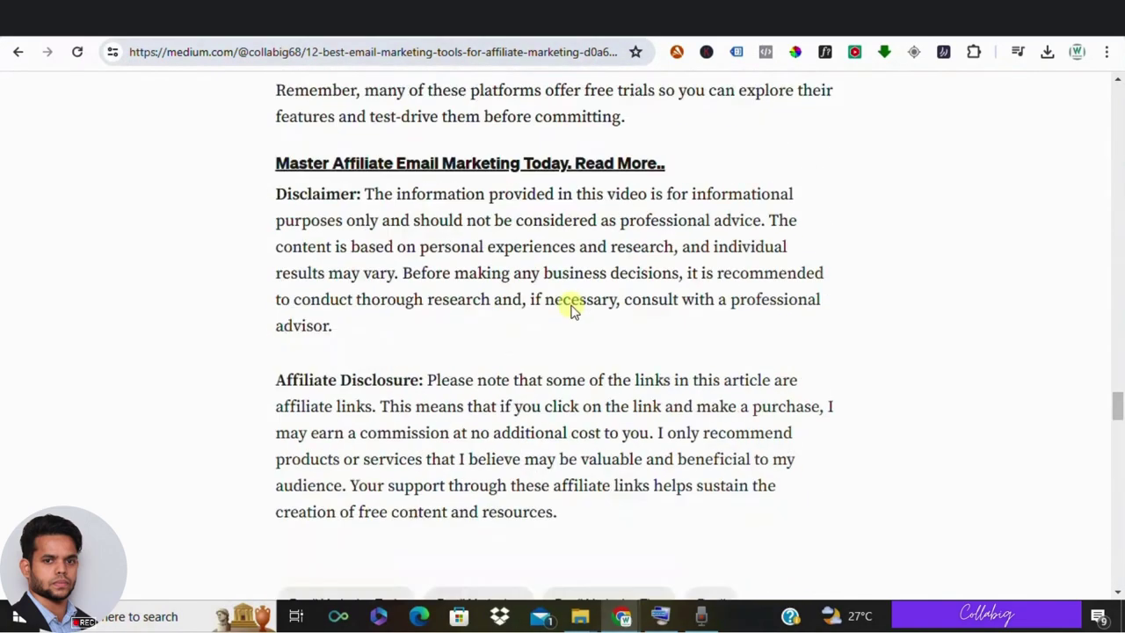
{"action": "scroll", "coordinate": [571, 307], "scroll_direction": "down", "scroll_amount": 3}
{"action": "scroll", "coordinate": [572, 299], "scroll_direction": "up", "scroll_amount": 20}
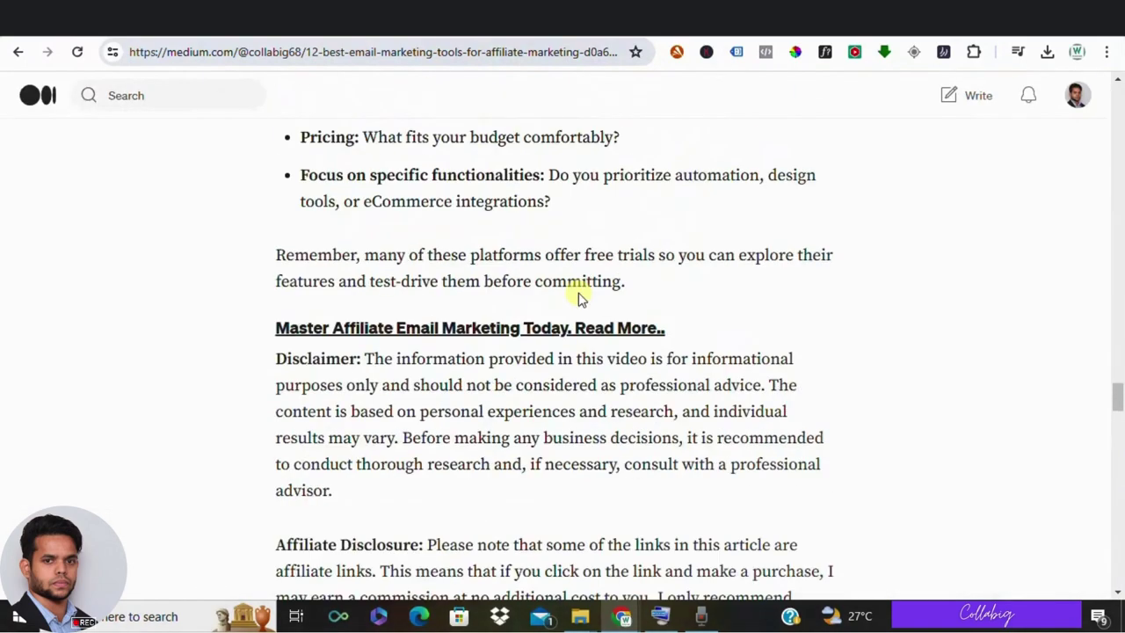
{"action": "scroll", "coordinate": [570, 293], "scroll_direction": "up", "scroll_amount": 15}
{"action": "scroll", "coordinate": [561, 290], "scroll_direction": "up", "scroll_amount": 15}
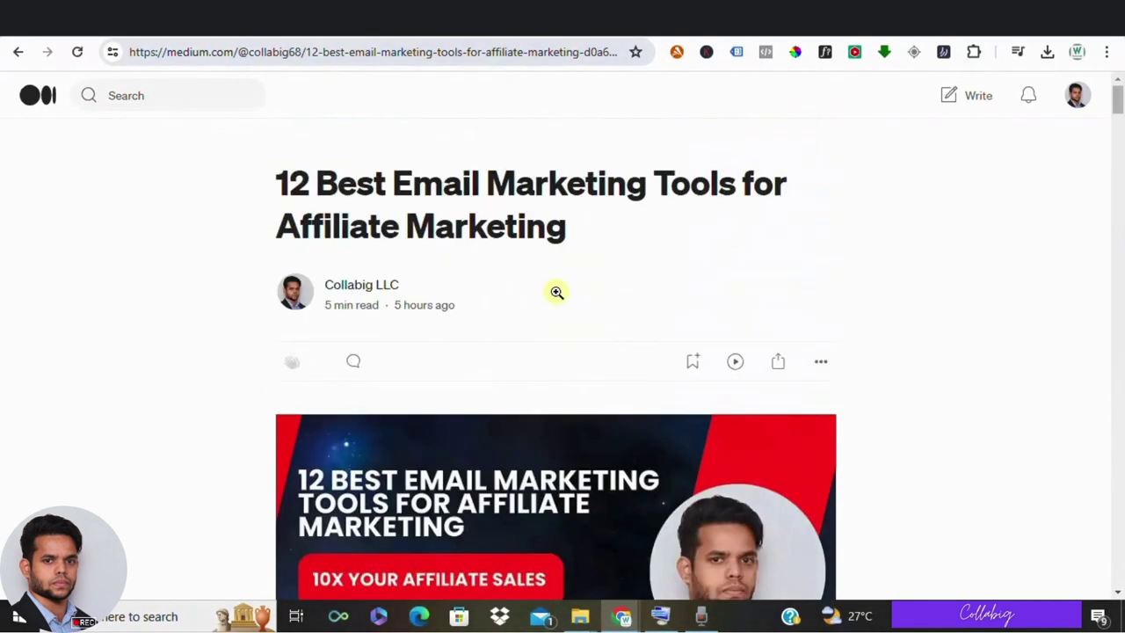
{"action": "scroll", "coordinate": [513, 268], "scroll_direction": "down", "scroll_amount": 1}
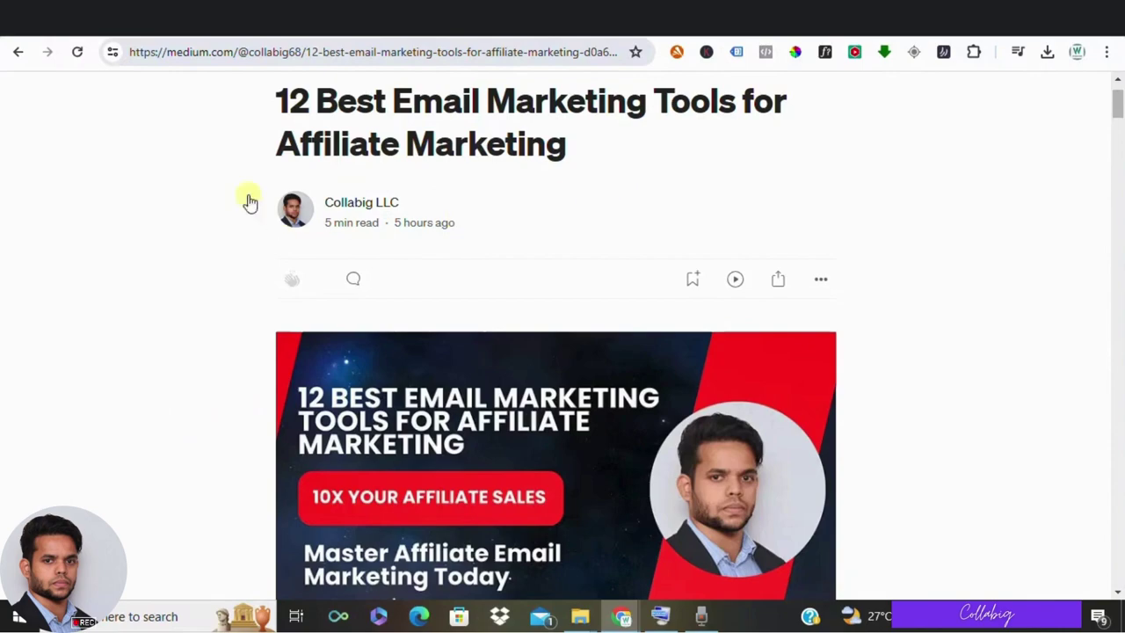
Step: Highlight the article's content from the title downward, clear the selection and return to the cover image
{"action": "left_click_drag", "start_coordinate": [213, 95], "coordinate": [754, 372]}
{"action": "scroll", "coordinate": [445, 311], "scroll_direction": "down", "scroll_amount": 15}
{"action": "scroll", "coordinate": [589, 372], "scroll_direction": "down", "scroll_amount": 2}
{"action": "left_click", "coordinate": [939, 307]}
{"action": "scroll", "coordinate": [940, 306], "scroll_direction": "up", "scroll_amount": 10}
{"action": "scroll", "coordinate": [940, 309], "scroll_direction": "up", "scroll_amount": 10}
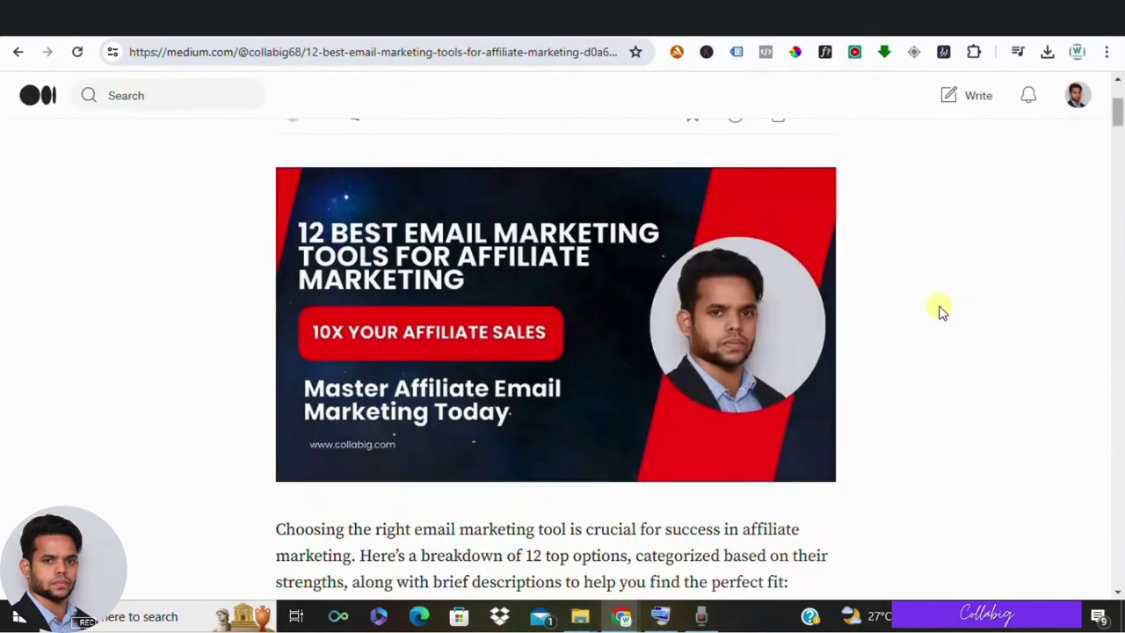
Step: Switch to ChatGPT and review its 800-word article on affordable email marketing tools for affiliate marketers
{"action": "left_click", "coordinate": [508, 20]}
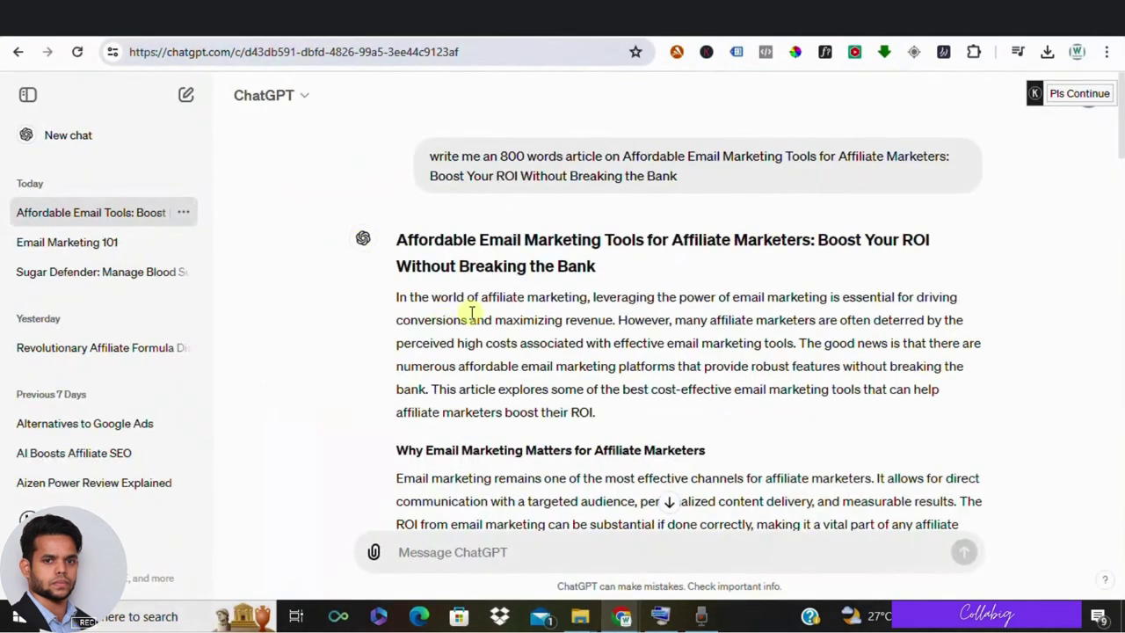
{"action": "scroll", "coordinate": [466, 304], "scroll_direction": "down", "scroll_amount": 20}
{"action": "scroll", "coordinate": [464, 305], "scroll_direction": "down", "scroll_amount": 4}
Step: Return to the Medium article and compare its sections on Mailchimp and ActiveCampaign, including their images
{"action": "key", "text": "ctrl+Tab"}
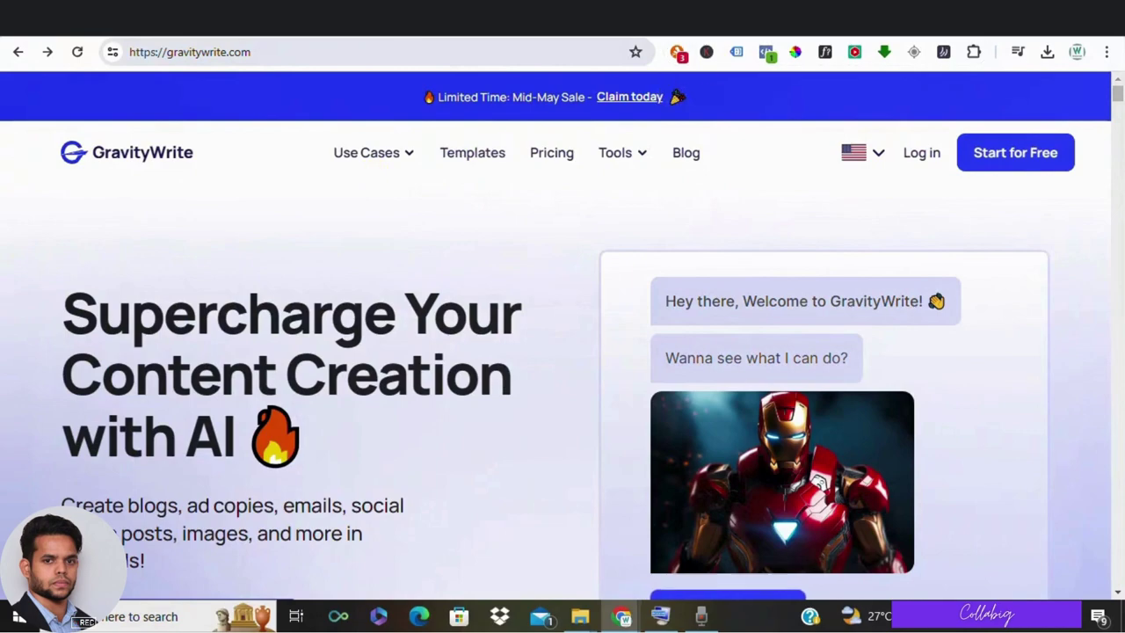
{"action": "key", "text": "ctrl+Tab"}
{"action": "scroll", "coordinate": [629, 319], "scroll_direction": "down", "scroll_amount": 8}
{"action": "scroll", "coordinate": [629, 319], "scroll_direction": "down", "scroll_amount": 10}
{"action": "scroll", "coordinate": [624, 319], "scroll_direction": "down", "scroll_amount": 1}
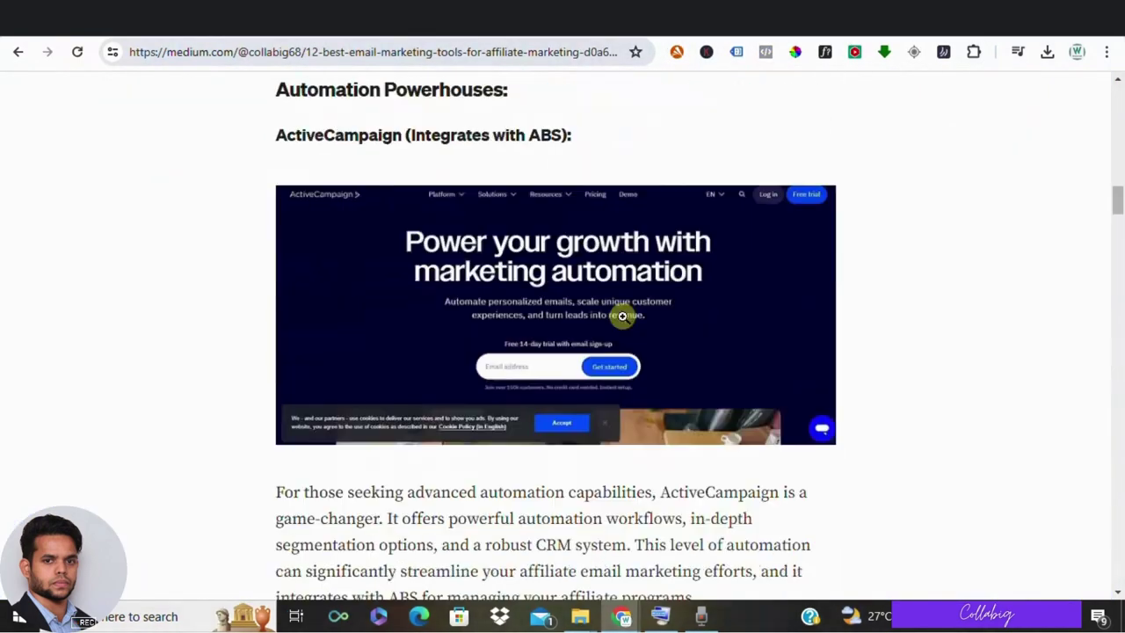
{"action": "scroll", "coordinate": [128, 364], "scroll_direction": "up", "scroll_amount": 10}
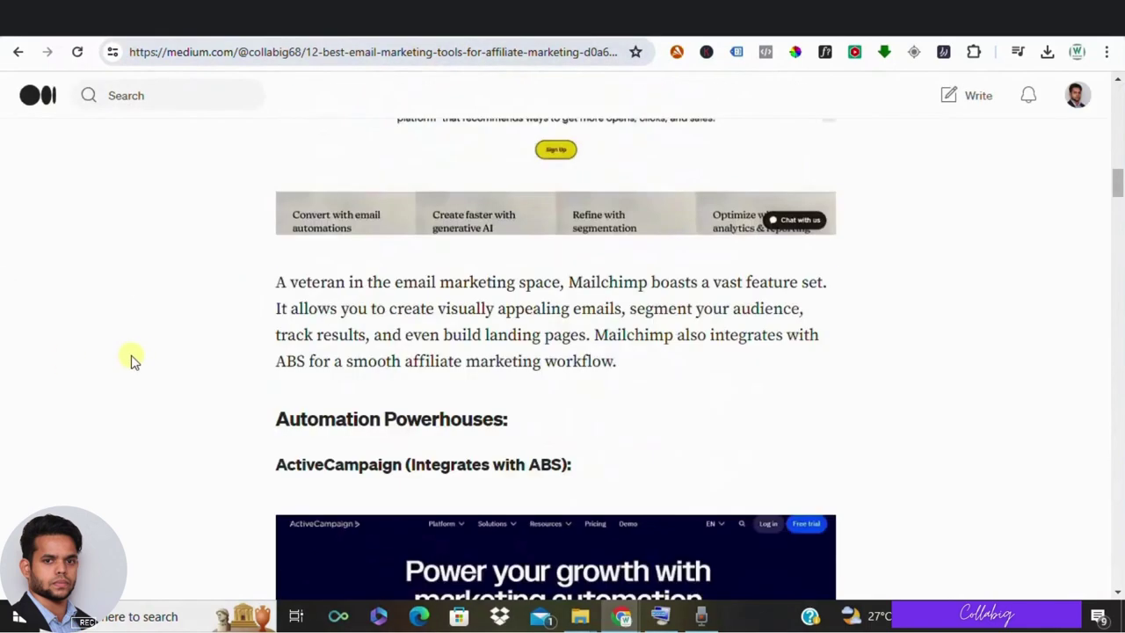
{"action": "scroll", "coordinate": [130, 375], "scroll_direction": "up", "scroll_amount": 6}
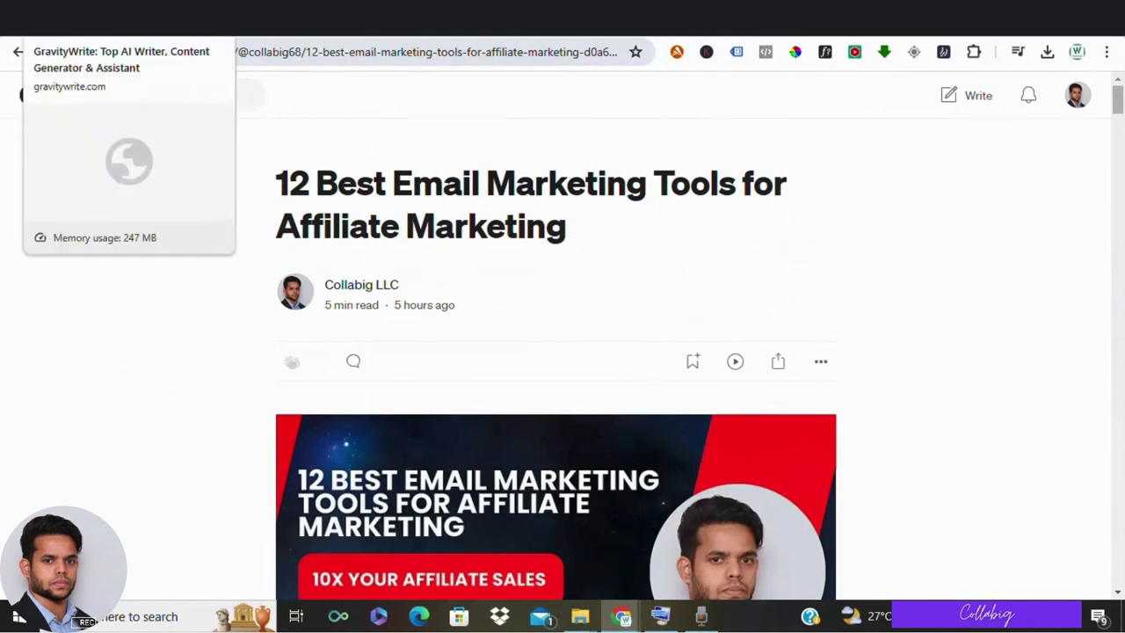
Step: Switch to the GravityWrite homepage and look over its introduction and blog content demo
{"action": "left_click", "coordinate": [97, 17]}
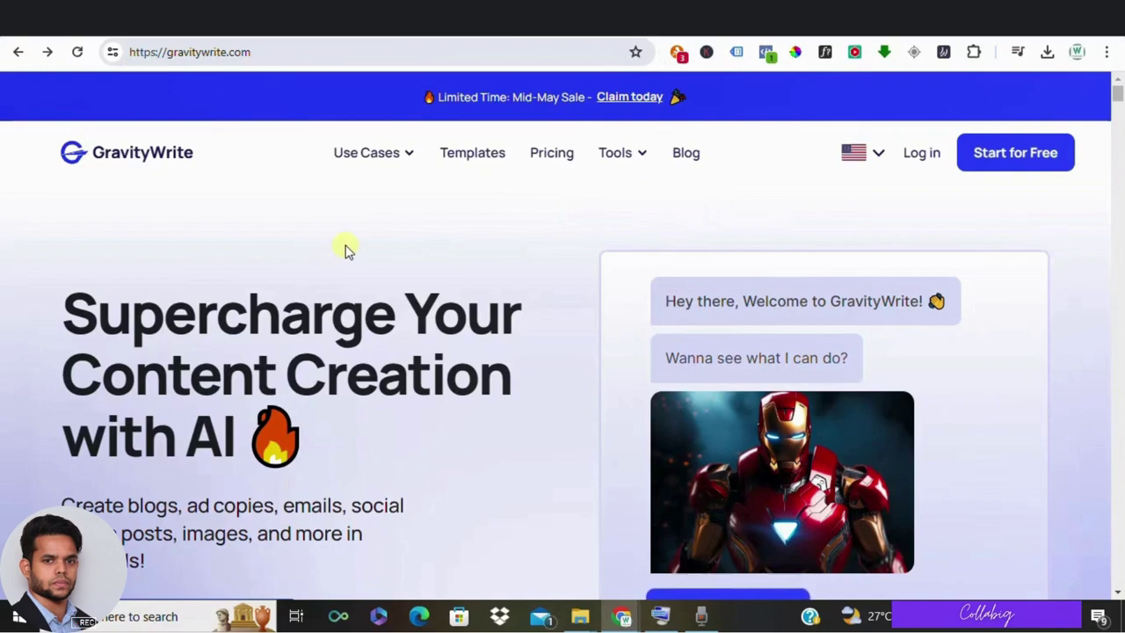
{"action": "scroll", "coordinate": [344, 253], "scroll_direction": "down", "scroll_amount": 8}
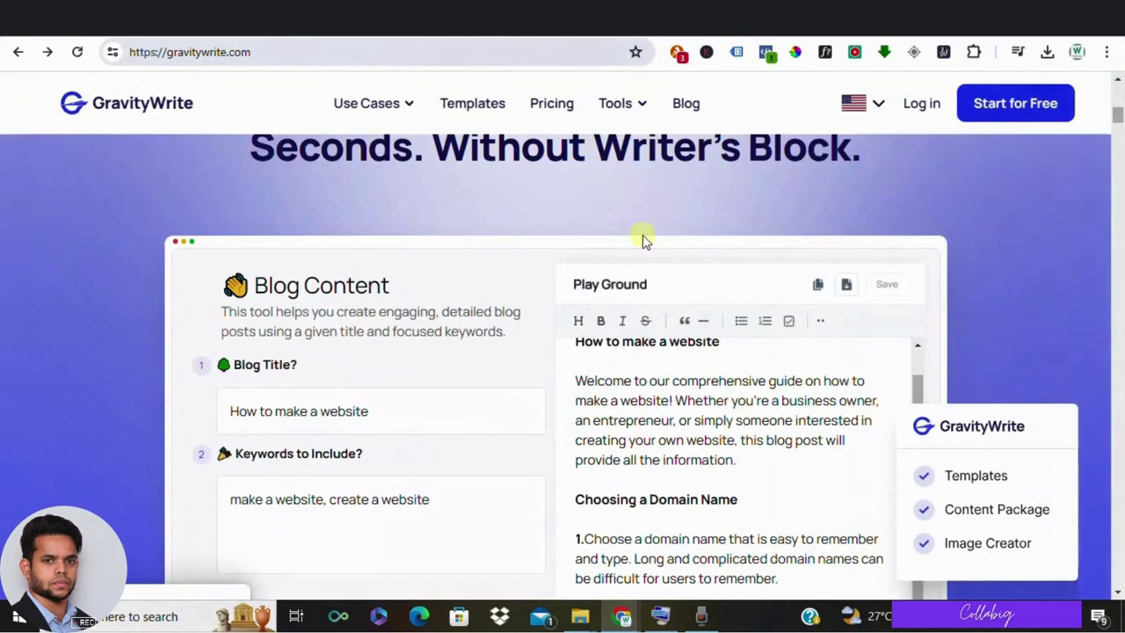
{"action": "scroll", "coordinate": [967, 181], "scroll_direction": "up", "scroll_amount": 5}
{"action": "scroll", "coordinate": [975, 198], "scroll_direction": "down", "scroll_amount": 4}
{"action": "scroll", "coordinate": [975, 203], "scroll_direction": "up", "scroll_amount": 8}
{"action": "scroll", "coordinate": [732, 262], "scroll_direction": "down", "scroll_amount": 1}
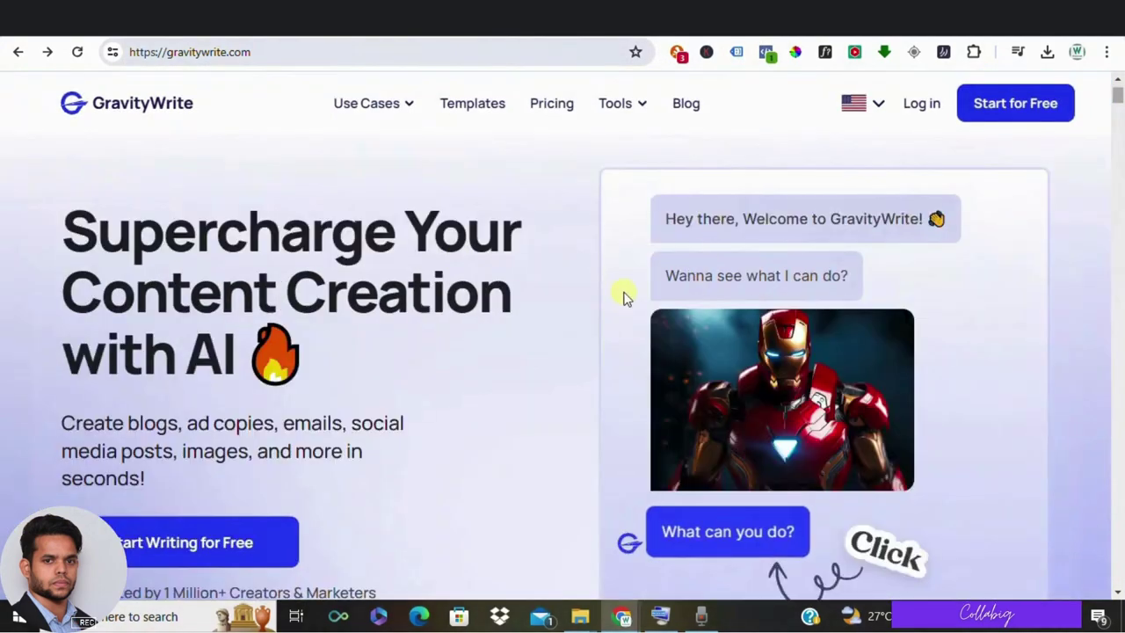
{"action": "scroll", "coordinate": [603, 273], "scroll_direction": "up", "scroll_amount": 1}
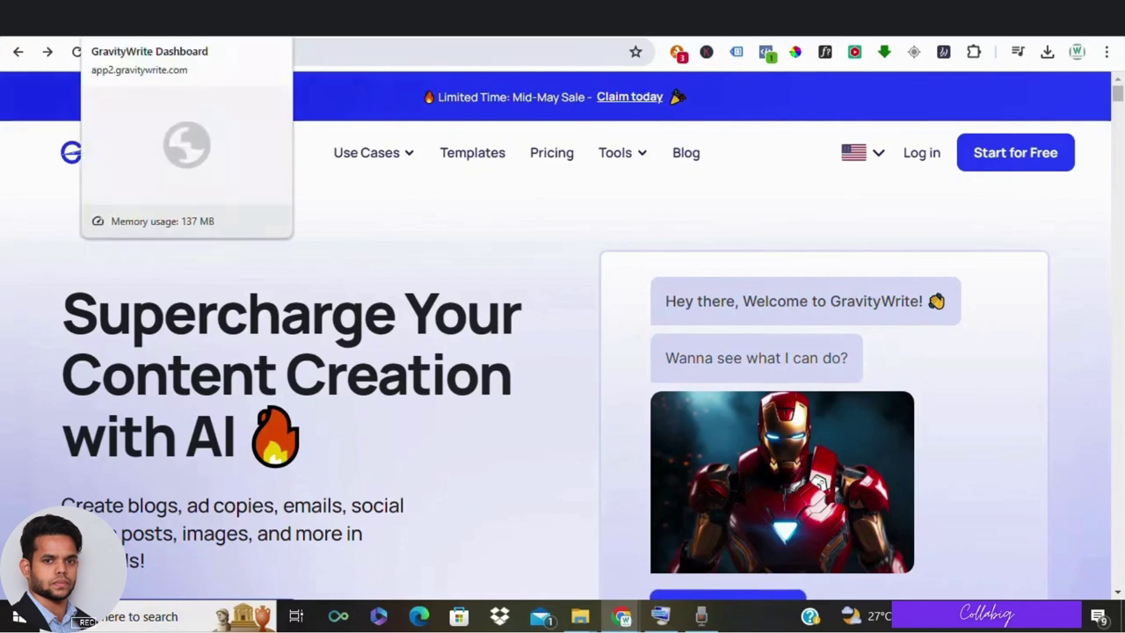
Step: Open the GravityWrite dashboard and browse its list of tool categories
{"action": "left_click", "coordinate": [176, 18]}
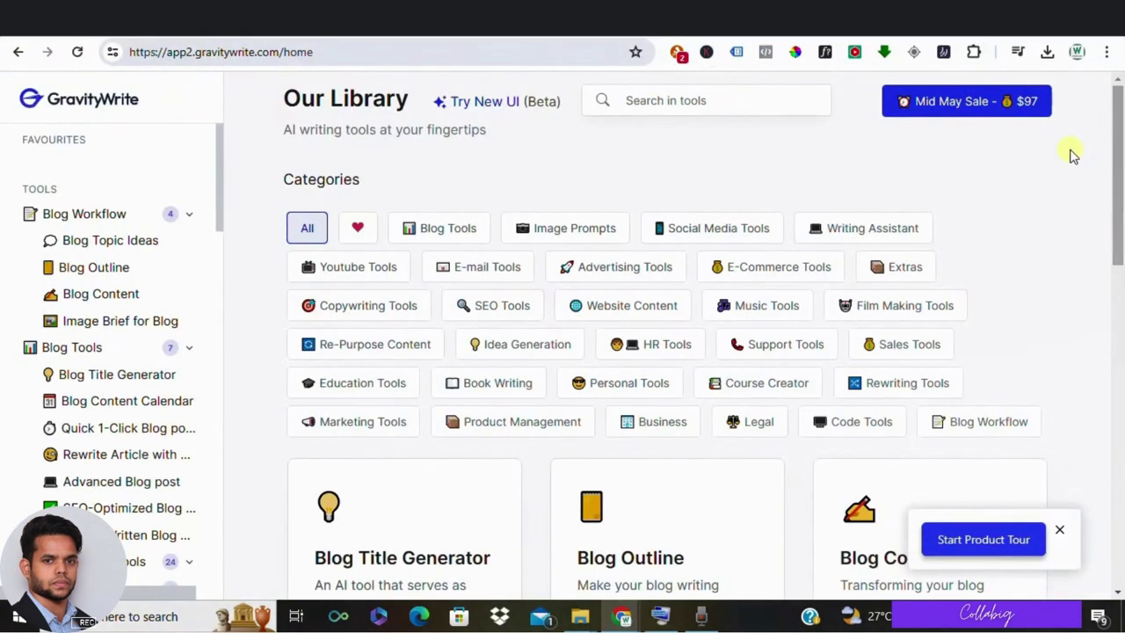
{"action": "scroll", "coordinate": [93, 282], "scroll_direction": "down", "scroll_amount": 15}
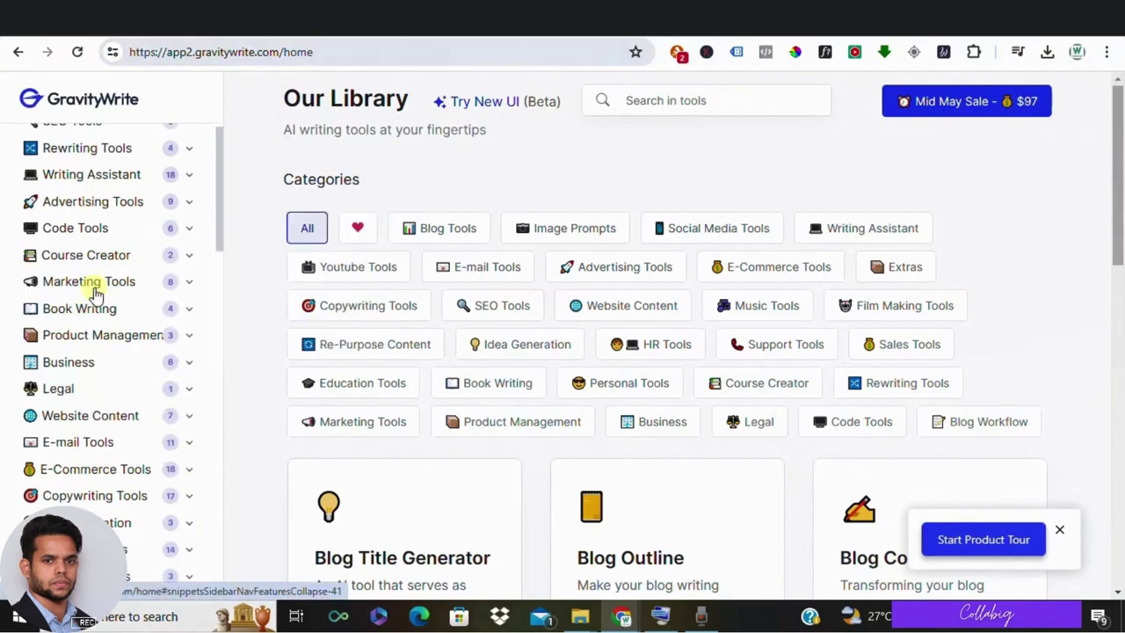
{"action": "scroll", "coordinate": [97, 297], "scroll_direction": "up", "scroll_amount": 15}
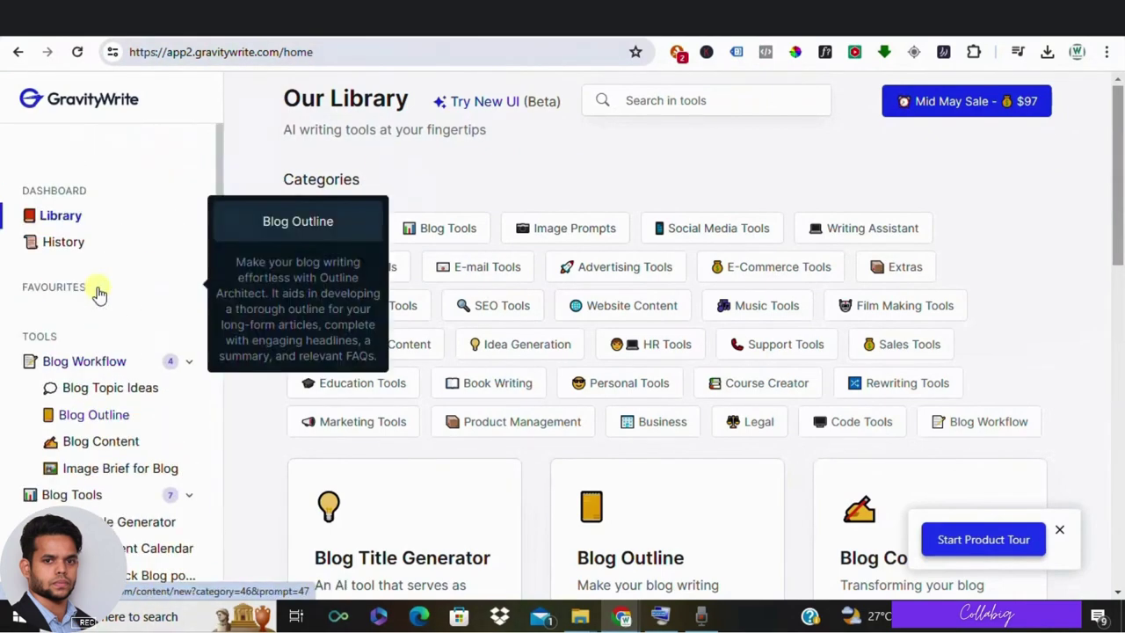
Step: Collapse the Blog Tools group, keep Blog Workflow expanded and open its Blog Topic Ideas tool
{"action": "left_click", "coordinate": [191, 362]}
{"action": "left_click", "coordinate": [192, 364]}
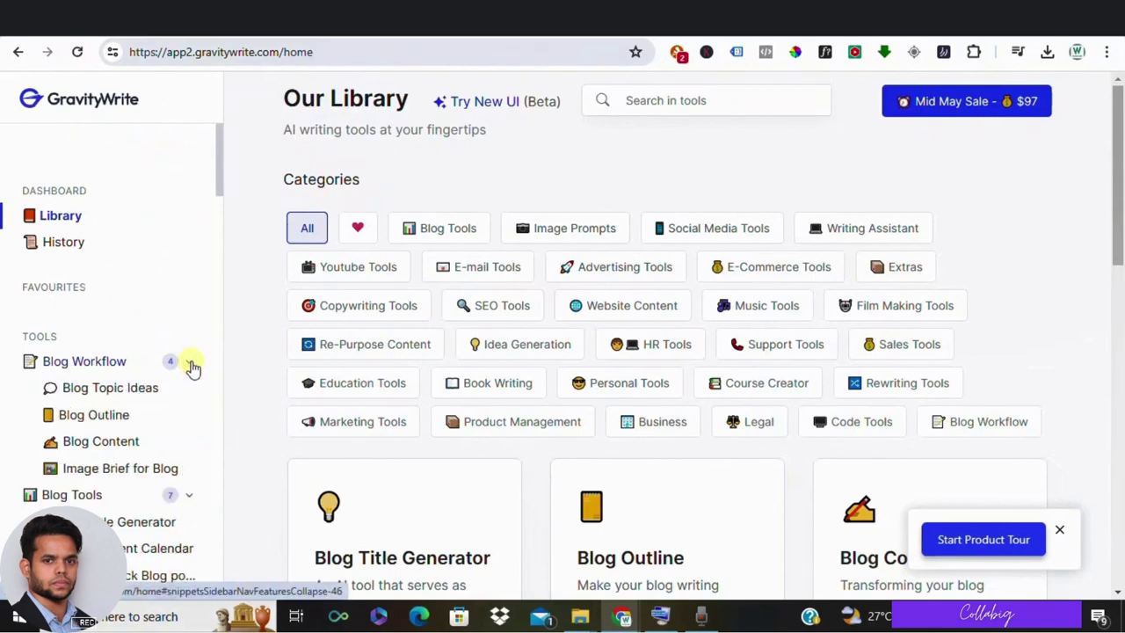
{"action": "left_click", "coordinate": [188, 366]}
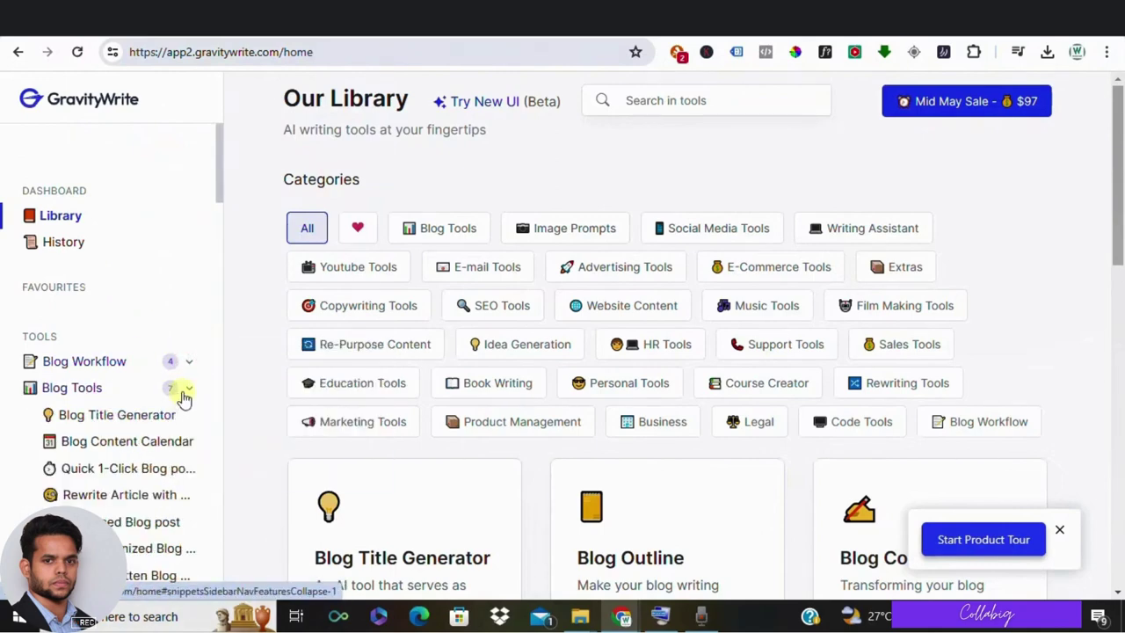
{"action": "left_click", "coordinate": [187, 392]}
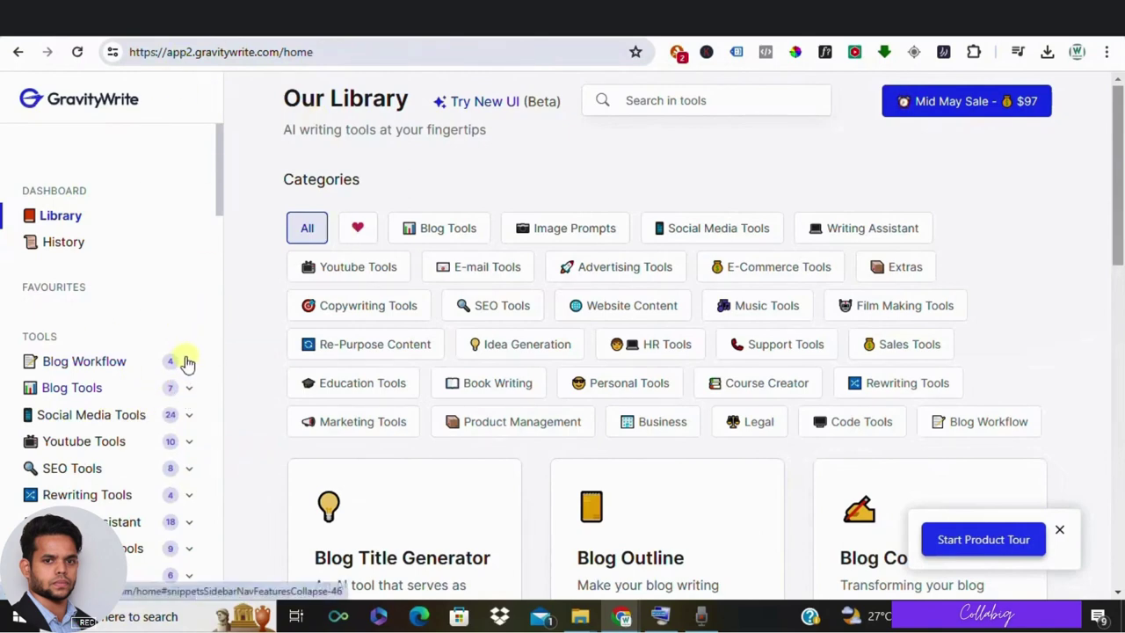
{"action": "left_click", "coordinate": [188, 362]}
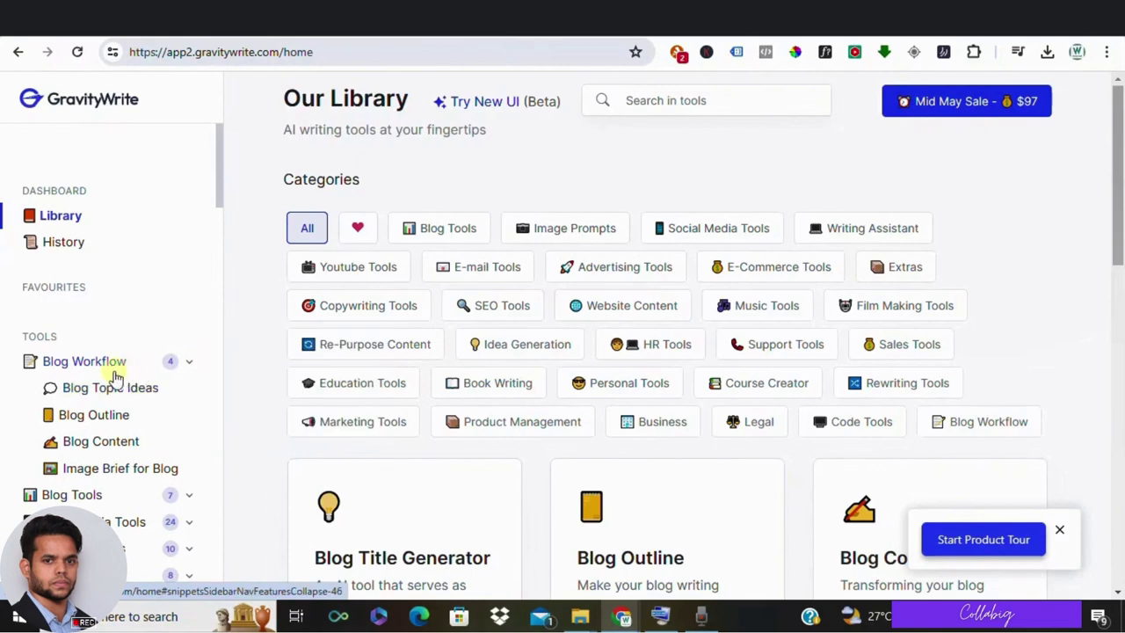
{"action": "left_click", "coordinate": [124, 400]}
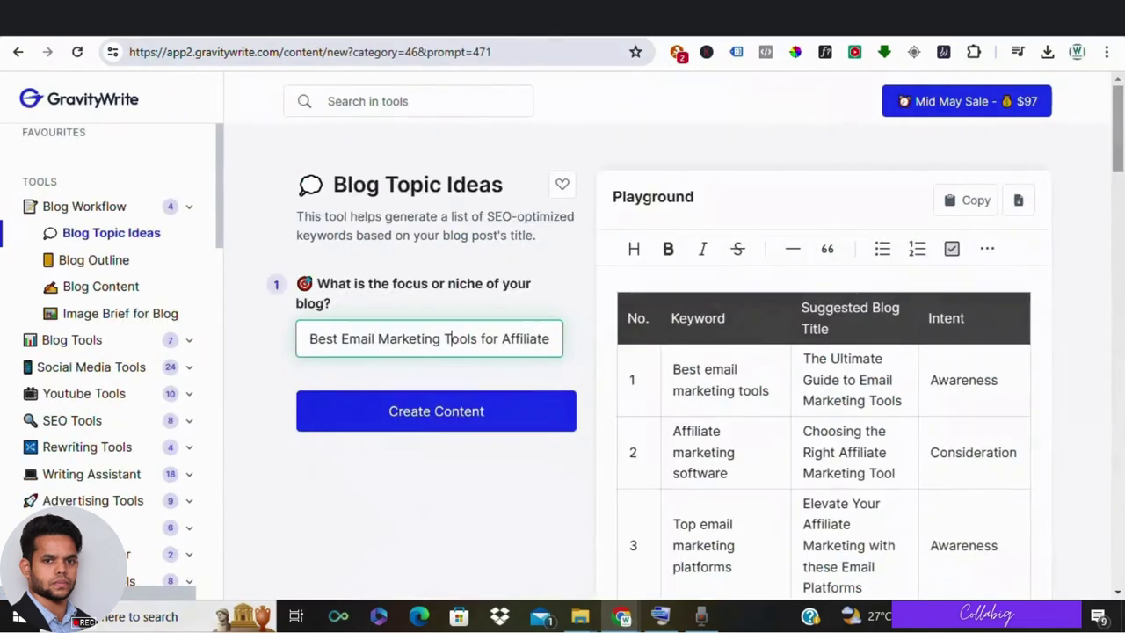
Step: Examine the niche entry and the generated table of keywords, suggested blog titles and intents in Blog Topic Ideas
{"action": "triple_click", "coordinate": [365, 338]}
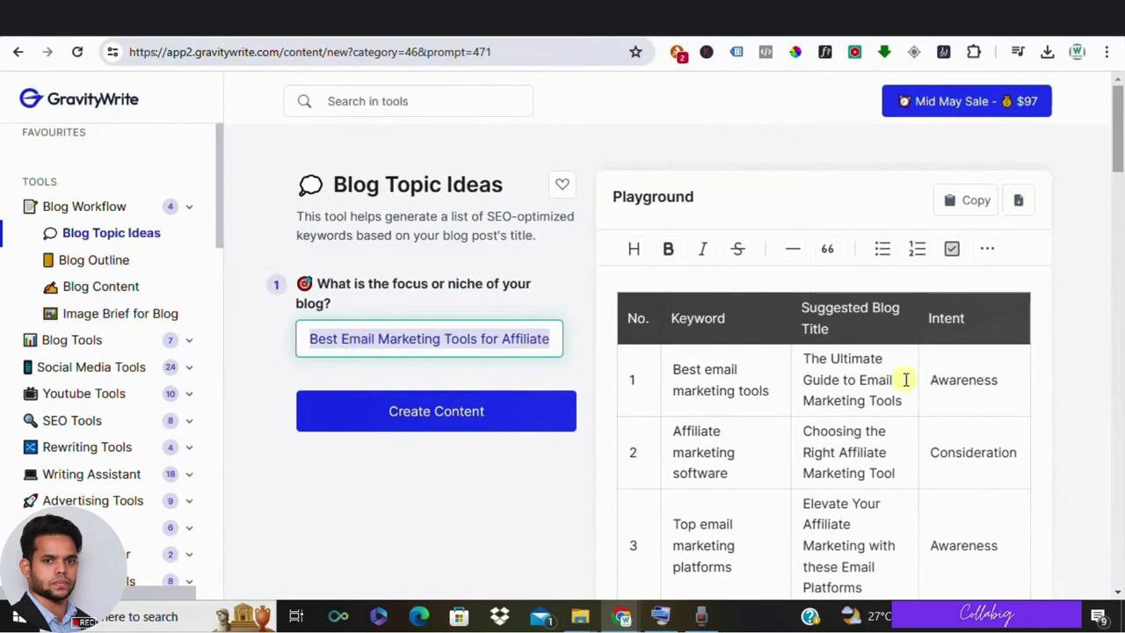
{"action": "scroll", "coordinate": [886, 384], "scroll_direction": "down", "scroll_amount": 12}
{"action": "scroll", "coordinate": [886, 383], "scroll_direction": "down", "scroll_amount": 10}
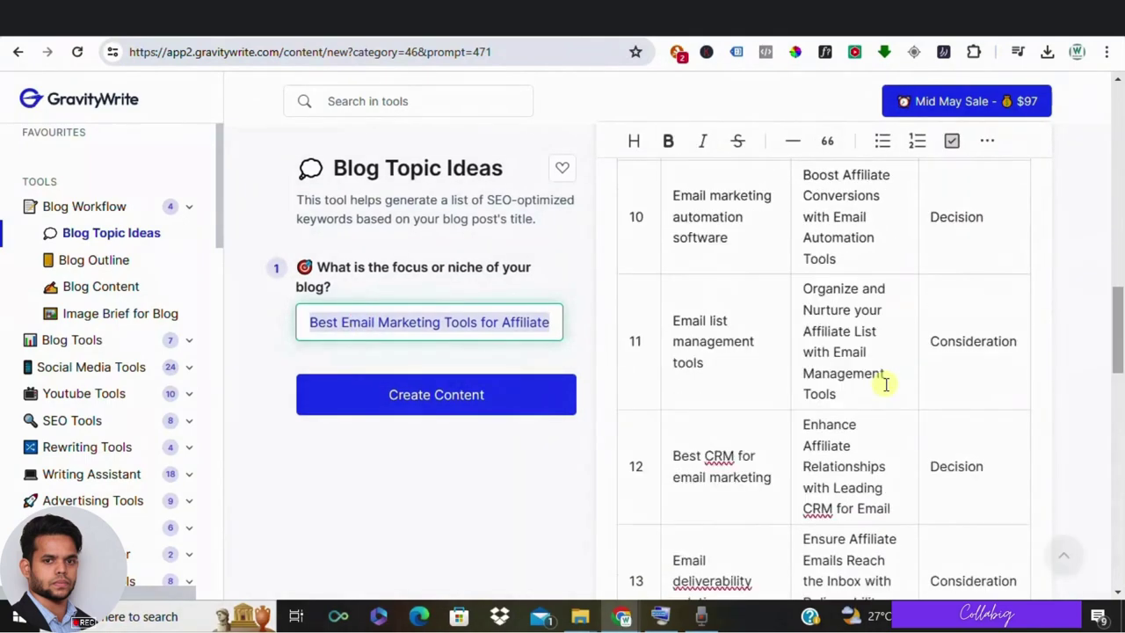
{"action": "scroll", "coordinate": [886, 383], "scroll_direction": "up", "scroll_amount": 20}
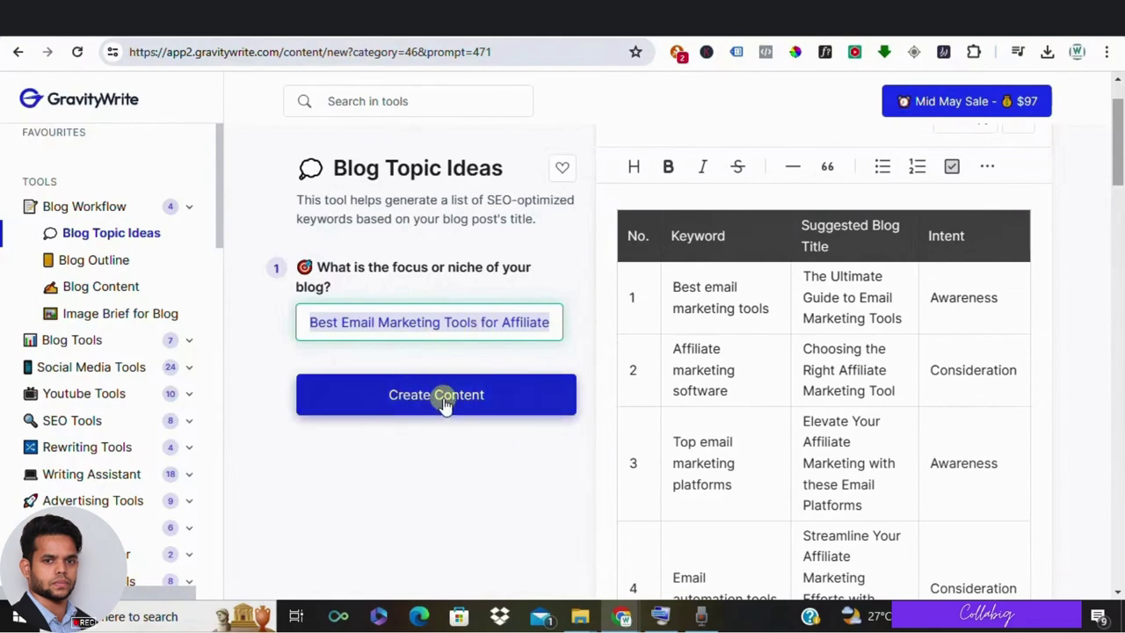
{"action": "scroll", "coordinate": [819, 309], "scroll_direction": "down", "scroll_amount": 10}
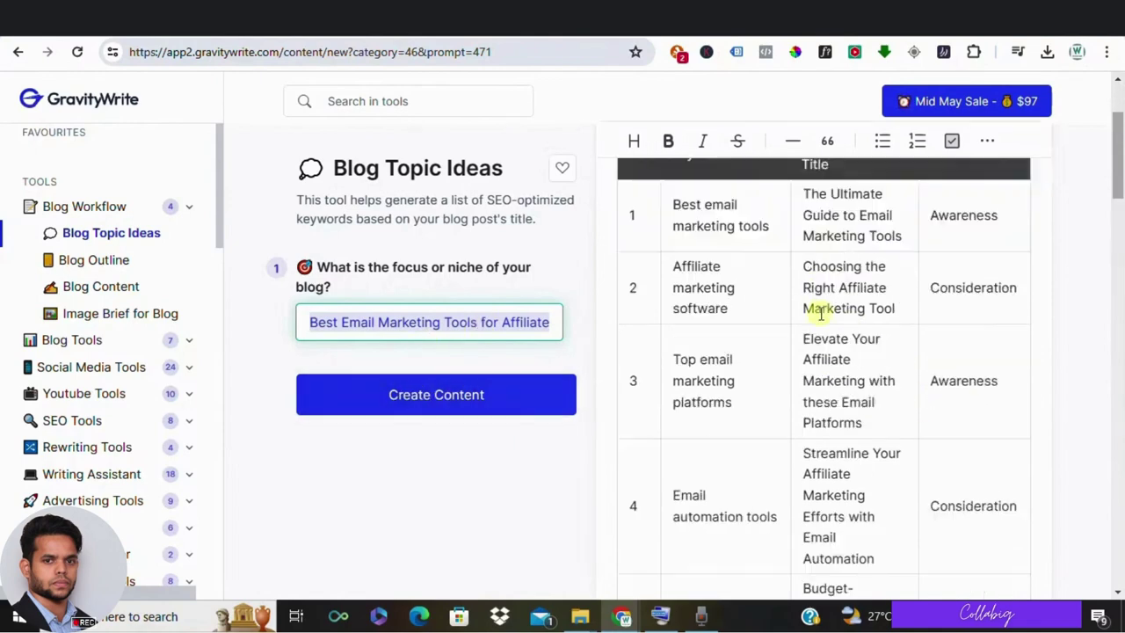
{"action": "scroll", "coordinate": [819, 313], "scroll_direction": "down", "scroll_amount": 3}
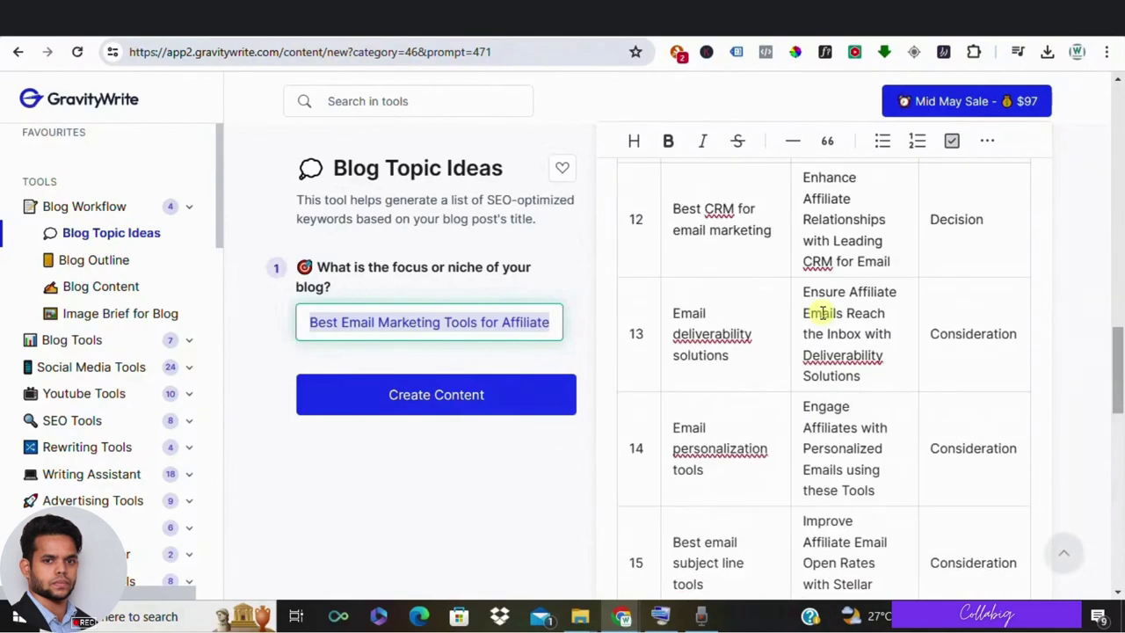
{"action": "scroll", "coordinate": [819, 314], "scroll_direction": "up", "scroll_amount": 15}
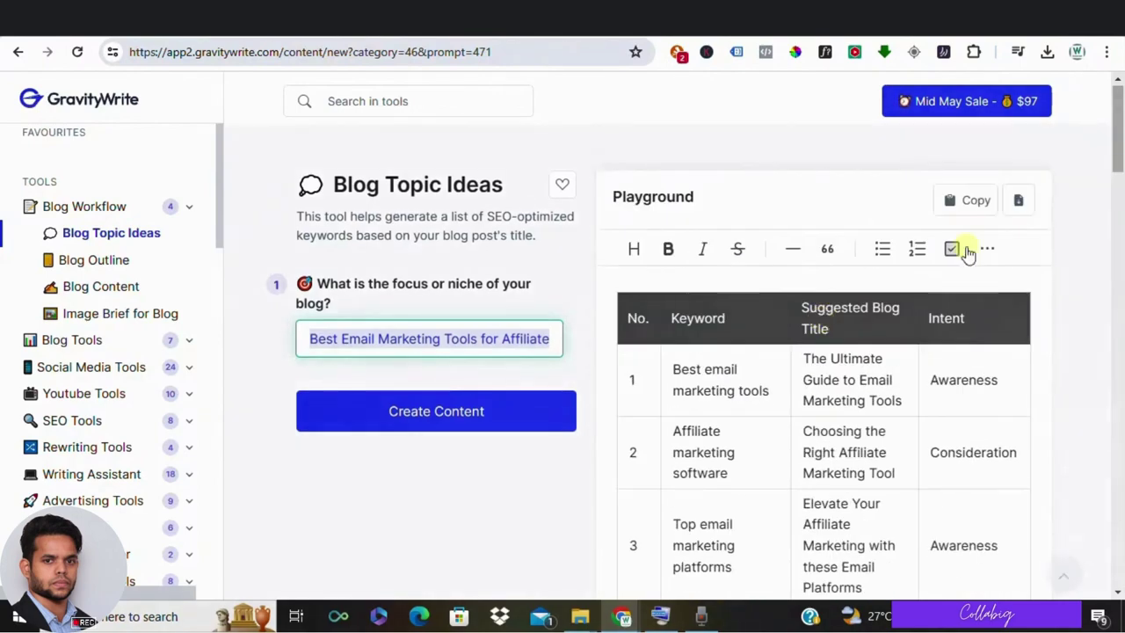
{"action": "scroll", "coordinate": [853, 369], "scroll_direction": "down", "scroll_amount": 4}
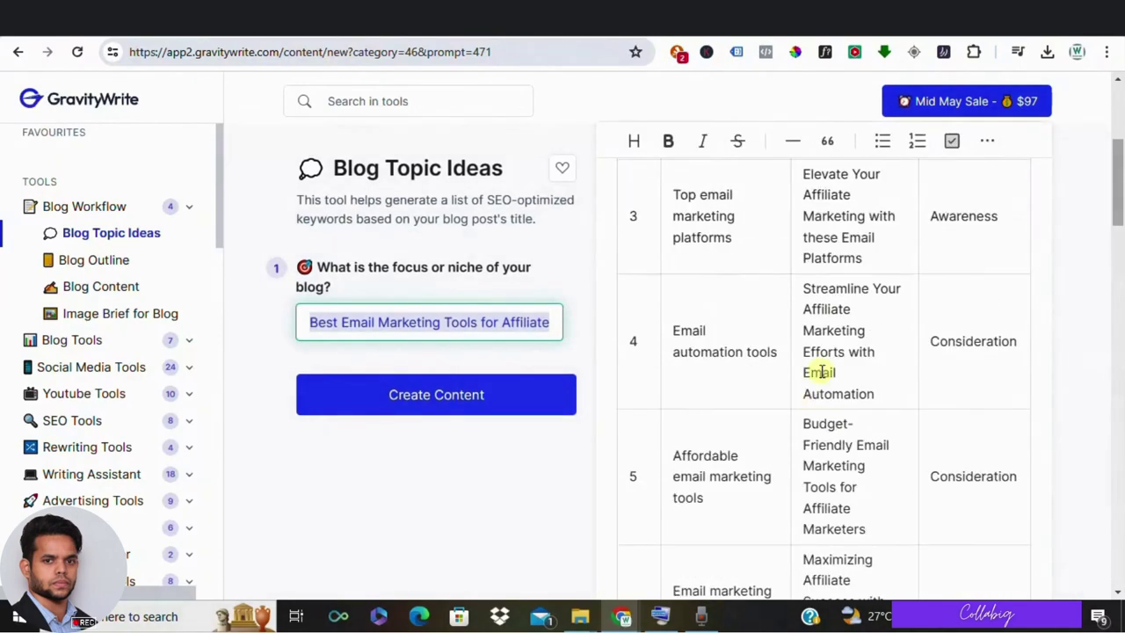
{"action": "scroll", "coordinate": [820, 373], "scroll_direction": "down", "scroll_amount": 2}
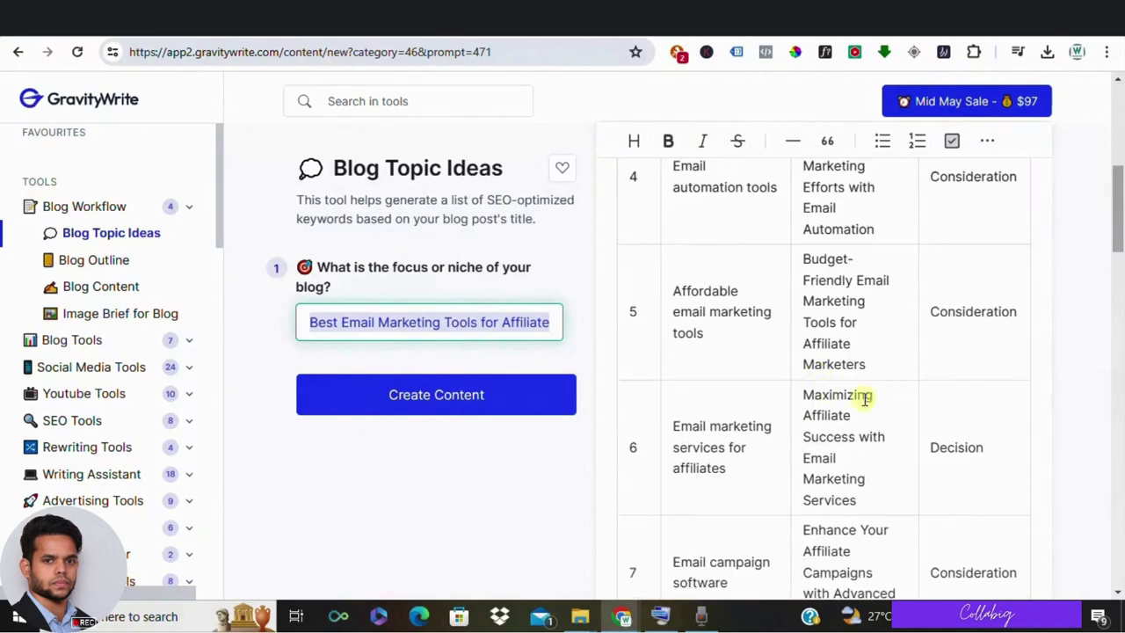
Step: Highlight the suggested blog title "Maximizing Affiliate Success with Email Marketing Services" in the generated topic table
{"action": "left_click_drag", "start_coordinate": [807, 400], "coordinate": [876, 507]}
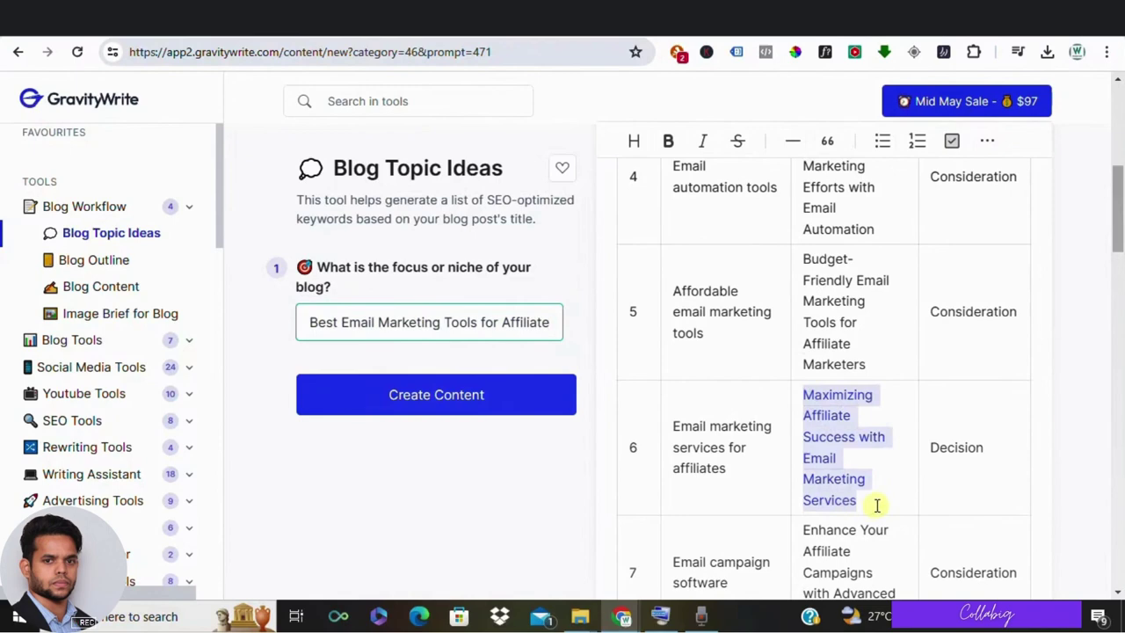
{"action": "scroll", "coordinate": [877, 500], "scroll_direction": "down", "scroll_amount": 2}
{"action": "scroll", "coordinate": [748, 442], "scroll_direction": "up", "scroll_amount": 6}
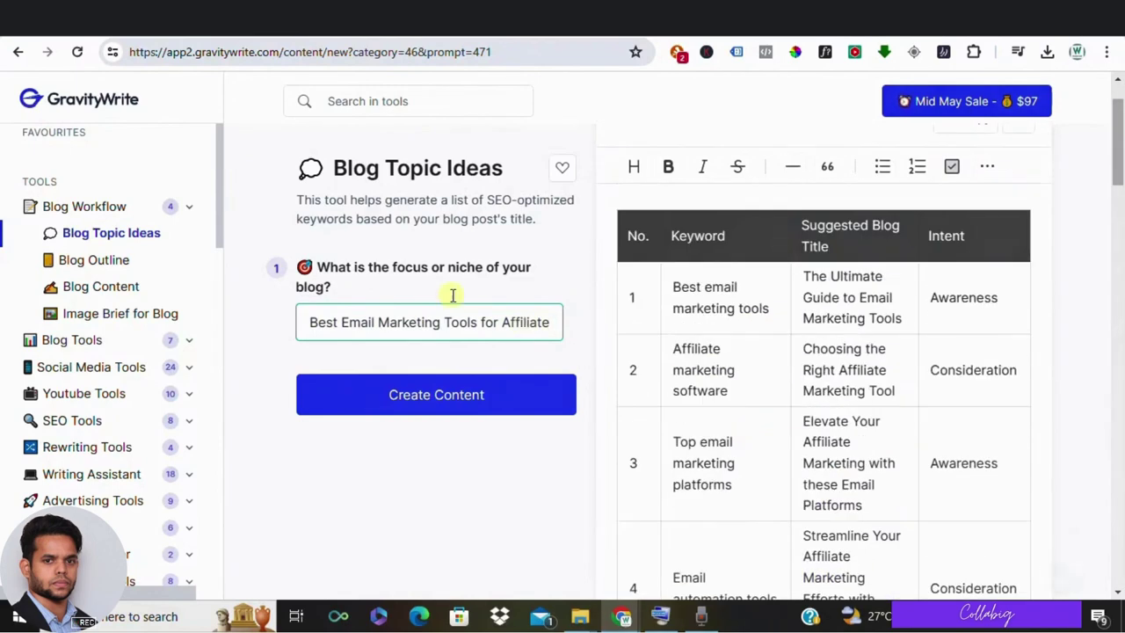
{"action": "left_click", "coordinate": [146, 262]}
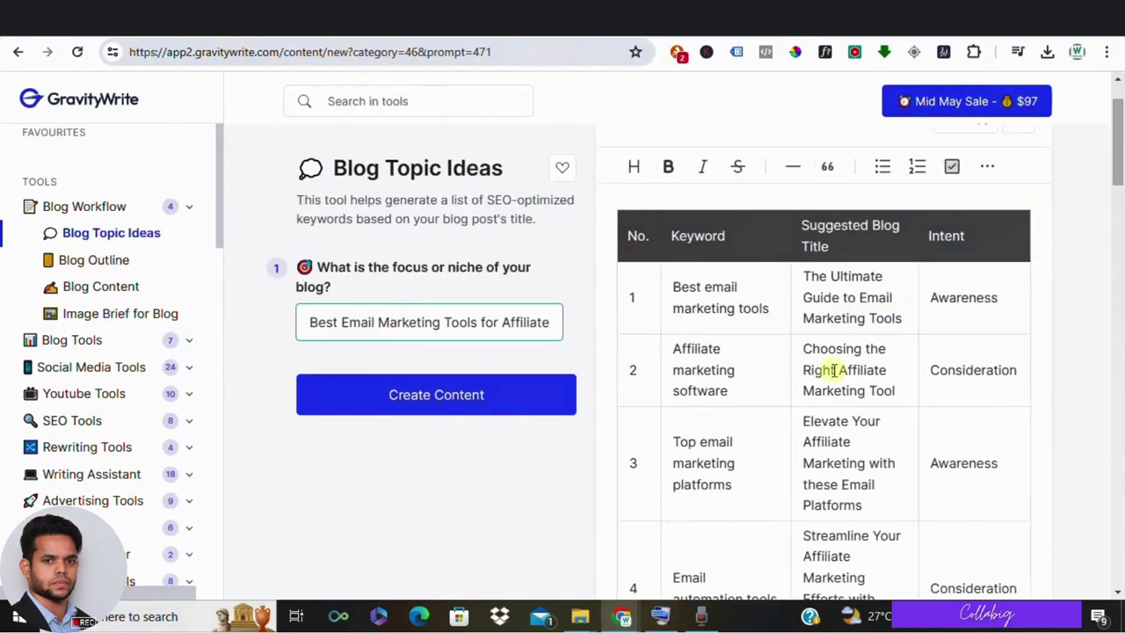
Step: Examine the remaining keywords and suggested blog titles in the topic table to choose one for the outline
{"action": "scroll", "coordinate": [804, 370], "scroll_direction": "down", "scroll_amount": 3}
{"action": "scroll", "coordinate": [859, 374], "scroll_direction": "down", "scroll_amount": 5}
{"action": "scroll", "coordinate": [858, 378], "scroll_direction": "down", "scroll_amount": 2}
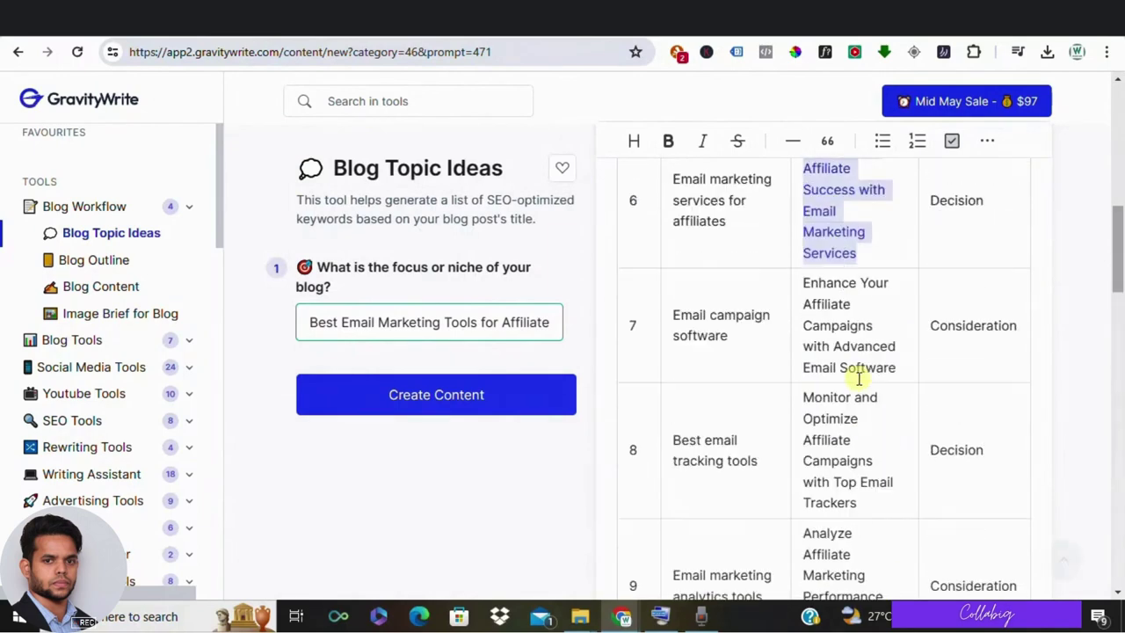
{"action": "scroll", "coordinate": [857, 381], "scroll_direction": "down", "scroll_amount": 2}
{"action": "scroll", "coordinate": [857, 382], "scroll_direction": "down", "scroll_amount": 2}
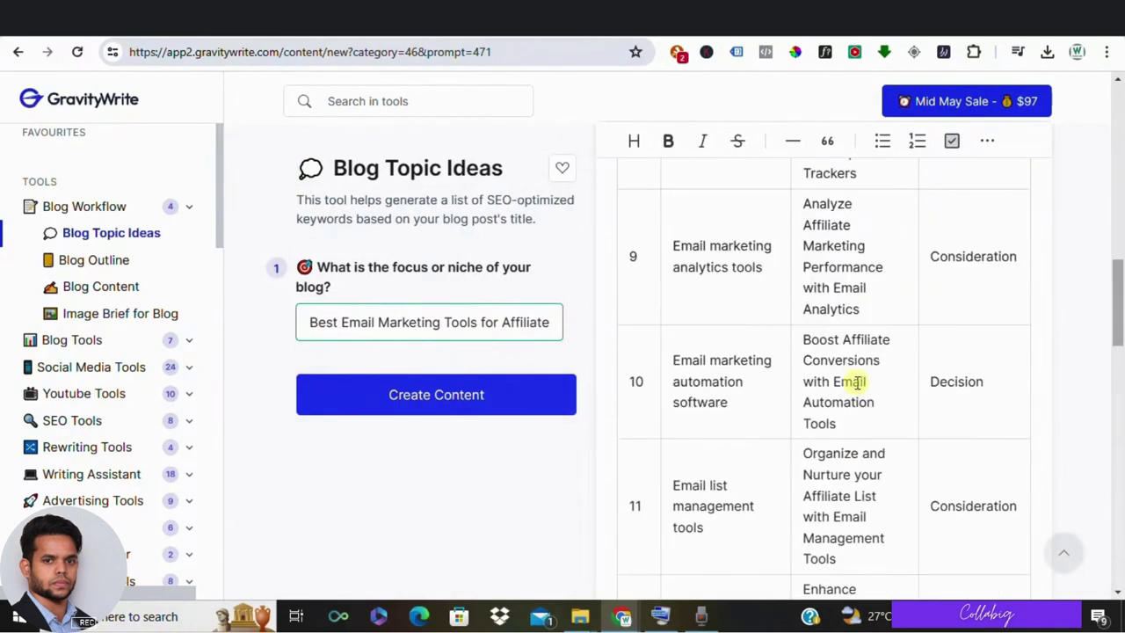
{"action": "scroll", "coordinate": [857, 382], "scroll_direction": "down", "scroll_amount": 2}
{"action": "scroll", "coordinate": [857, 383], "scroll_direction": "up", "scroll_amount": 10}
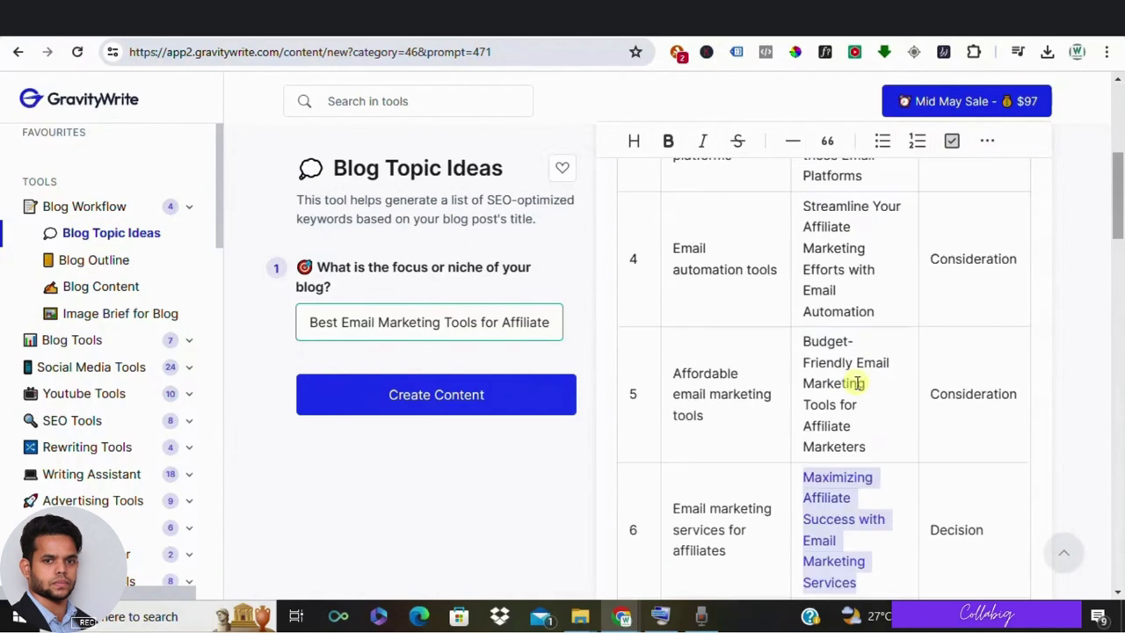
{"action": "scroll", "coordinate": [857, 382], "scroll_direction": "up", "scroll_amount": 3}
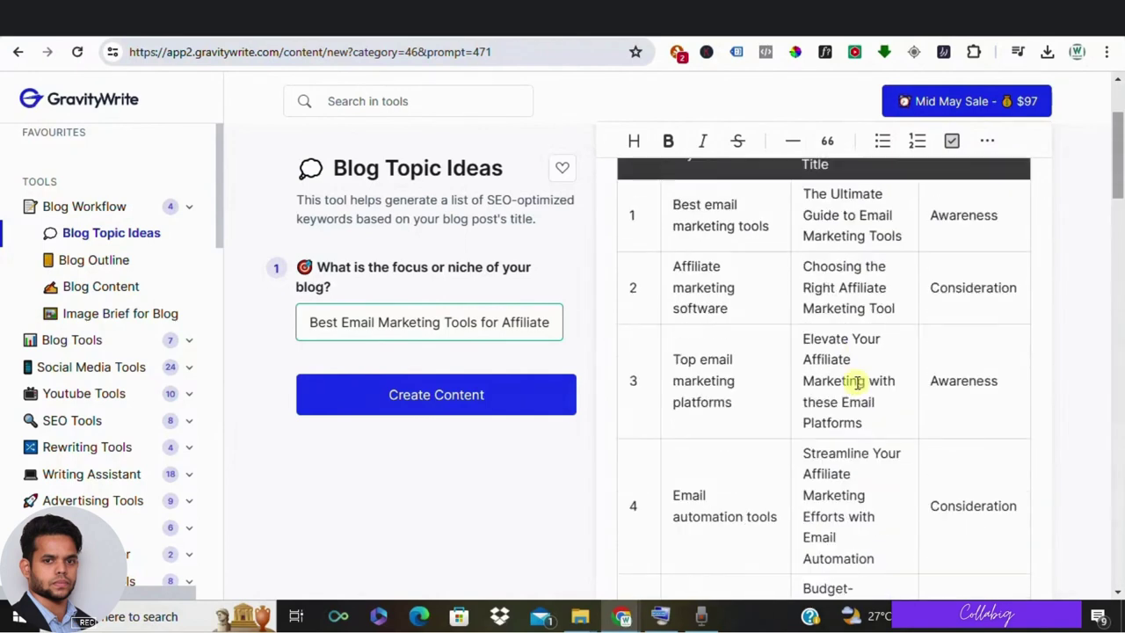
{"action": "scroll", "coordinate": [855, 387], "scroll_direction": "down", "scroll_amount": 4}
{"action": "right_click", "coordinate": [846, 401]}
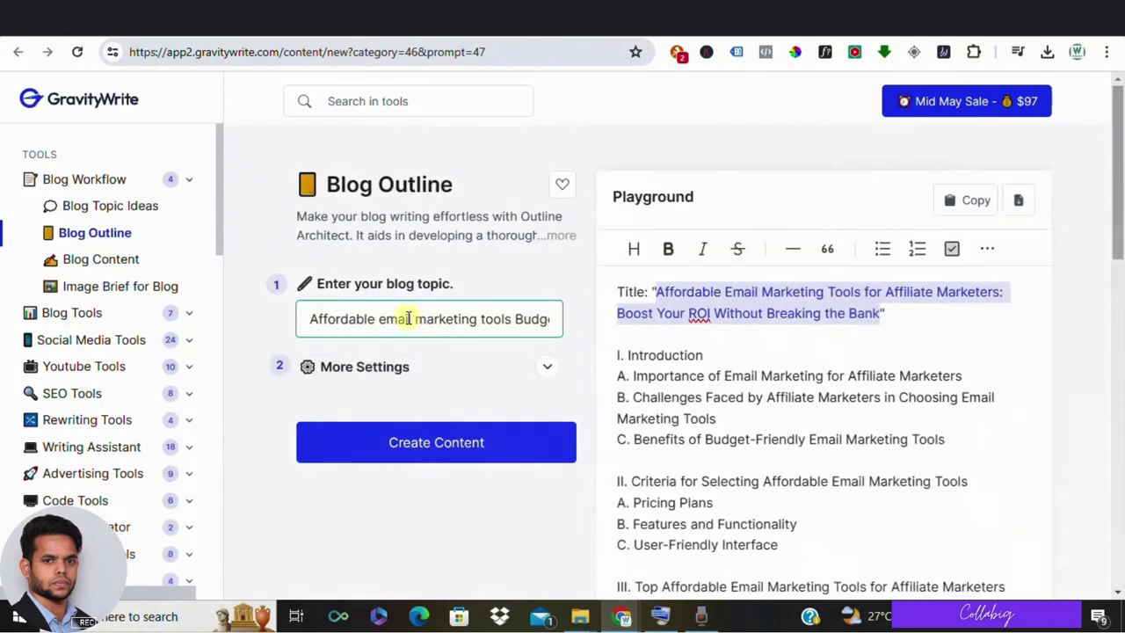
Step: Highlight the entered topic in the Blog Outline tool and look over the generated outline down to its FAQs
{"action": "left_click", "coordinate": [408, 318]}
{"action": "key", "text": "ctrl+a"}
{"action": "left_click", "coordinate": [450, 447]}
{"action": "scroll", "coordinate": [675, 340], "scroll_direction": "down", "scroll_amount": 10}
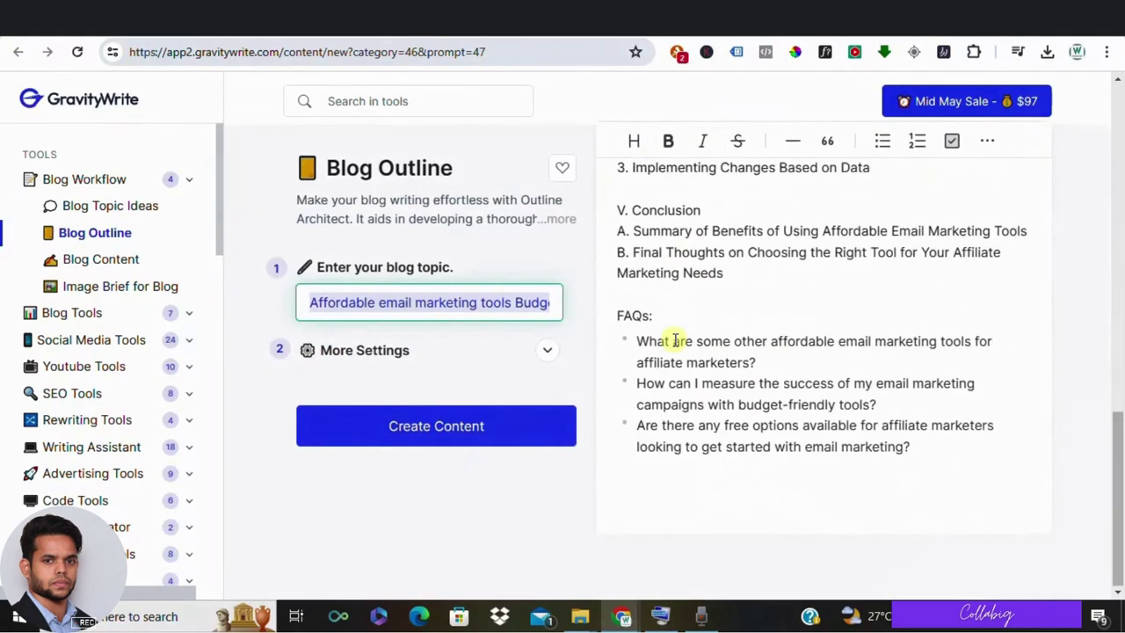
{"action": "scroll", "coordinate": [704, 378], "scroll_direction": "up", "scroll_amount": 10}
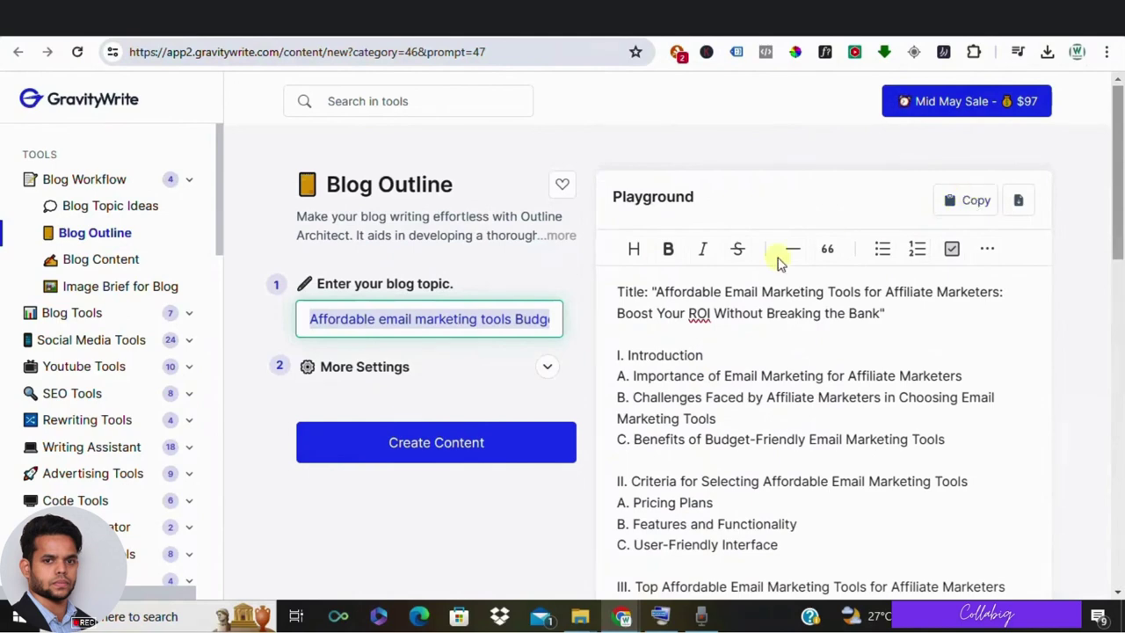
Step: Examine the outline's FAQ questions, its Testing and Optimization points, and the Personalization and Segmentation heading
{"action": "scroll", "coordinate": [746, 291], "scroll_direction": "down", "scroll_amount": 10}
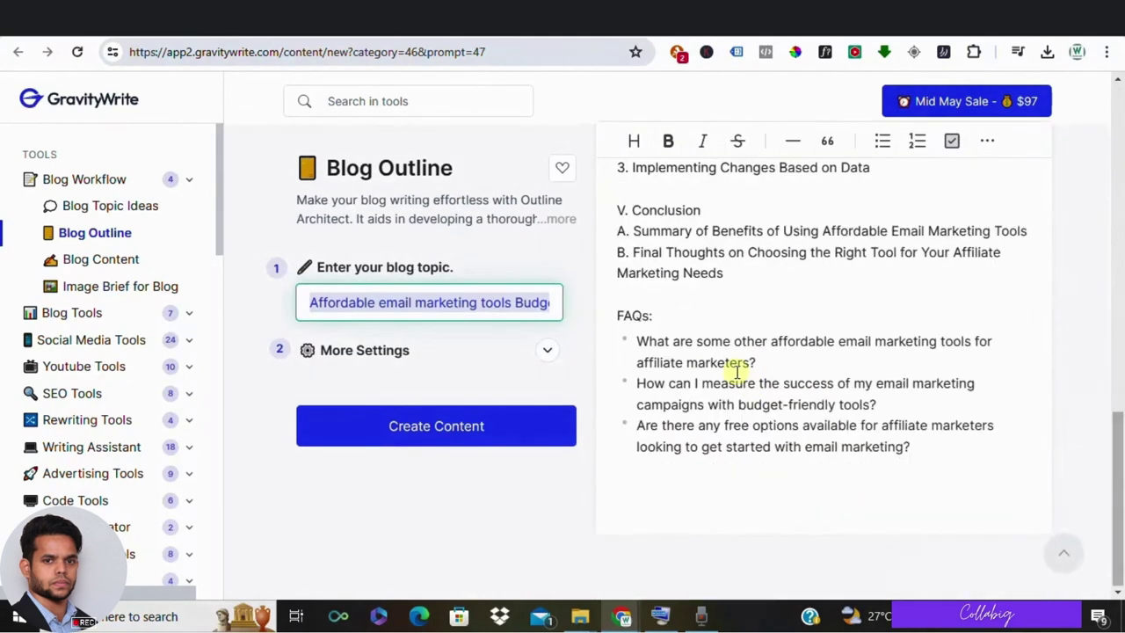
{"action": "double_click", "coordinate": [696, 362]}
{"action": "scroll", "coordinate": [792, 330], "scroll_direction": "up", "scroll_amount": 2}
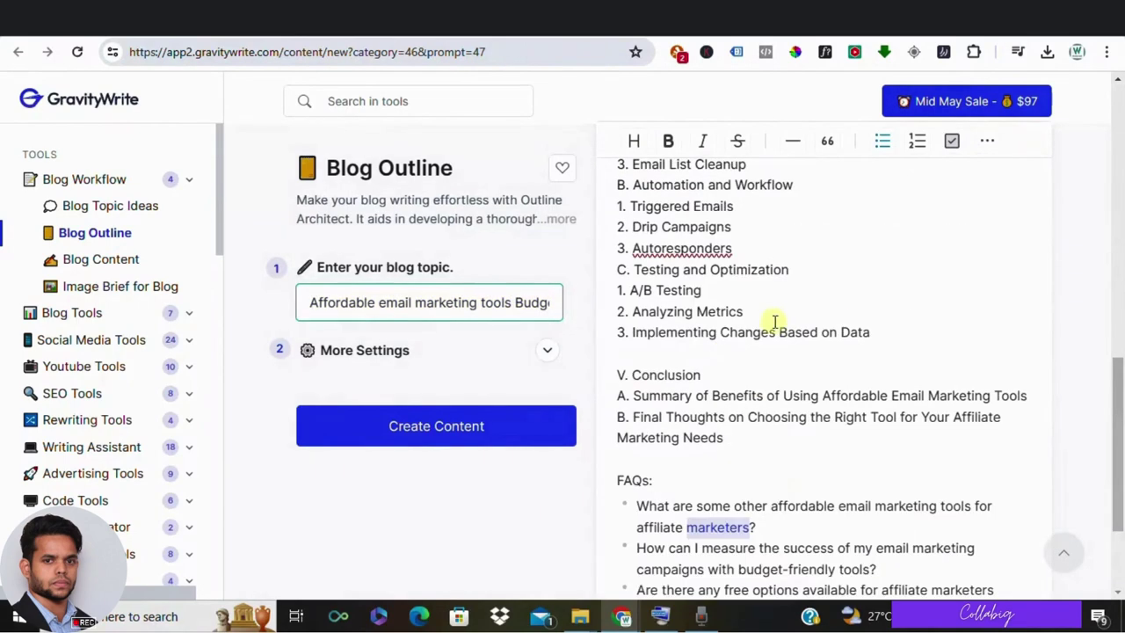
{"action": "triple_click", "coordinate": [746, 327]}
{"action": "scroll", "coordinate": [742, 326], "scroll_direction": "up", "scroll_amount": 3}
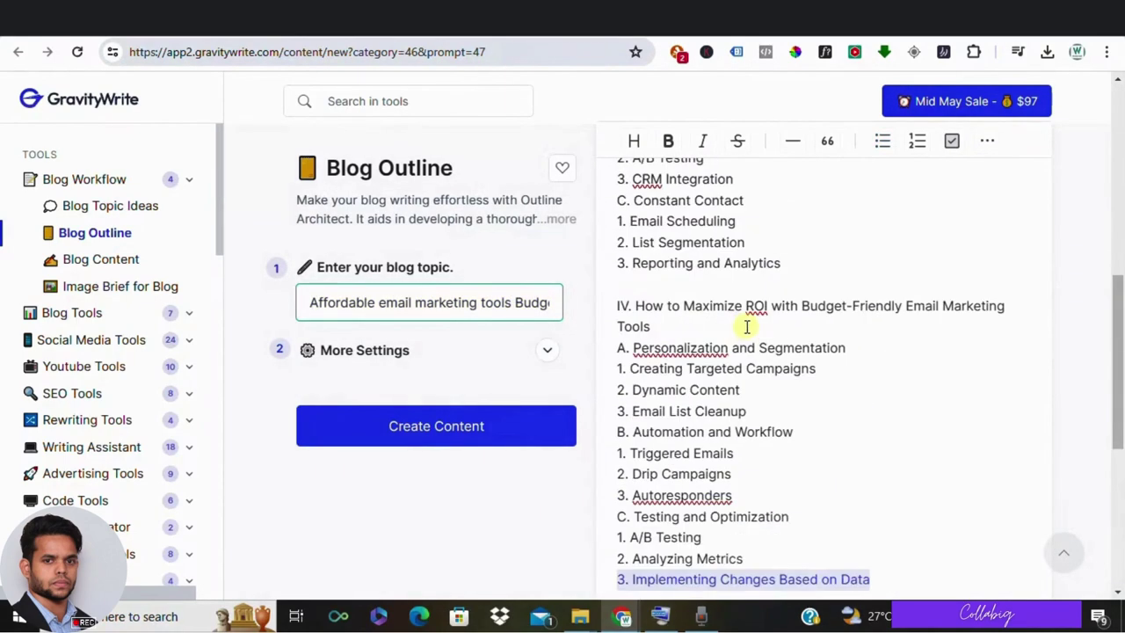
{"action": "triple_click", "coordinate": [699, 342]}
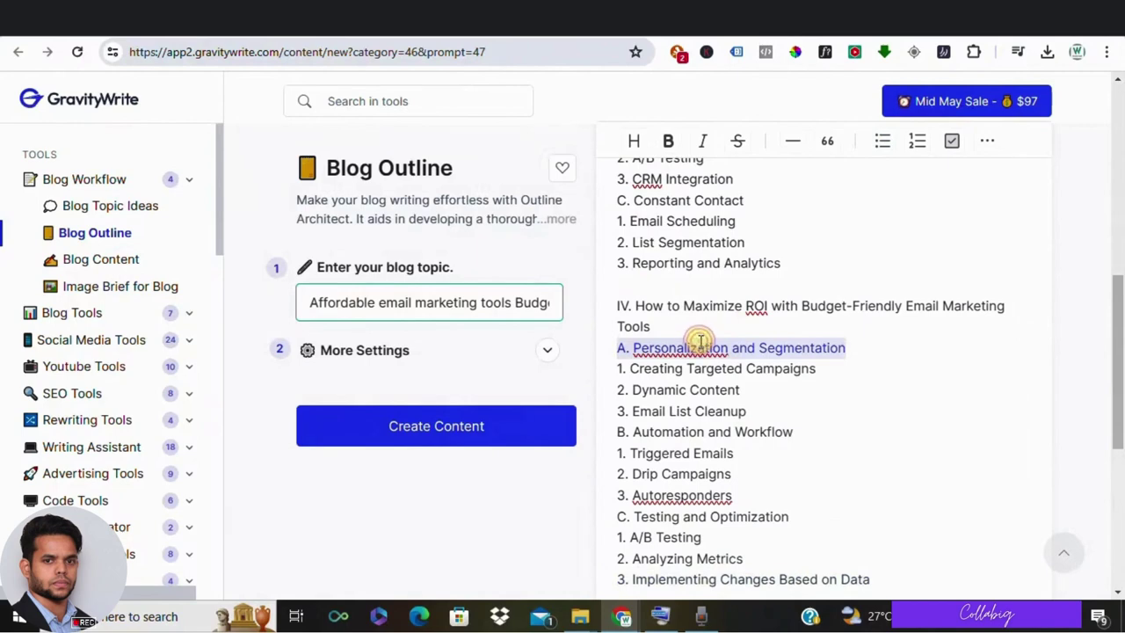
{"action": "scroll", "coordinate": [698, 340], "scroll_direction": "up", "scroll_amount": 8}
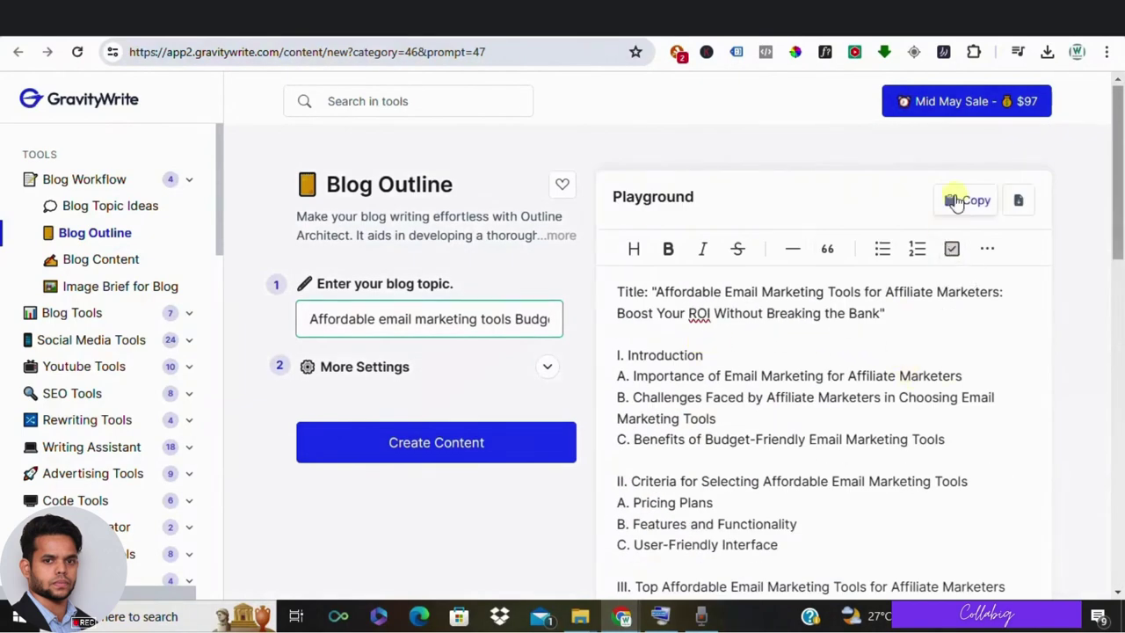
Step: Copy the generated blog outline and switch to the Google Docs document to review the outline there
{"action": "left_click", "coordinate": [956, 201]}
{"action": "key", "text": "ctrl+Tab"}
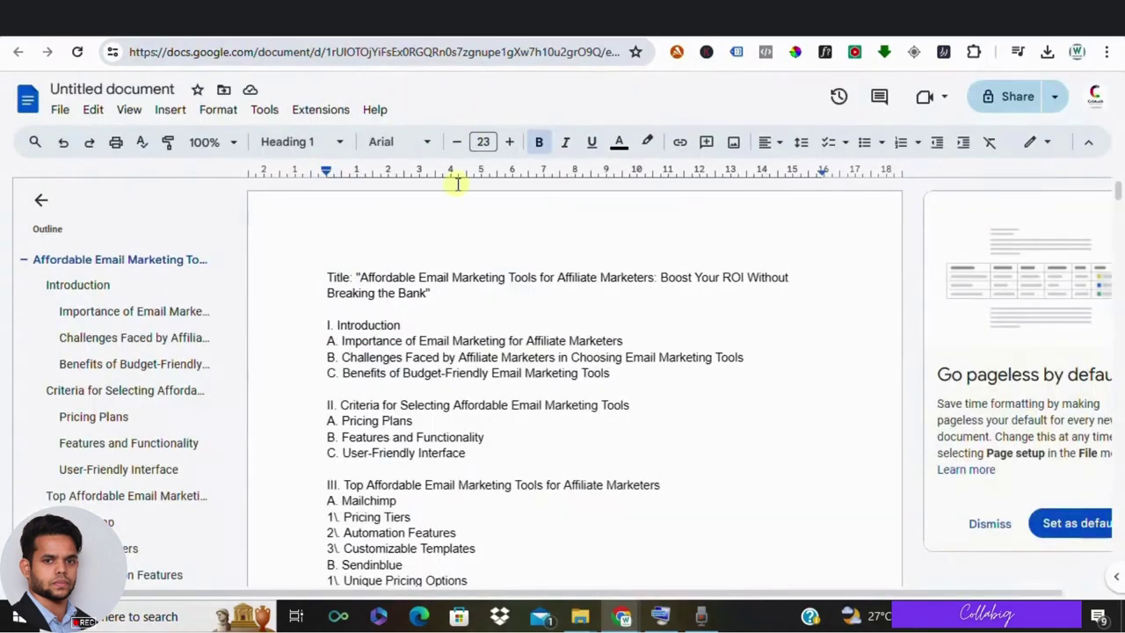
{"action": "scroll", "coordinate": [327, 290], "scroll_direction": "down", "scroll_amount": 15}
{"action": "scroll", "coordinate": [402, 329], "scroll_direction": "down", "scroll_amount": 2}
{"action": "scroll", "coordinate": [395, 322], "scroll_direction": "up", "scroll_amount": 15}
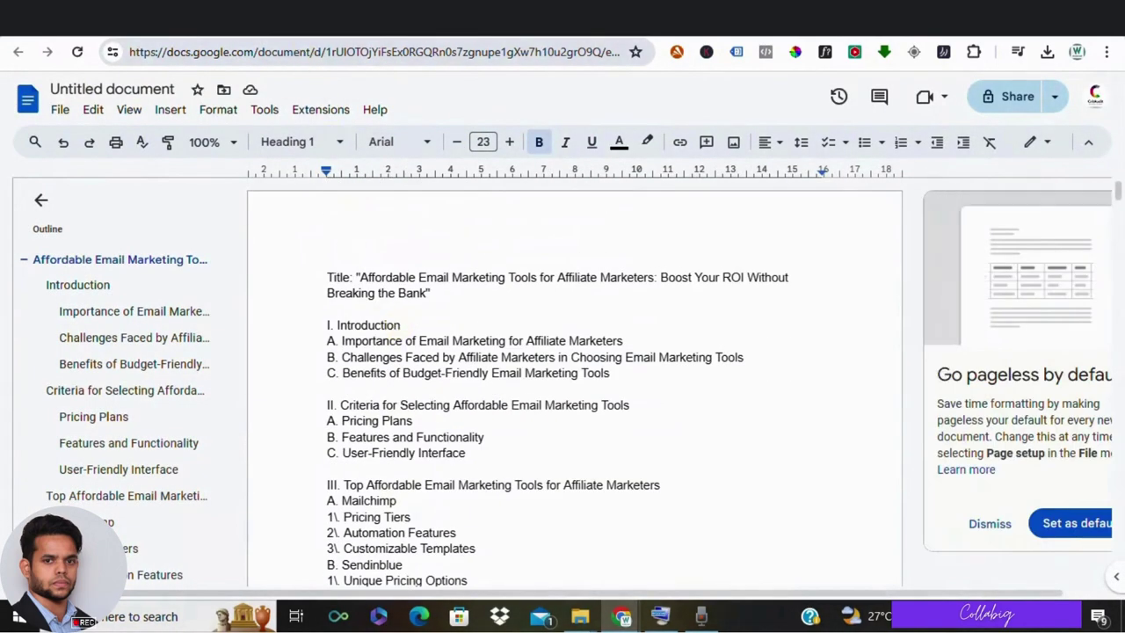
Step: Open GravityWrite's Blog Content tool and compare its outline entry with the outline text selected in the Google Docs document
{"action": "key", "text": "ctrl+shift+Tab"}
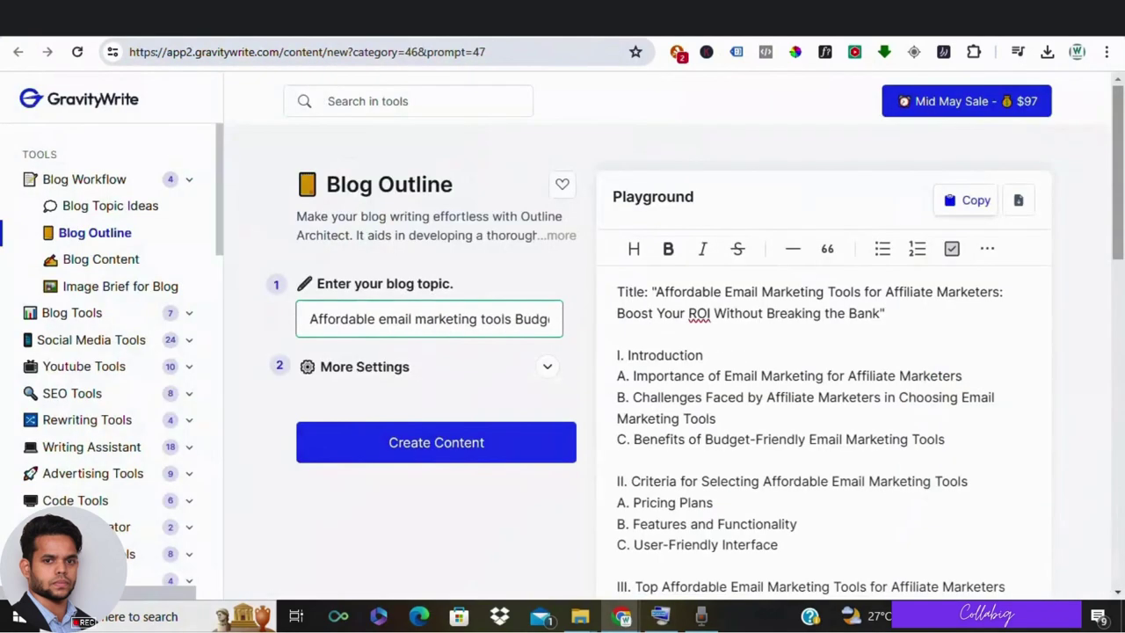
{"action": "left_click", "coordinate": [102, 267]}
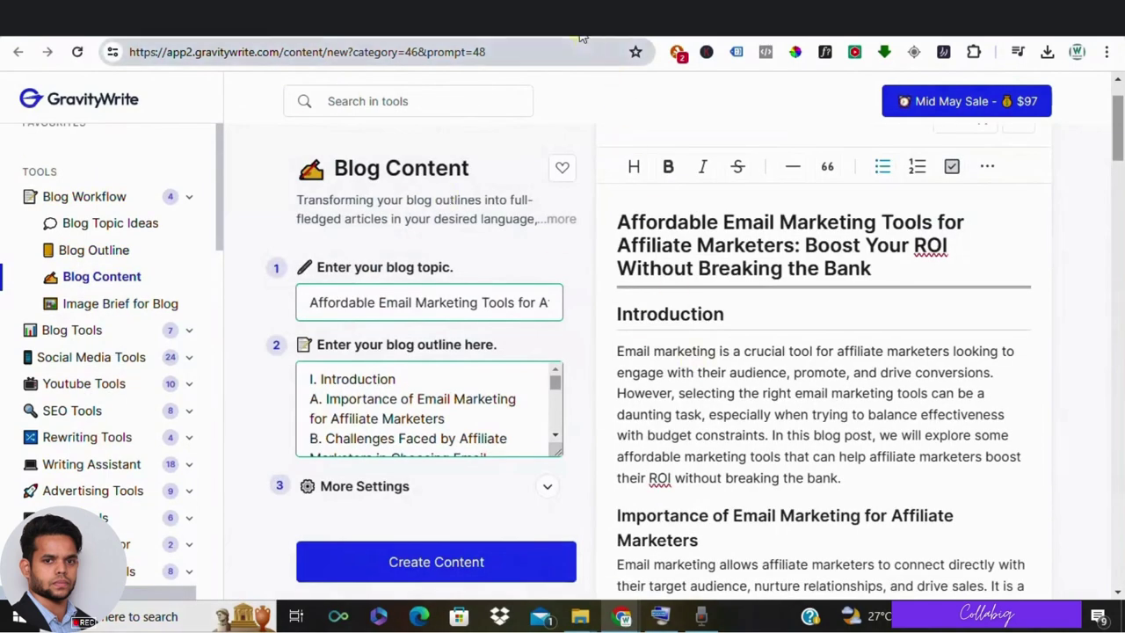
{"action": "key", "text": "ctrl+Tab"}
{"action": "left_click_drag", "start_coordinate": [301, 278], "coordinate": [490, 455]}
{"action": "scroll", "coordinate": [495, 455], "scroll_direction": "down", "scroll_amount": 4}
{"action": "left_click", "coordinate": [495, 458], "text": "shift"}
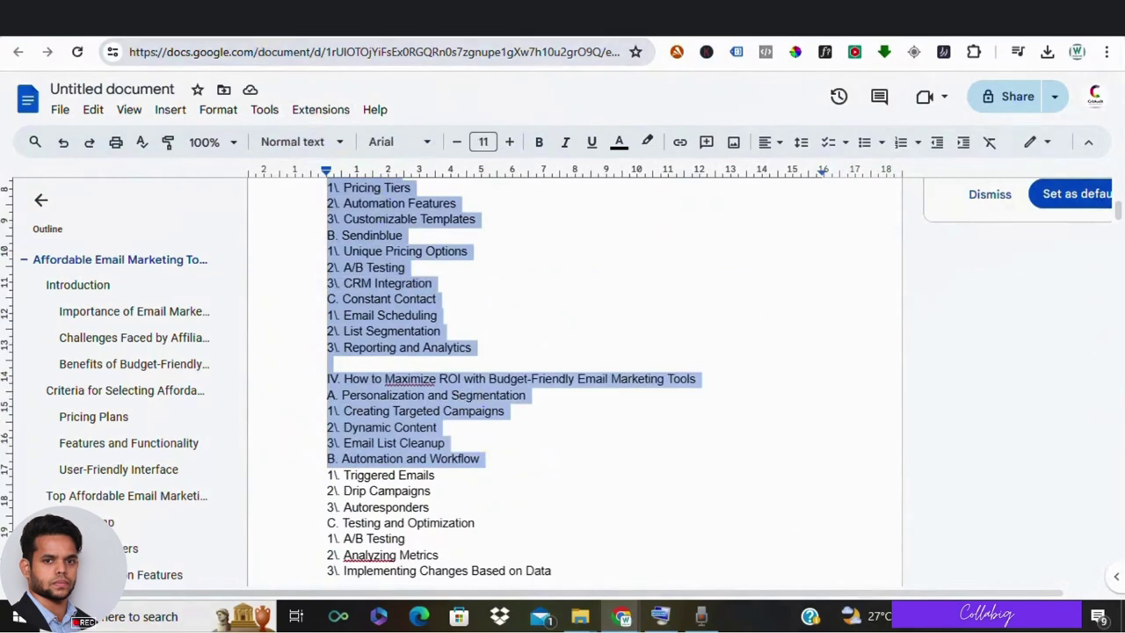
{"action": "key", "text": "ctrl+shift+Tab"}
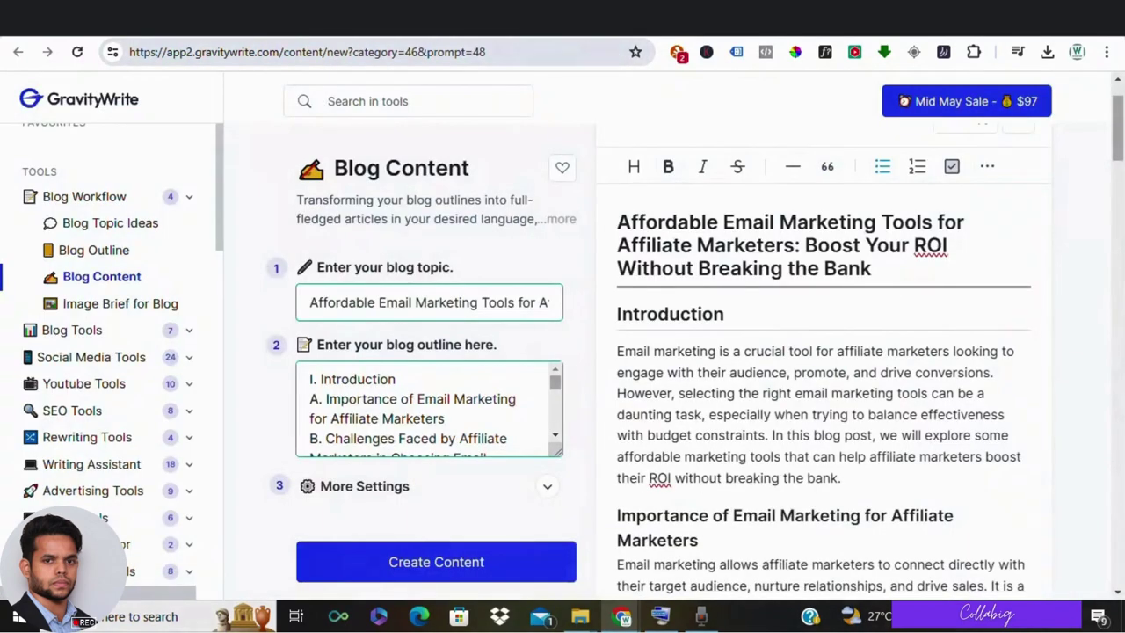
{"action": "triple_click", "coordinate": [410, 378]}
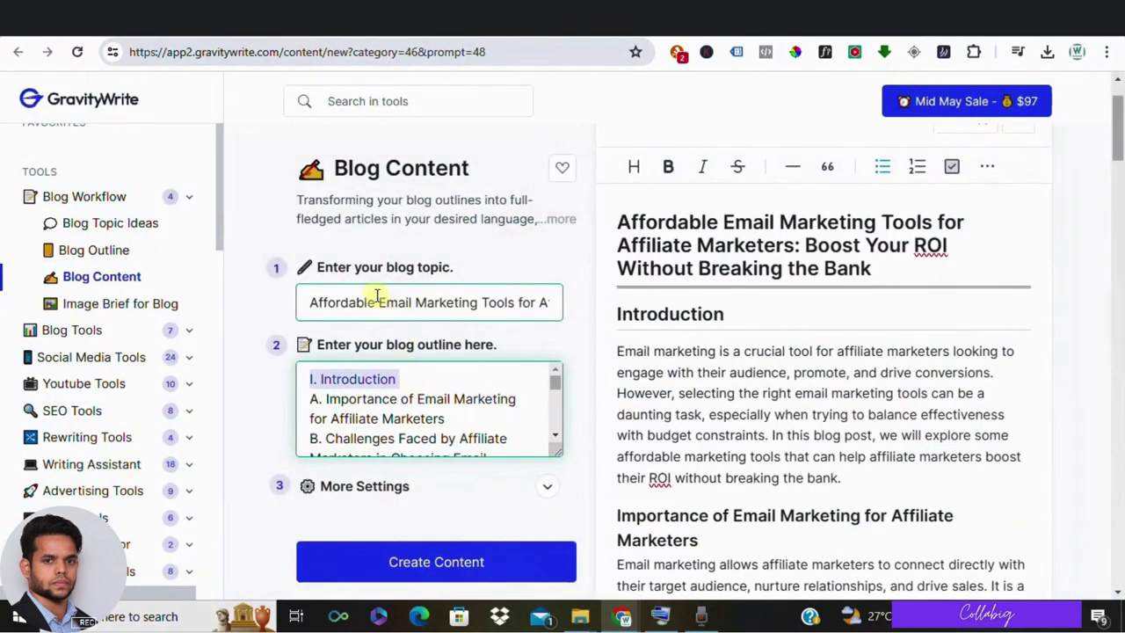
Step: Highlight "Affordable Email Marketing Tools for Affiliate Marketers: Boost Your ROI Without Breaking the Bank" in the outline and its matching Blog Content topic entry
{"action": "key", "text": "alt+Left"}
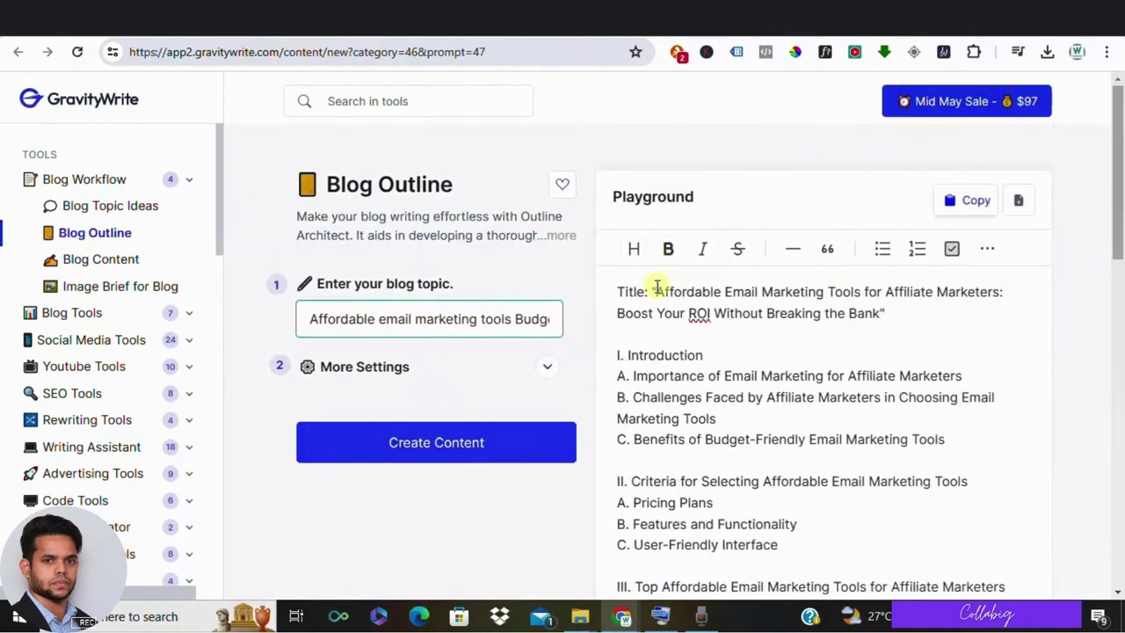
{"action": "left_click_drag", "start_coordinate": [655, 292], "coordinate": [889, 312]}
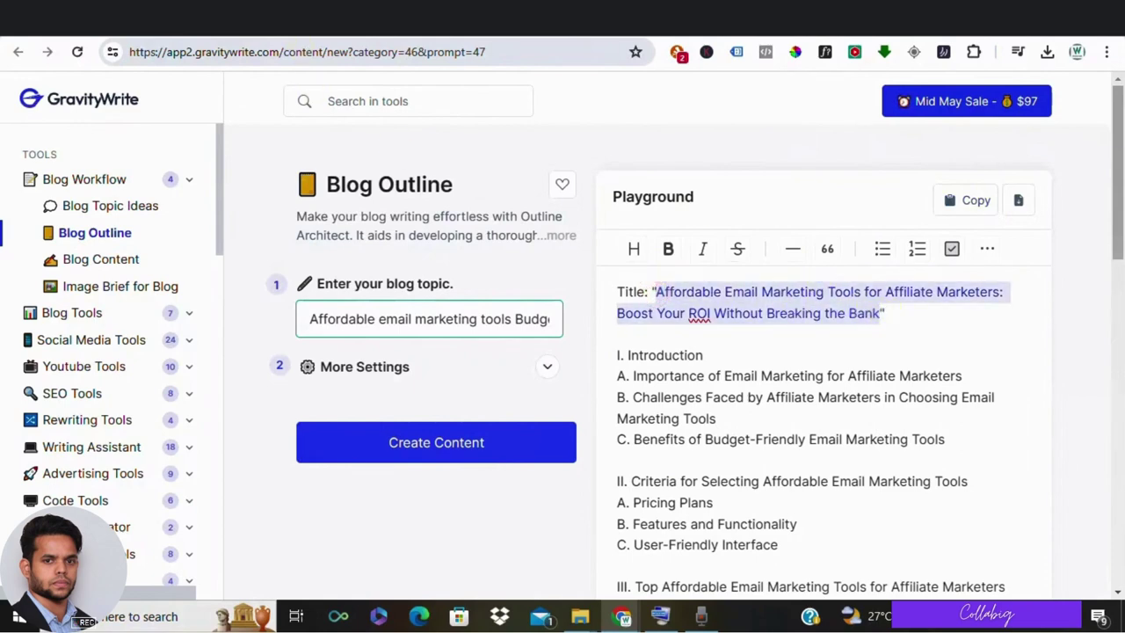
{"action": "key", "text": "alt+Right"}
{"action": "triple_click", "coordinate": [366, 301]}
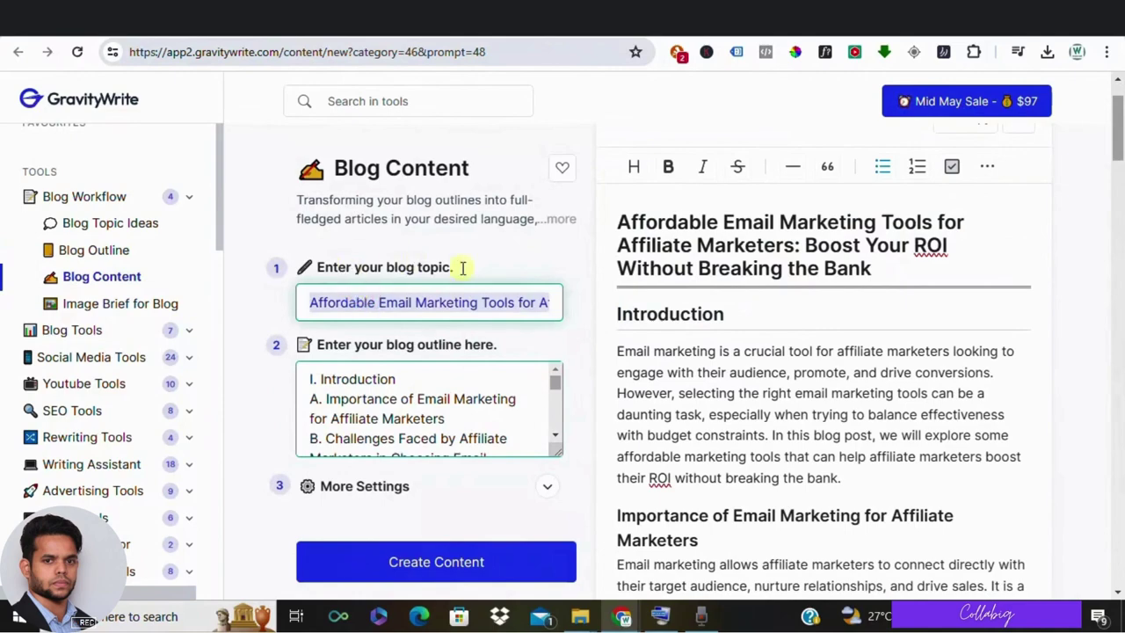
{"action": "left_click", "coordinate": [402, 562]}
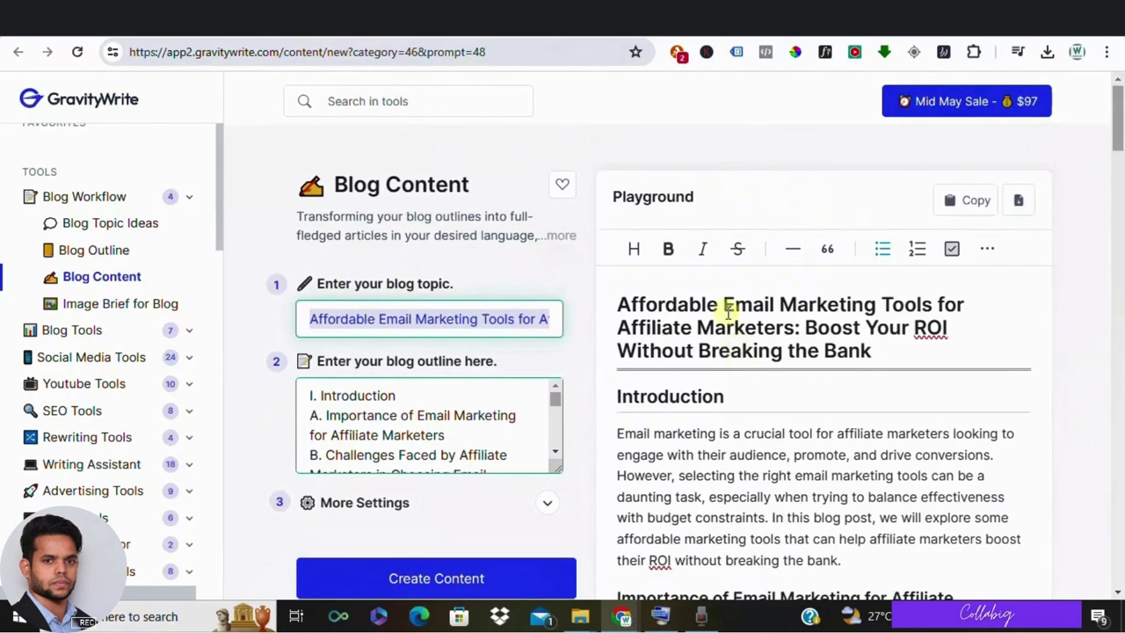
Step: Examine the full generated article in Blog Content, highlighting the paragraph under User-Friendly Interface
{"action": "scroll", "coordinate": [737, 344], "scroll_direction": "down", "scroll_amount": 15}
{"action": "scroll", "coordinate": [724, 313], "scroll_direction": "down", "scroll_amount": 15}
{"action": "scroll", "coordinate": [743, 334], "scroll_direction": "up", "scroll_amount": 5}
{"action": "scroll", "coordinate": [756, 351], "scroll_direction": "up", "scroll_amount": 10}
{"action": "triple_click", "coordinate": [756, 351]}
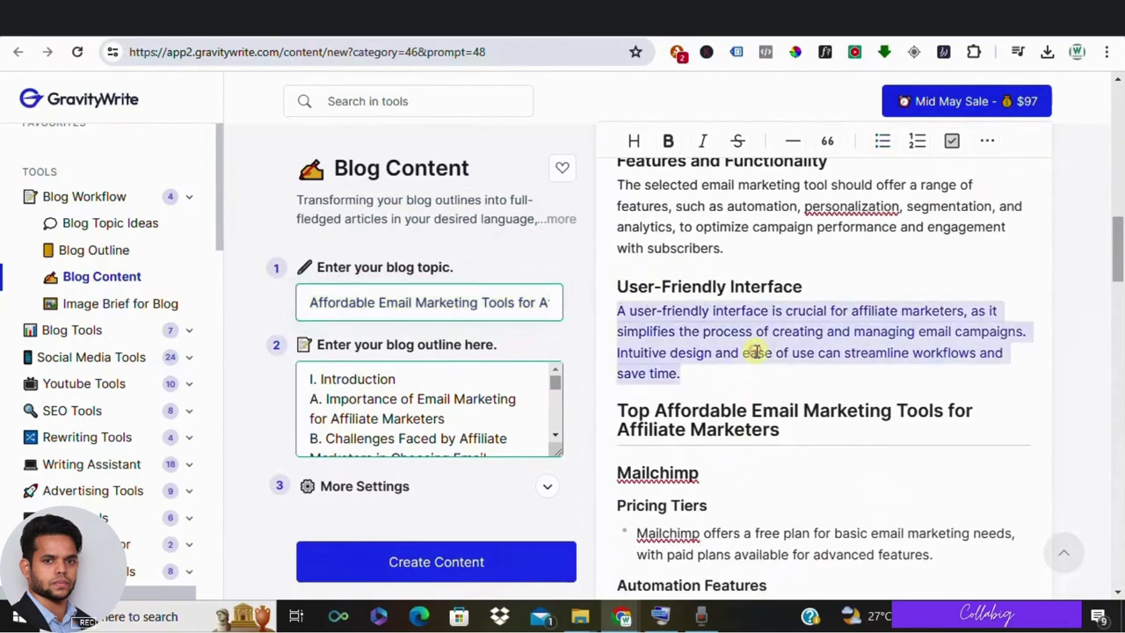
{"action": "scroll", "coordinate": [753, 351], "scroll_direction": "up", "scroll_amount": 5}
{"action": "scroll", "coordinate": [942, 277], "scroll_direction": "up", "scroll_amount": 8}
{"action": "scroll", "coordinate": [942, 277], "scroll_direction": "up", "scroll_amount": 3}
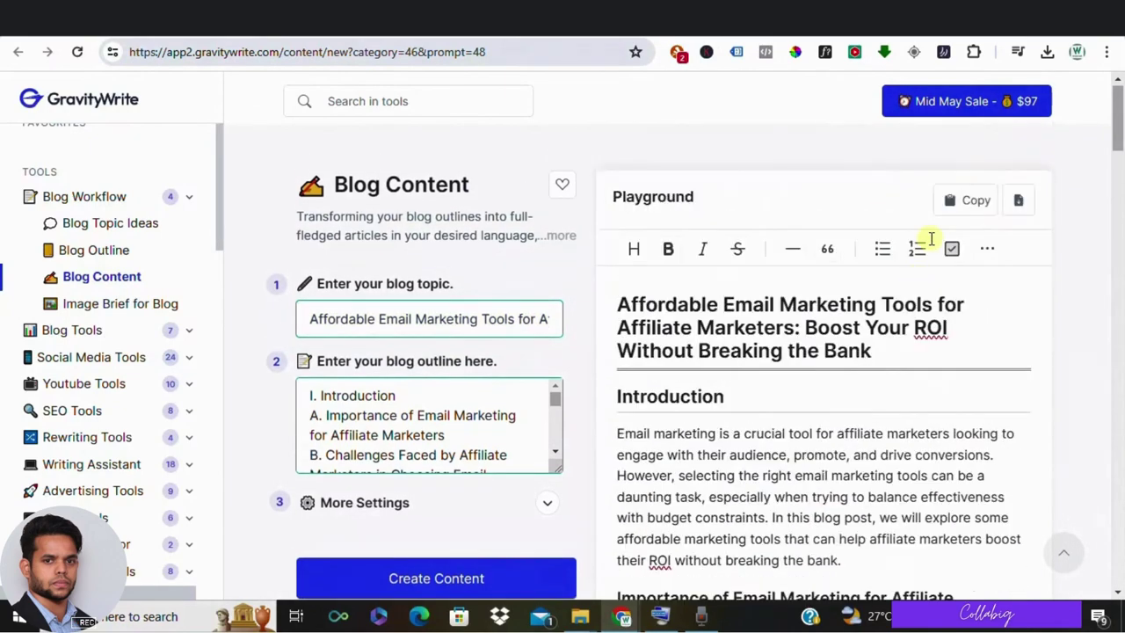
Step: Copy the generated article and switch to the Google Docs document to review the article text there
{"action": "left_click", "coordinate": [970, 202]}
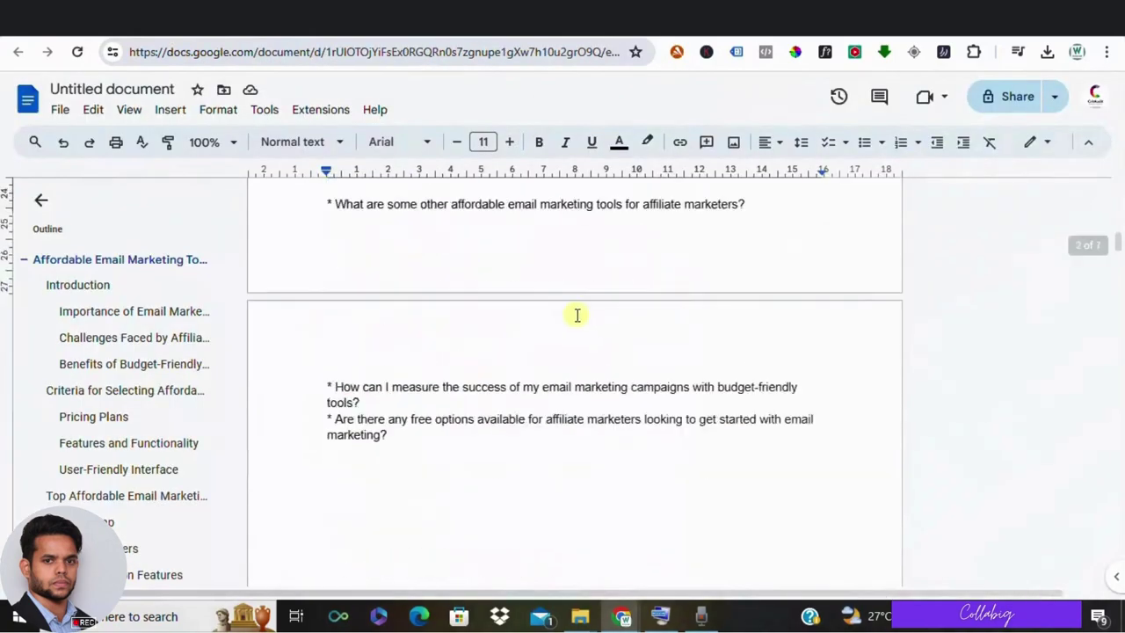
{"action": "scroll", "coordinate": [486, 310], "scroll_direction": "up", "scroll_amount": 10}
{"action": "scroll", "coordinate": [444, 339], "scroll_direction": "down", "scroll_amount": 15}
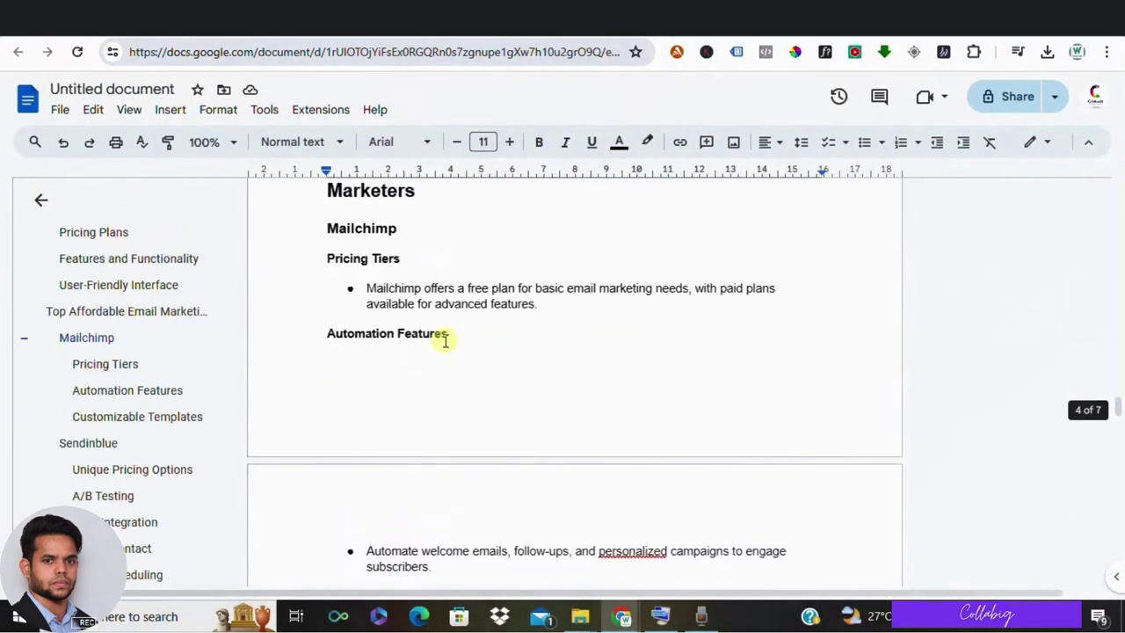
{"action": "scroll", "coordinate": [446, 340], "scroll_direction": "up", "scroll_amount": 10}
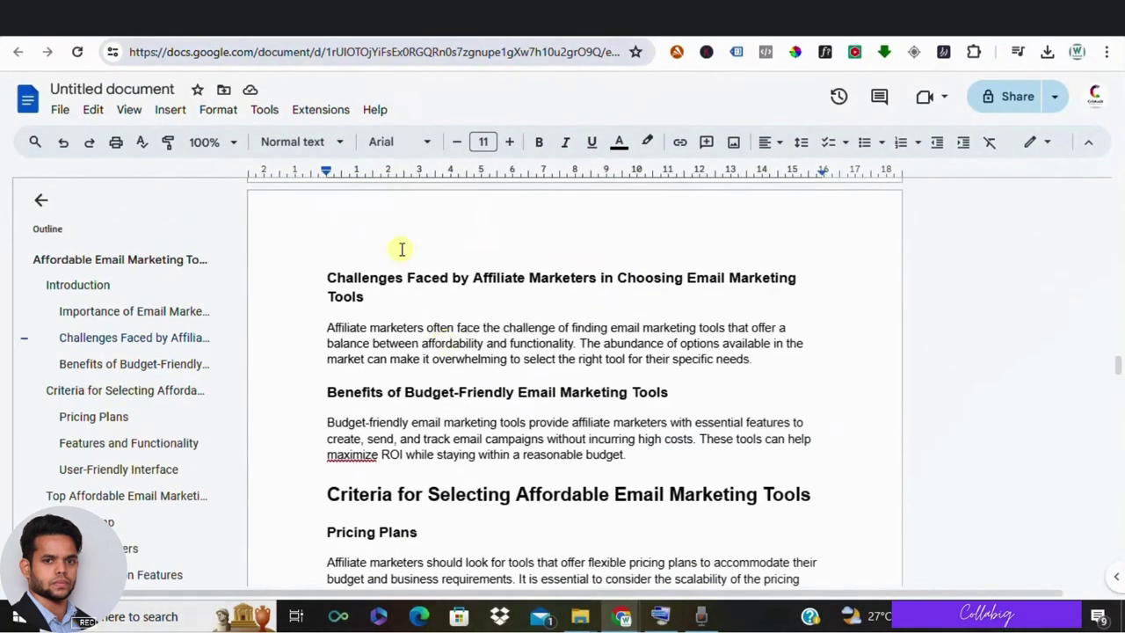
Step: Return to GravityWrite's Blog Content tool and look through the article's tool sections, ROI section and conclusion
{"action": "key", "text": "ctrl+Tab"}
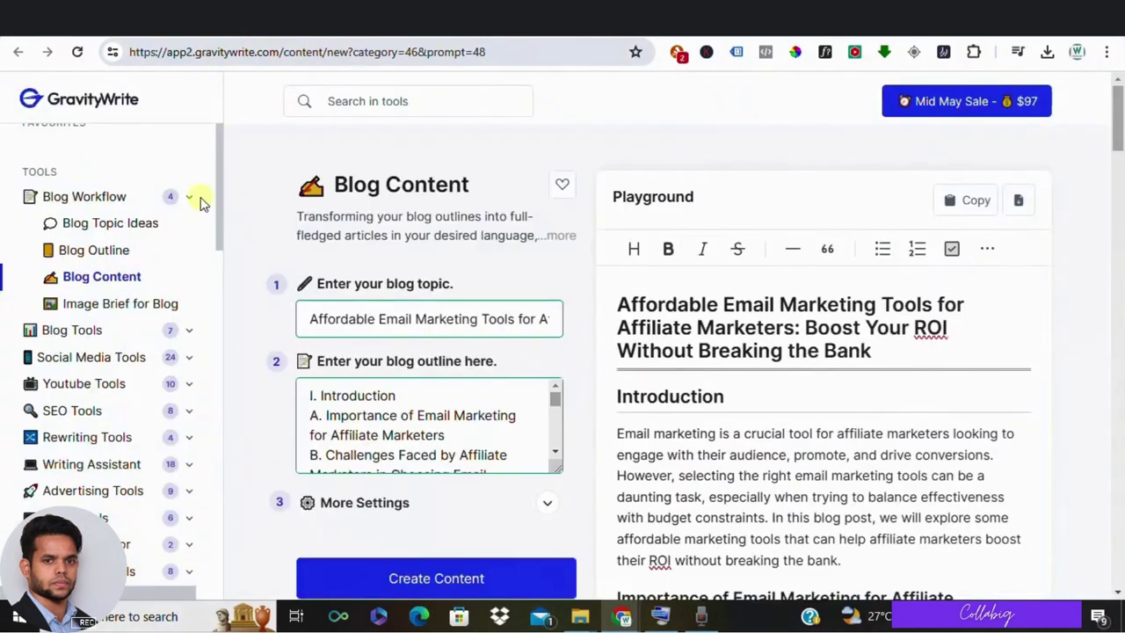
{"action": "scroll", "coordinate": [691, 352], "scroll_direction": "down", "scroll_amount": 20}
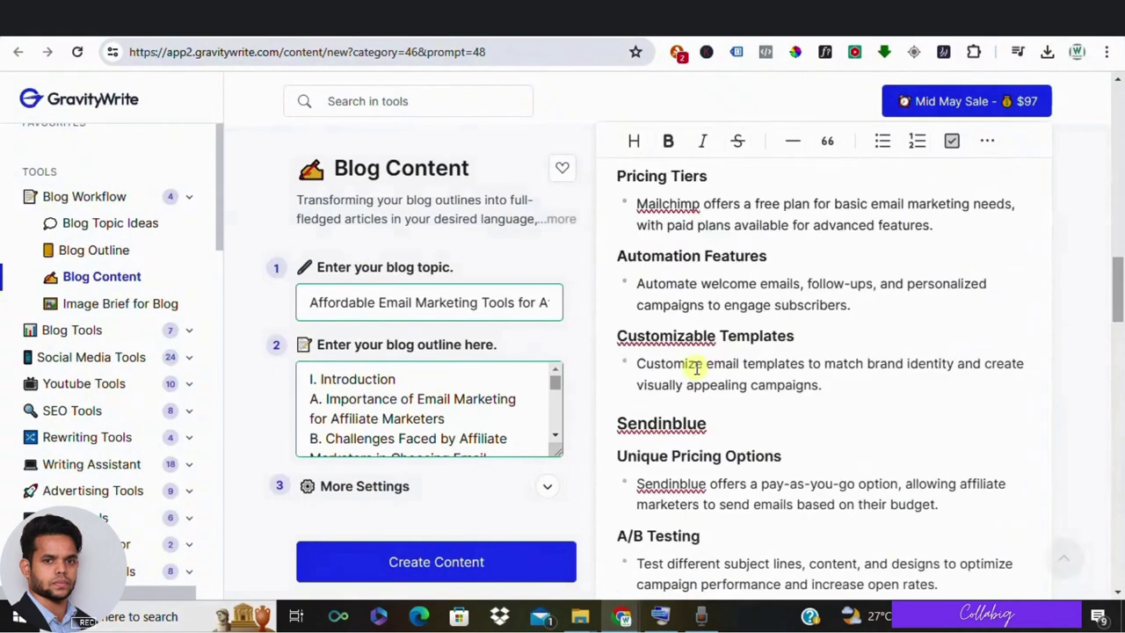
{"action": "scroll", "coordinate": [696, 369], "scroll_direction": "down", "scroll_amount": 5}
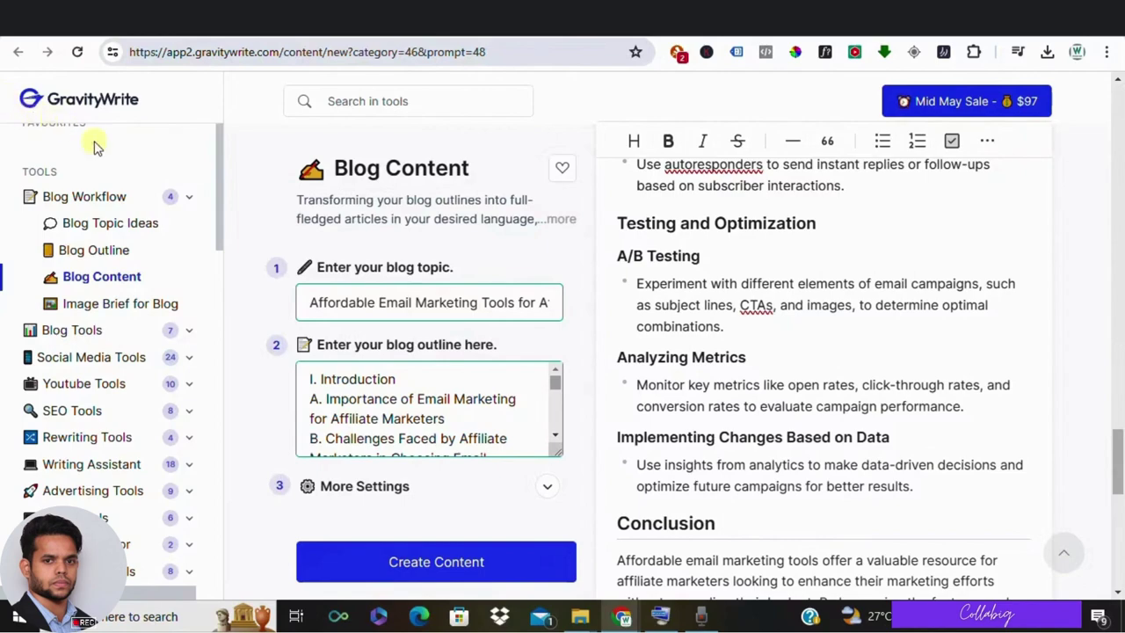
{"action": "scroll", "coordinate": [677, 361], "scroll_direction": "up", "scroll_amount": 5}
{"action": "scroll", "coordinate": [683, 365], "scroll_direction": "up", "scroll_amount": 11}
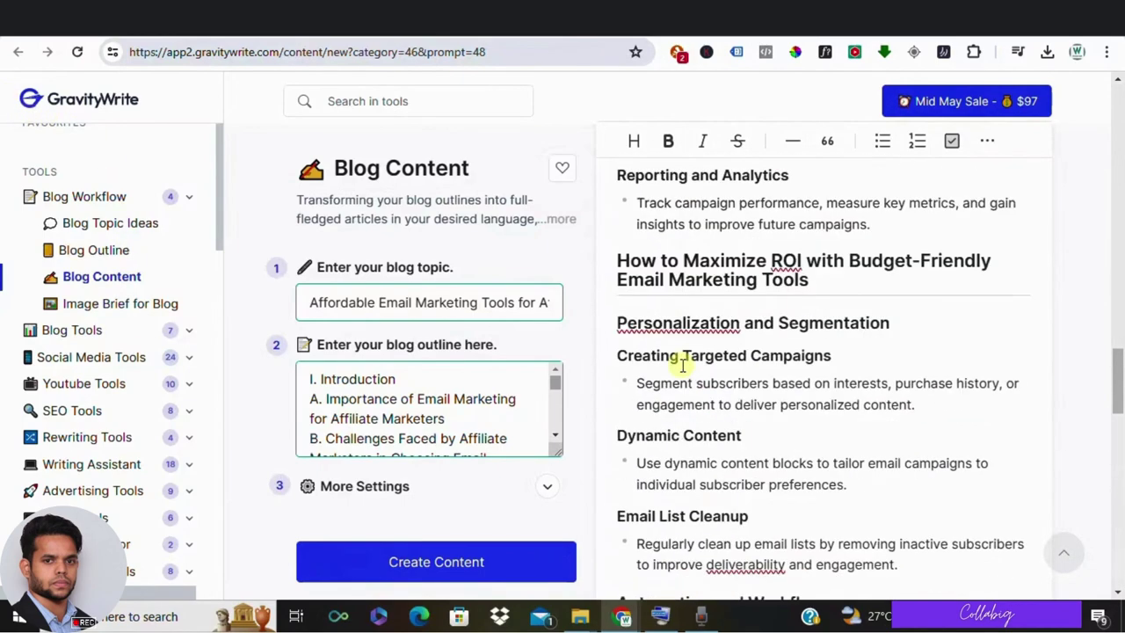
Step: Look through the tool sections of the generated article, highlighting the Mailchimp and Sendinblue headings
{"action": "scroll", "coordinate": [683, 365], "scroll_direction": "up", "scroll_amount": 3}
{"action": "scroll", "coordinate": [683, 366], "scroll_direction": "down", "scroll_amount": 3}
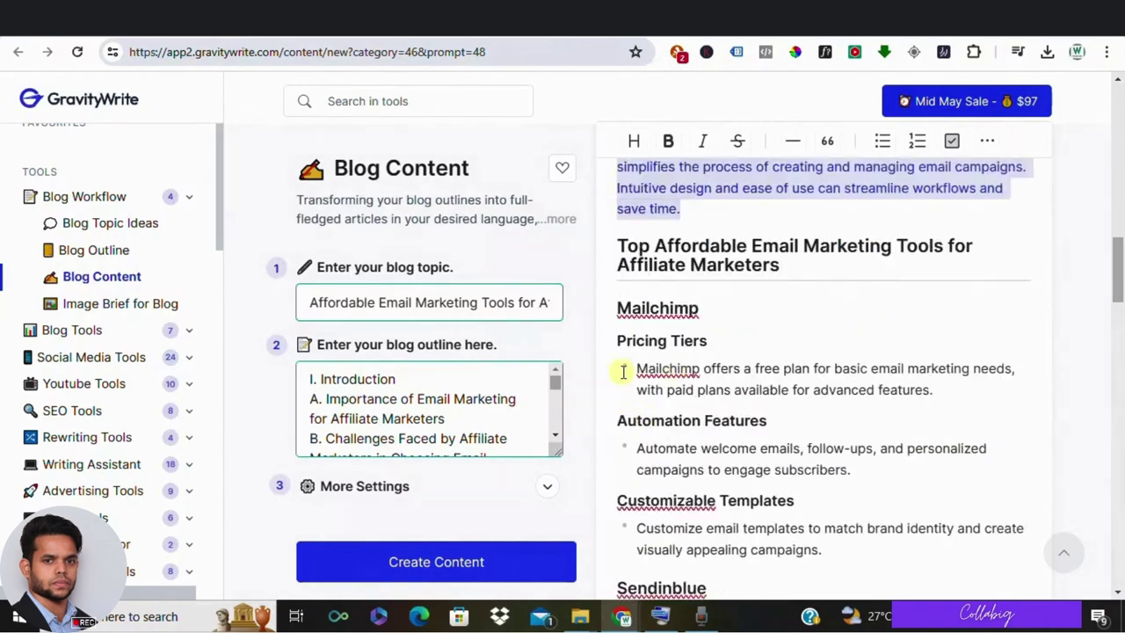
{"action": "double_click", "coordinate": [672, 308]}
{"action": "scroll", "coordinate": [677, 351], "scroll_direction": "down", "scroll_amount": 3}
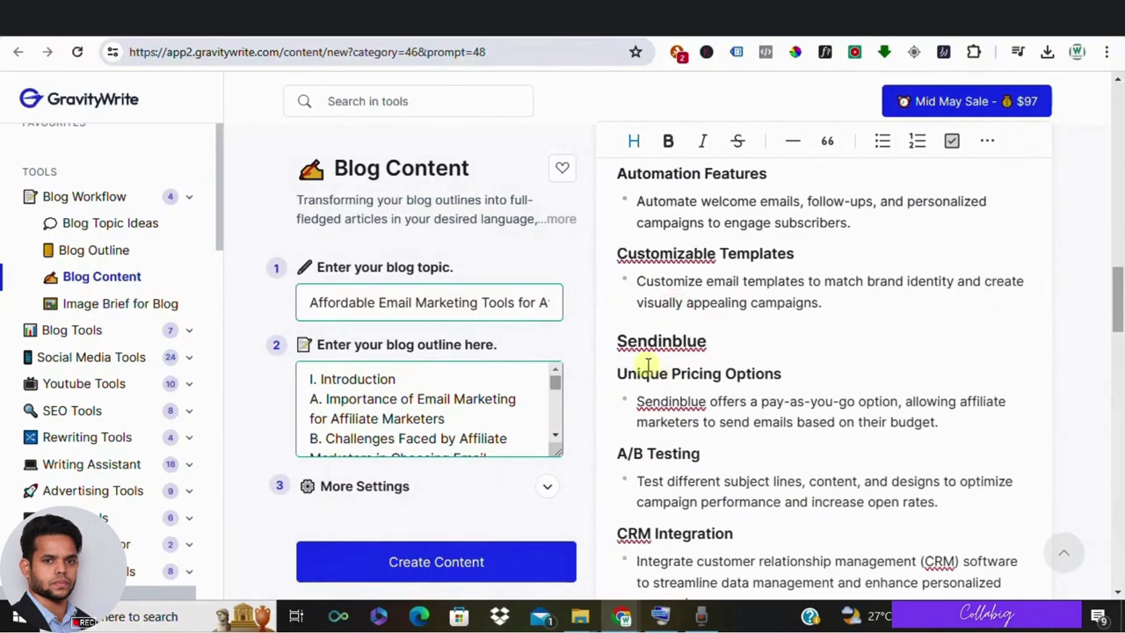
{"action": "double_click", "coordinate": [651, 345]}
{"action": "left_click", "coordinate": [655, 350]}
{"action": "scroll", "coordinate": [659, 360], "scroll_direction": "down", "scroll_amount": 3}
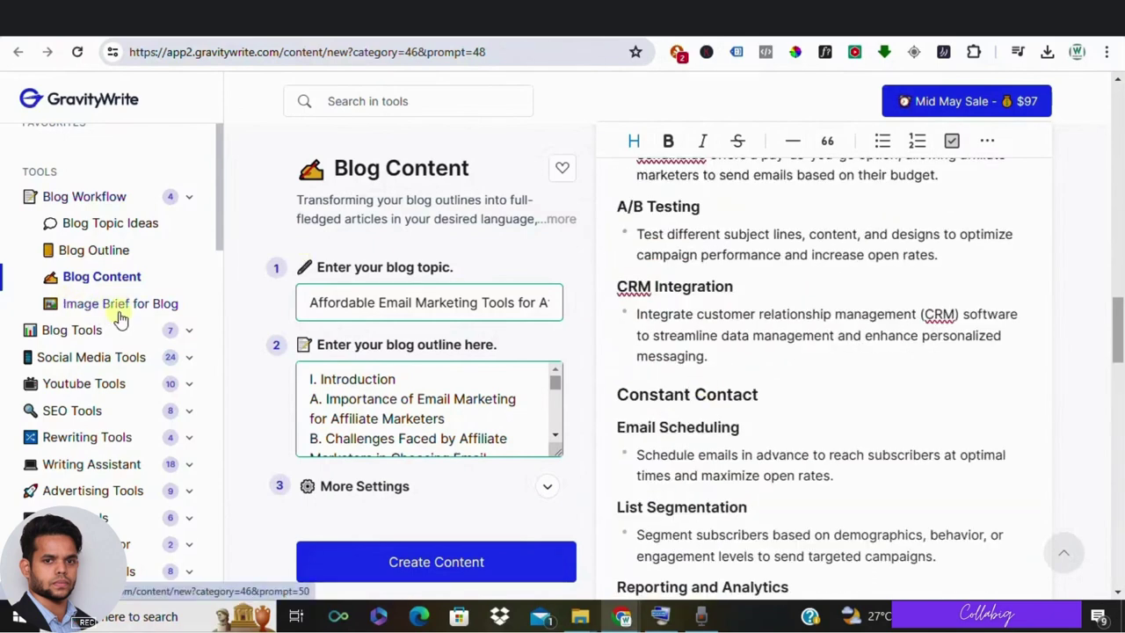
Step: Go back to the article's introduction and highlight the headings on affiliate marketers' challenges and the importance of email marketing
{"action": "scroll", "coordinate": [678, 309], "scroll_direction": "up", "scroll_amount": 10}
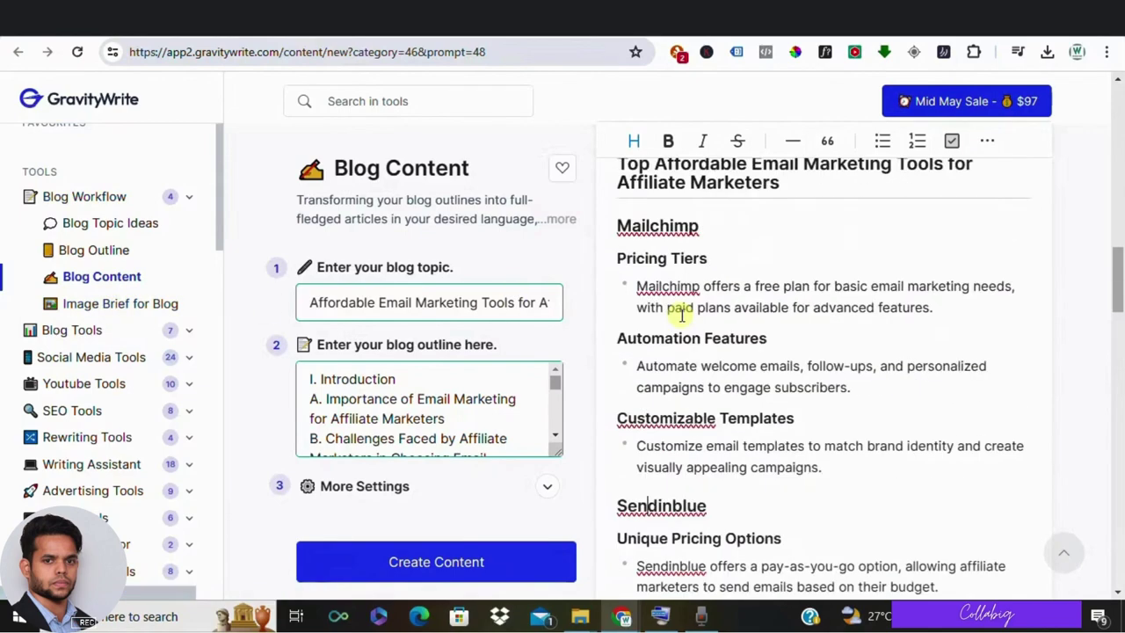
{"action": "scroll", "coordinate": [678, 322], "scroll_direction": "up", "scroll_amount": 4}
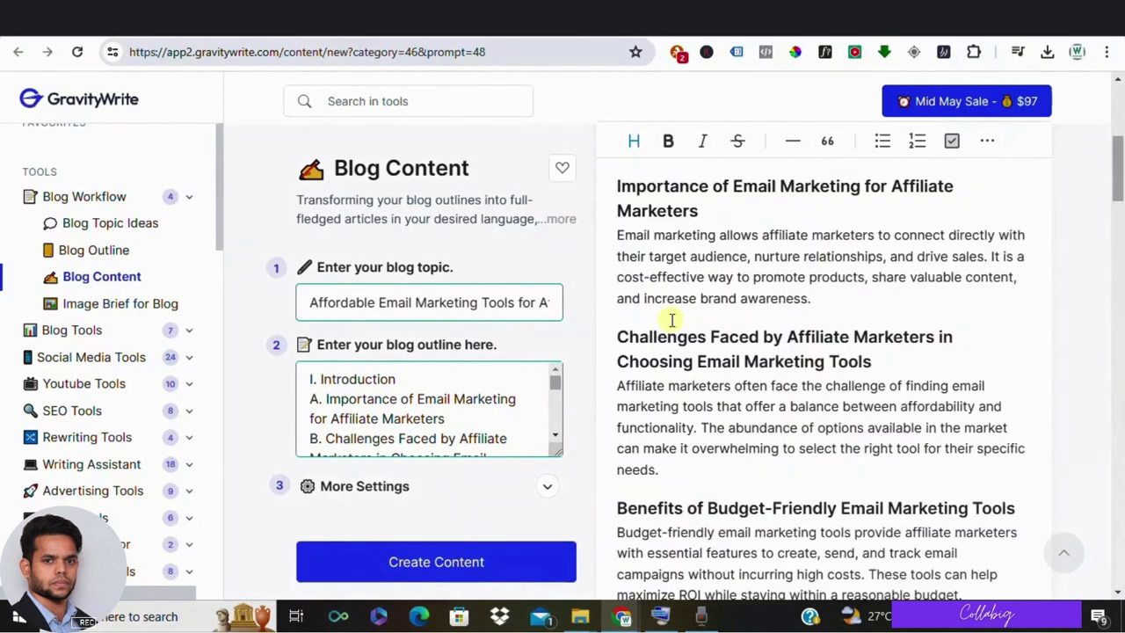
{"action": "triple_click", "coordinate": [653, 337]}
{"action": "scroll", "coordinate": [655, 338], "scroll_direction": "up", "scroll_amount": 2}
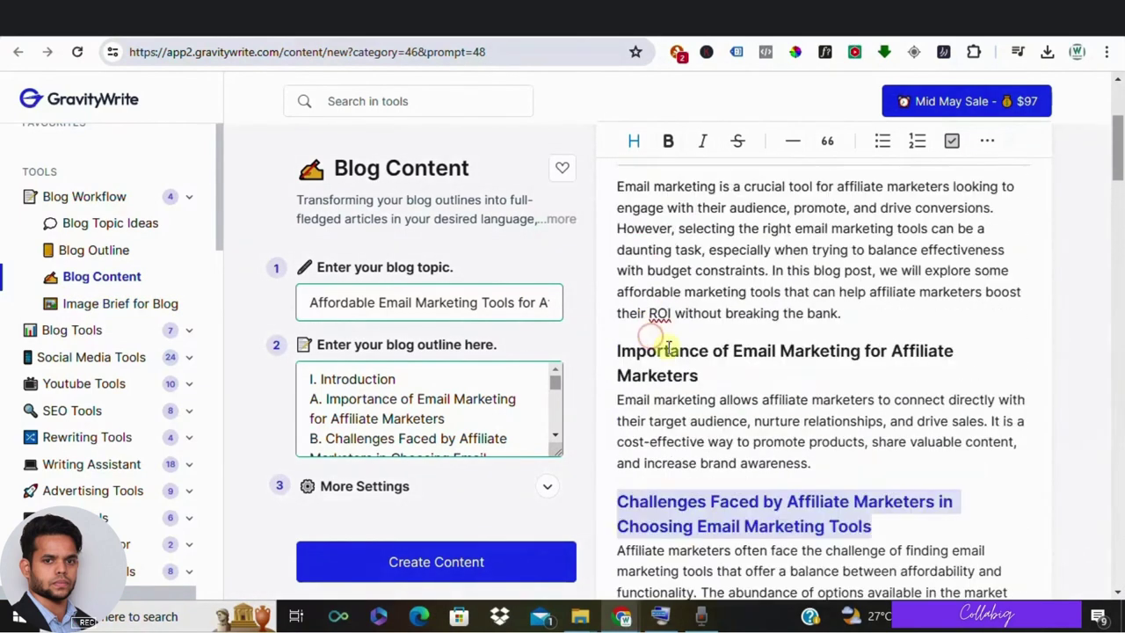
{"action": "double_click", "coordinate": [669, 366]}
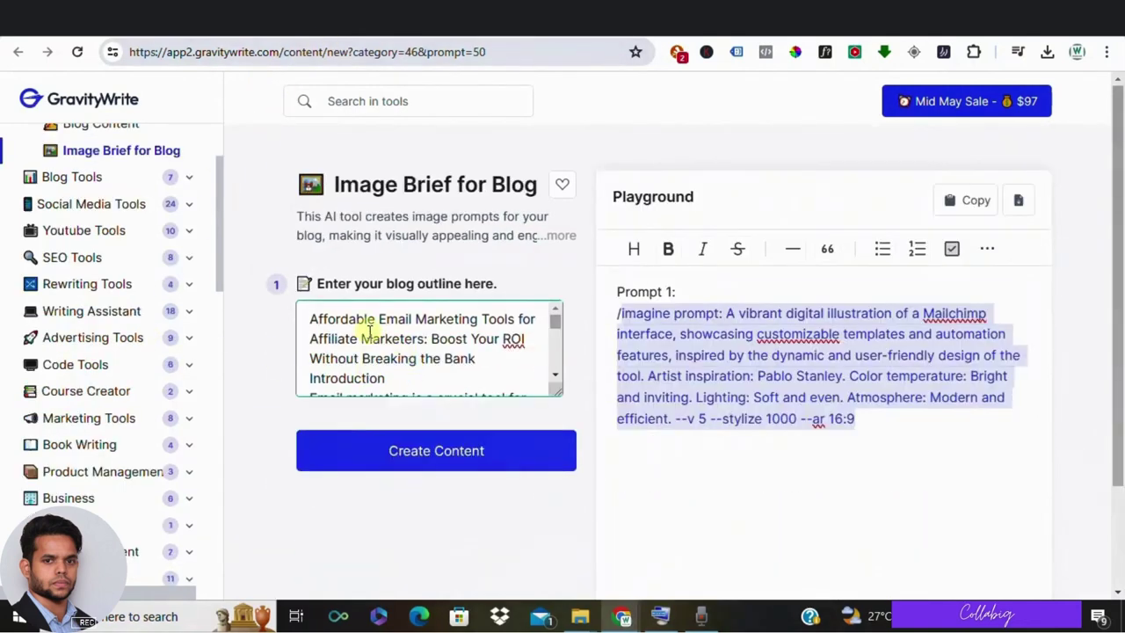
Step: Review the article text entered as the blog outline in Image Brief for Blog, comparing it with the Google Docs document
{"action": "triple_click", "coordinate": [368, 329]}
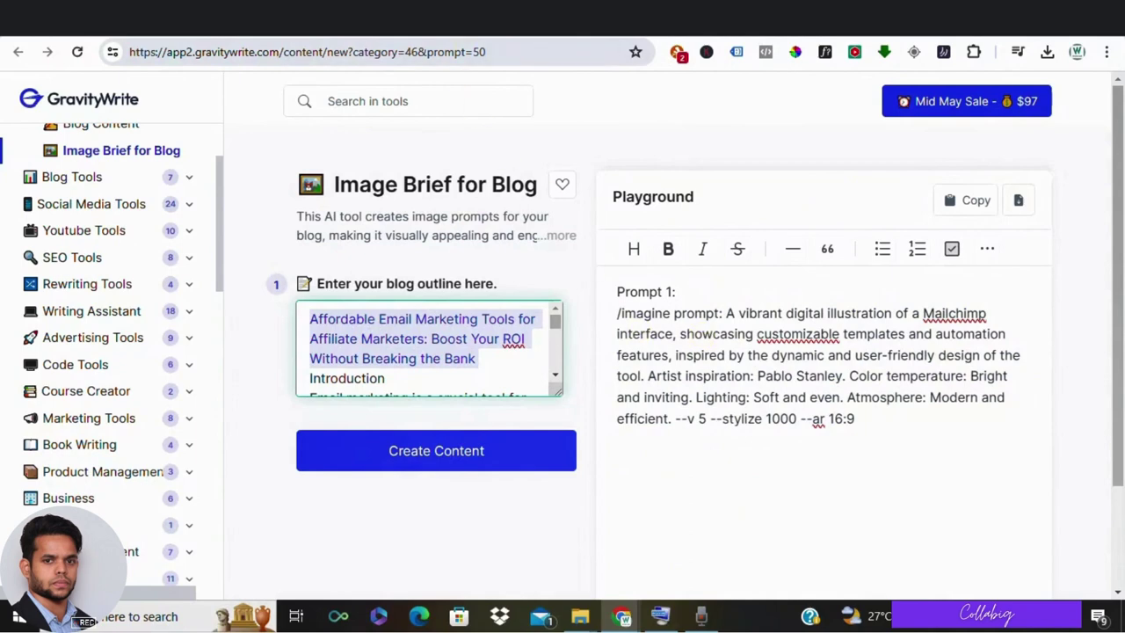
{"action": "left_click", "coordinate": [523, 35]}
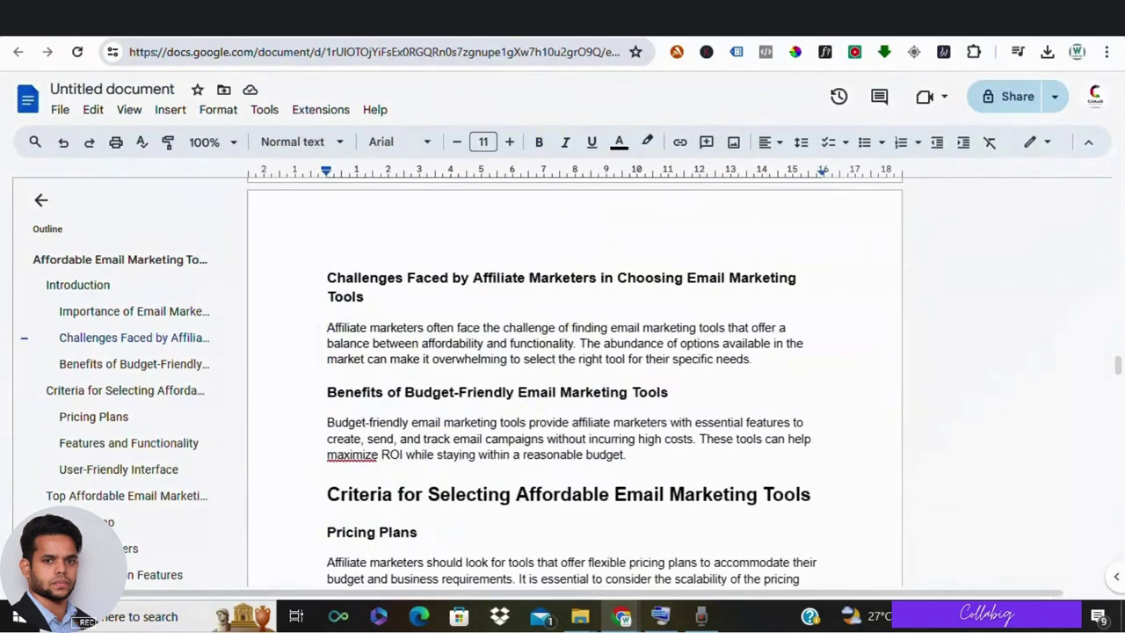
{"action": "key", "text": "ctrl+shift+Tab"}
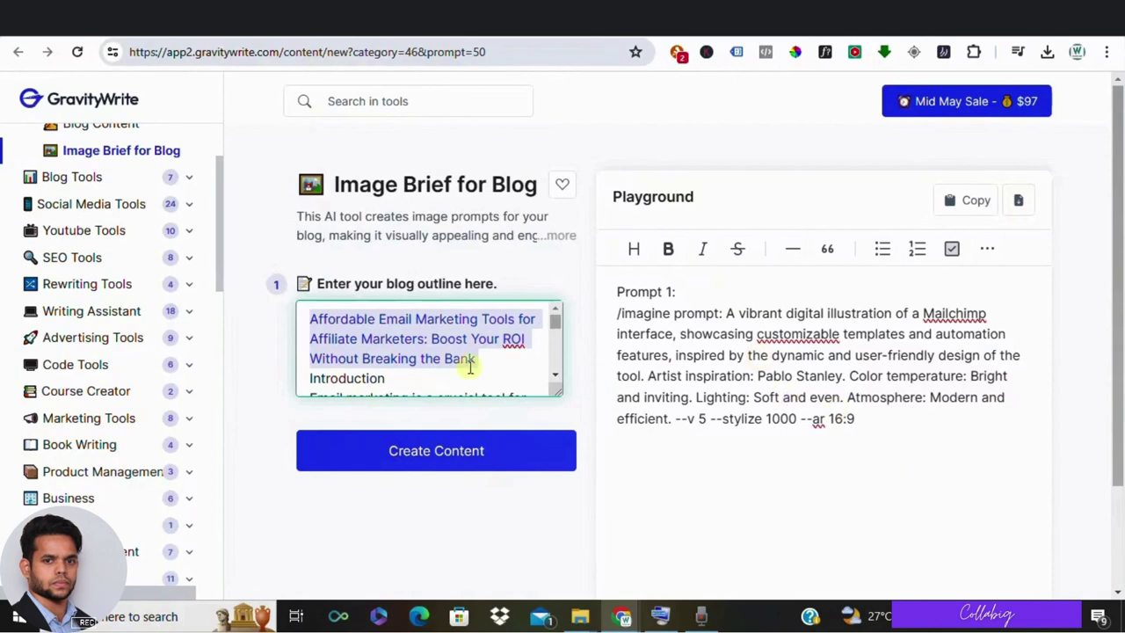
{"action": "left_click", "coordinate": [431, 365]}
{"action": "scroll", "coordinate": [418, 370], "scroll_direction": "down", "scroll_amount": 2}
{"action": "scroll", "coordinate": [419, 371], "scroll_direction": "down", "scroll_amount": 6}
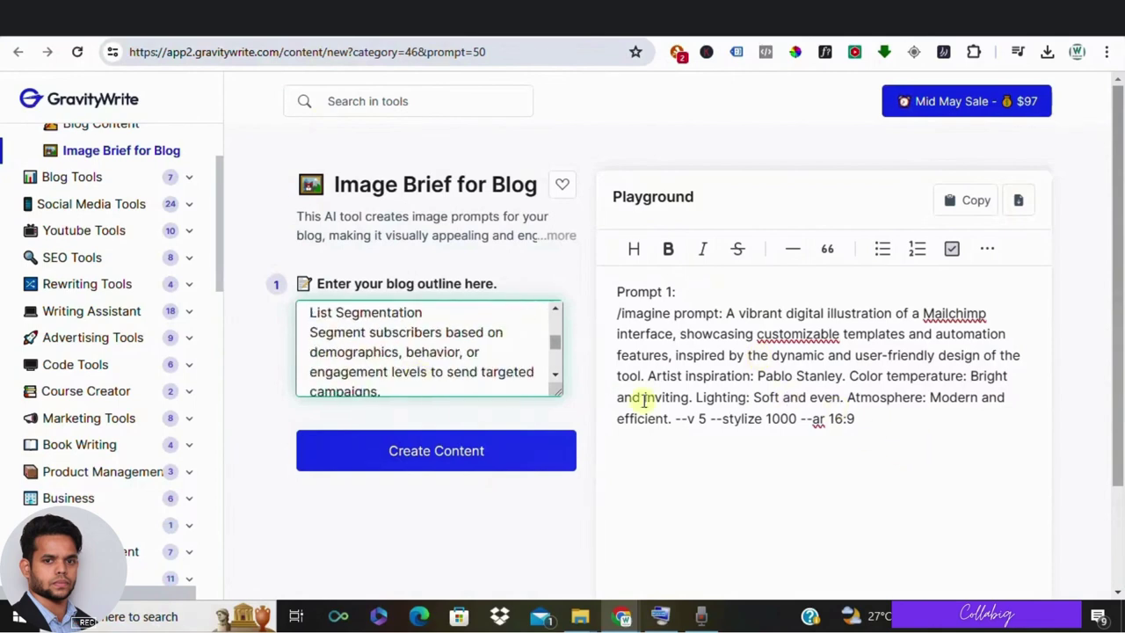
Step: Select and copy the generated "/imagine prompt" text describing the Mailchimp interface illustration
{"action": "left_click_drag", "start_coordinate": [874, 419], "coordinate": [620, 313]}
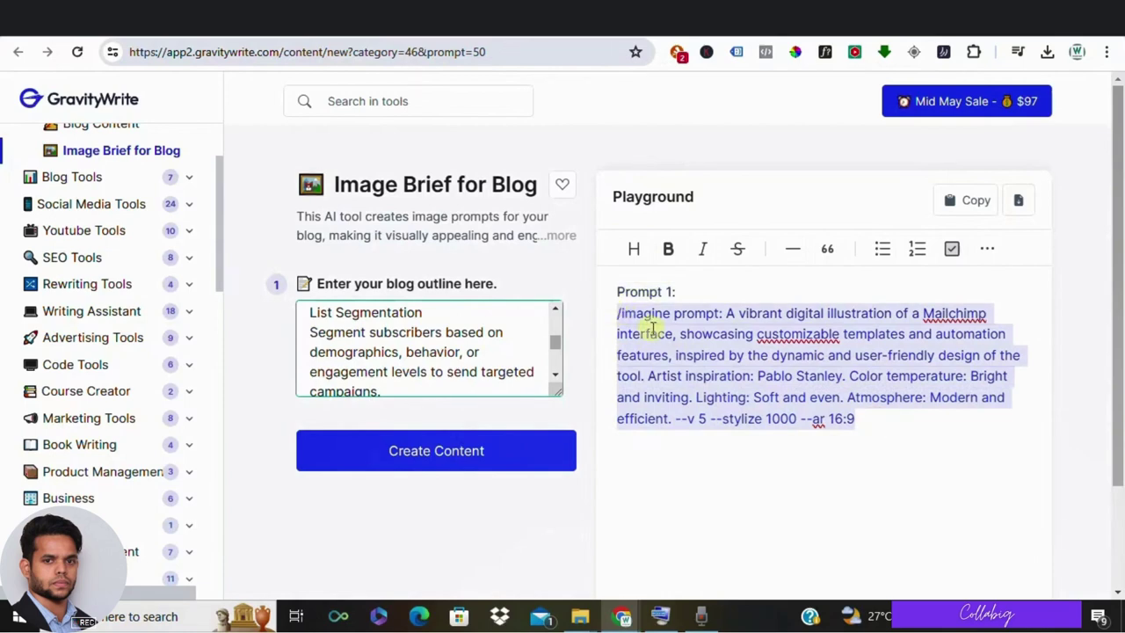
{"action": "right_click", "coordinate": [647, 326]}
{"action": "left_click", "coordinate": [707, 134]}
{"action": "scroll", "coordinate": [356, 370], "scroll_direction": "up", "scroll_amount": 10}
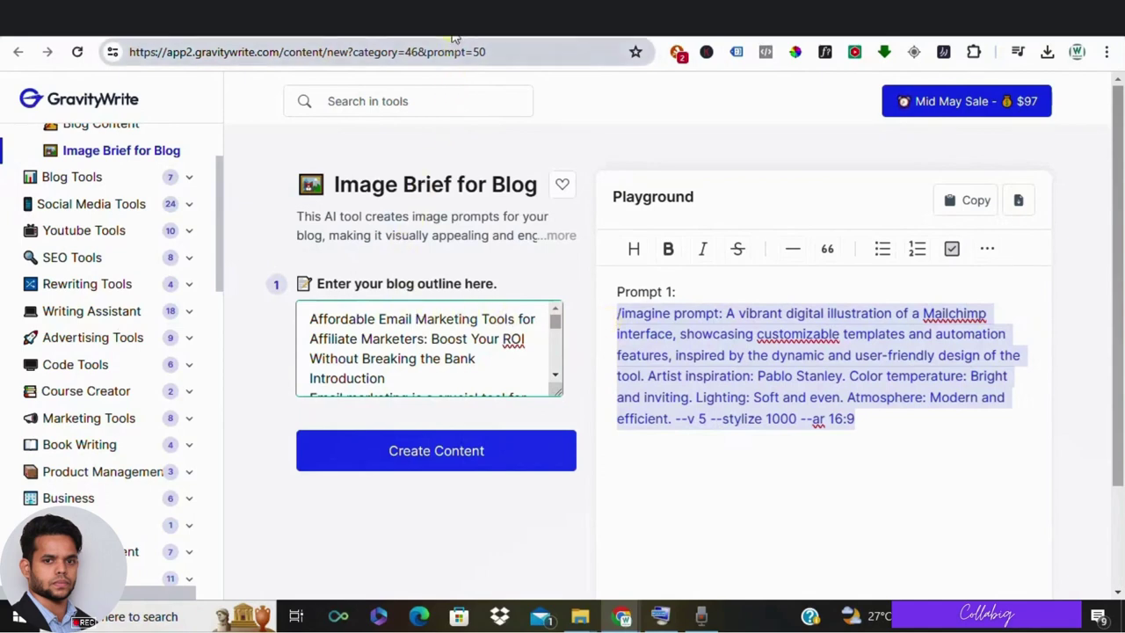
Step: Switch to the Gemini chat, highlight the submitted image prompt, and look at the first generated image
{"action": "key", "text": "ctrl+Tab"}
{"action": "scroll", "coordinate": [394, 244], "scroll_direction": "up", "scroll_amount": 5}
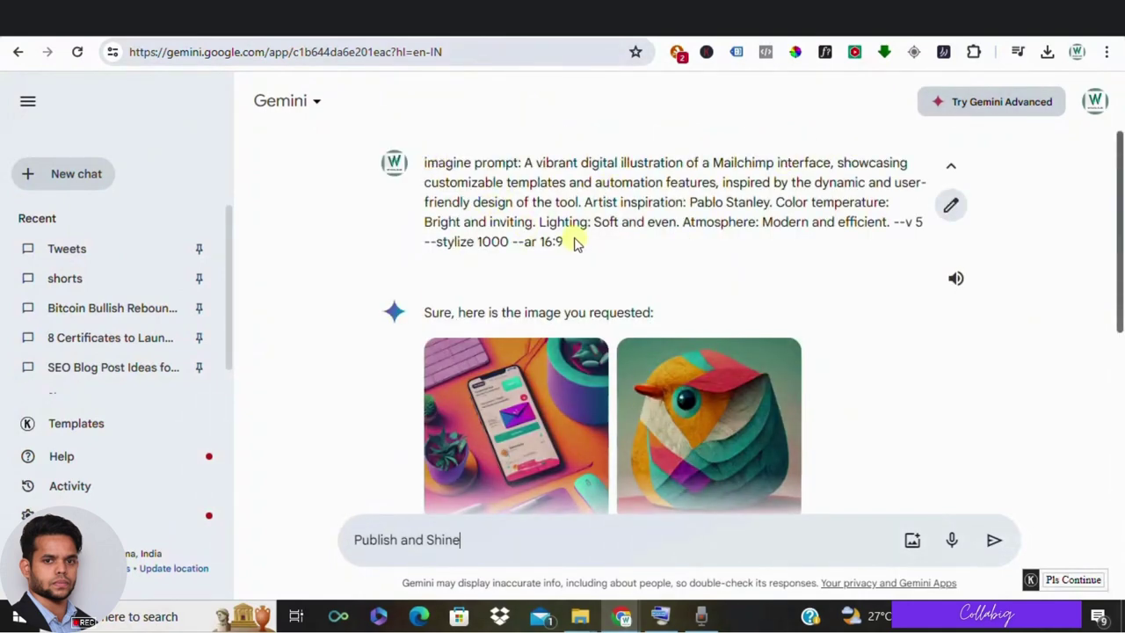
{"action": "left_click_drag", "start_coordinate": [573, 242], "coordinate": [413, 163]}
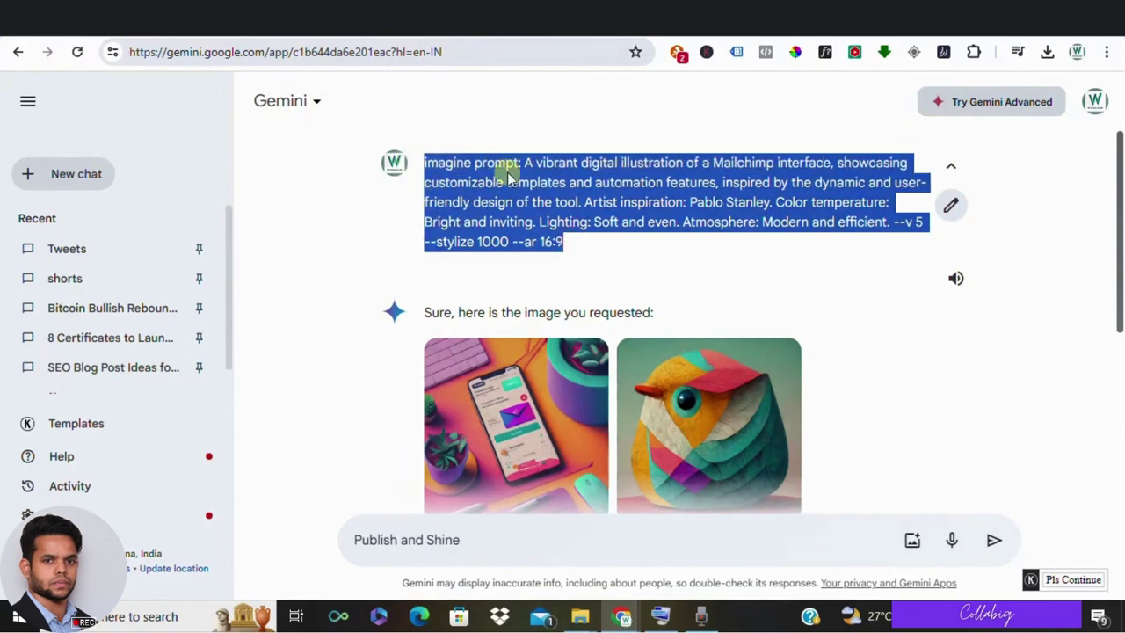
{"action": "scroll", "coordinate": [510, 176], "scroll_direction": "down", "scroll_amount": 3}
{"action": "scroll", "coordinate": [537, 279], "scroll_direction": "up", "scroll_amount": 1}
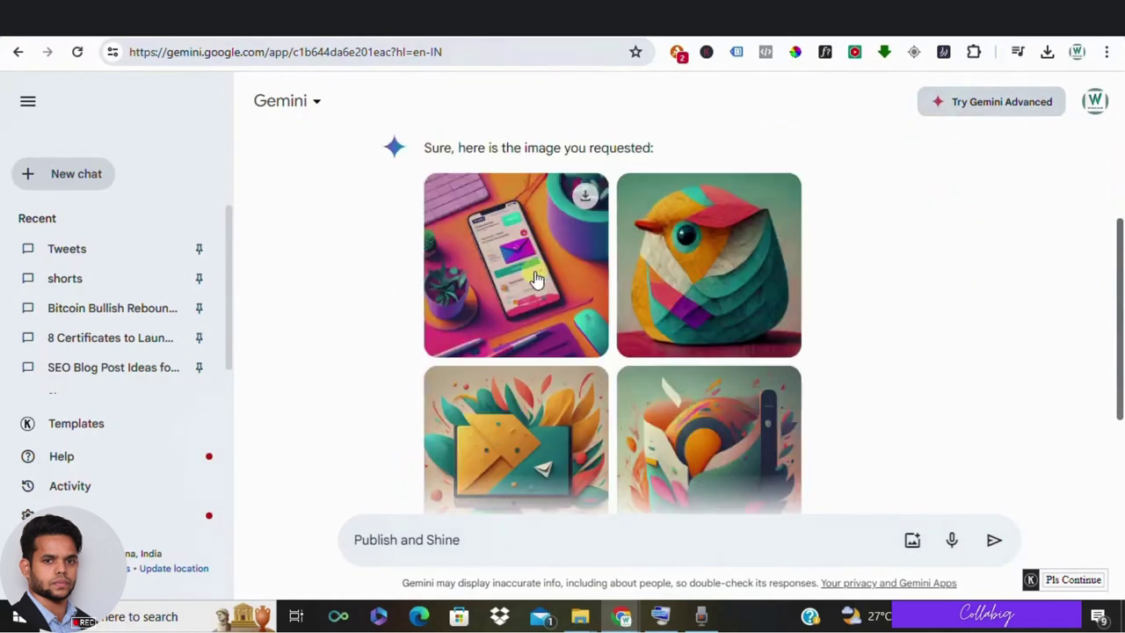
{"action": "left_click", "coordinate": [537, 280]}
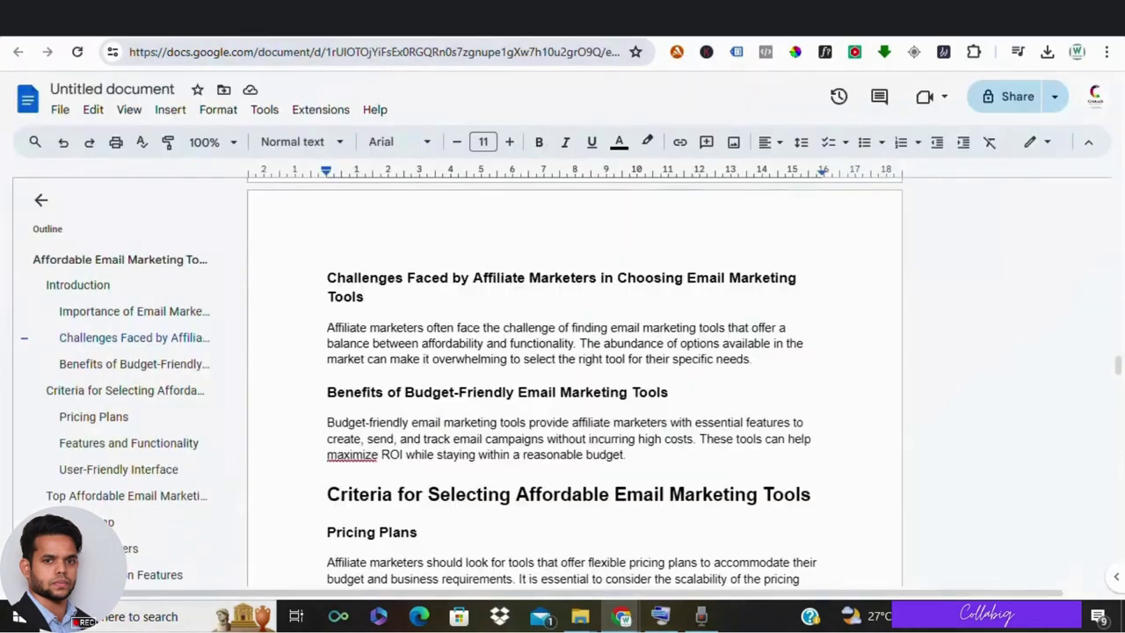
Step: Examine the phone illustration placed under the Importance of Email Marketing heading in the Google Docs article and the sections after it
{"action": "scroll", "coordinate": [467, 243], "scroll_direction": "down", "scroll_amount": 3}
{"action": "scroll", "coordinate": [473, 244], "scroll_direction": "up", "scroll_amount": 10}
{"action": "scroll", "coordinate": [473, 244], "scroll_direction": "down", "scroll_amount": 5}
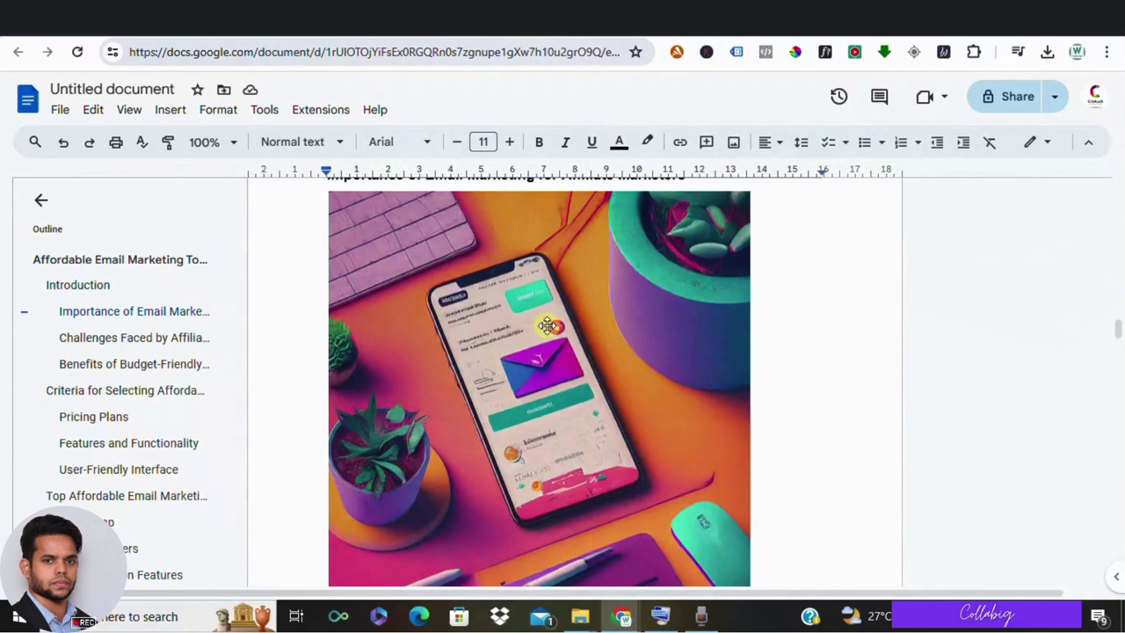
{"action": "scroll", "coordinate": [547, 327], "scroll_direction": "down", "scroll_amount": 1}
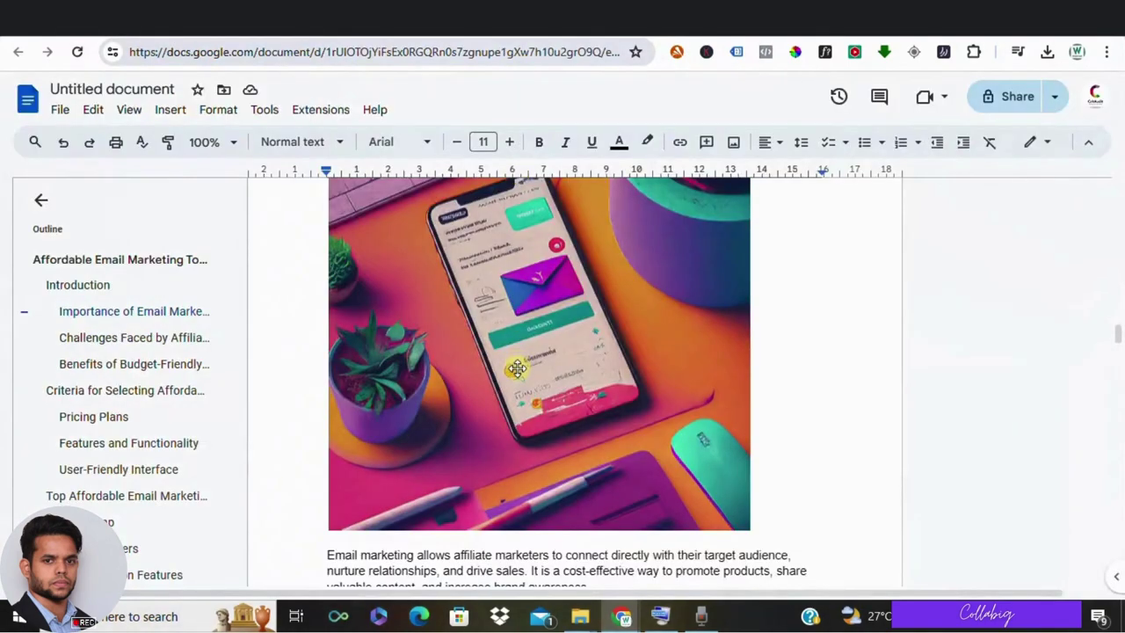
{"action": "scroll", "coordinate": [417, 359], "scroll_direction": "down", "scroll_amount": 4}
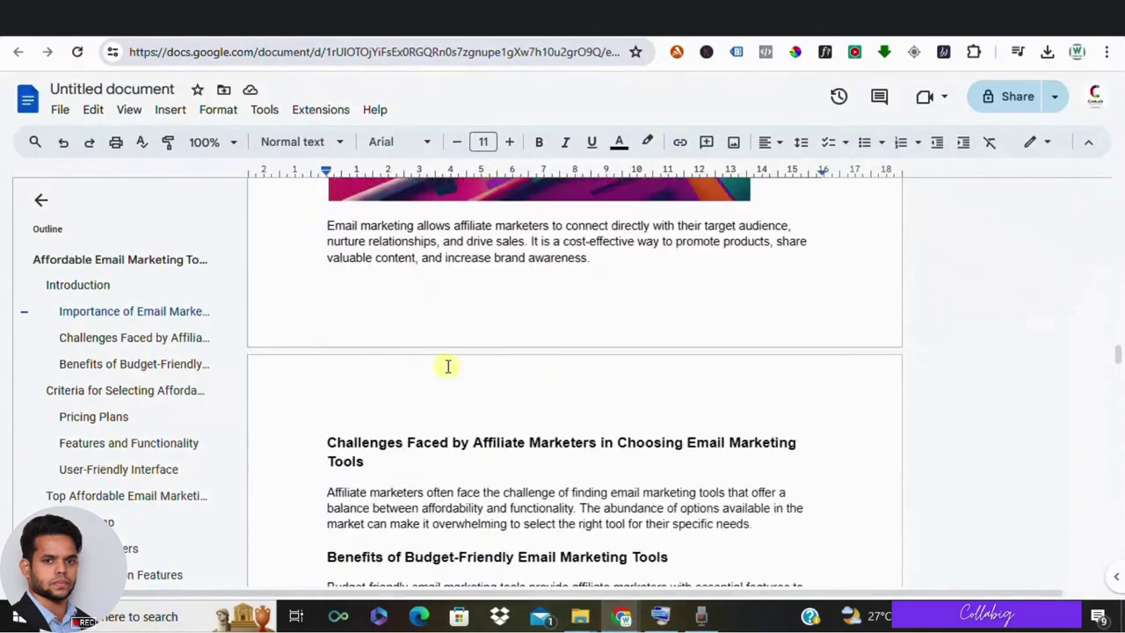
{"action": "scroll", "coordinate": [416, 359], "scroll_direction": "down", "scroll_amount": 10}
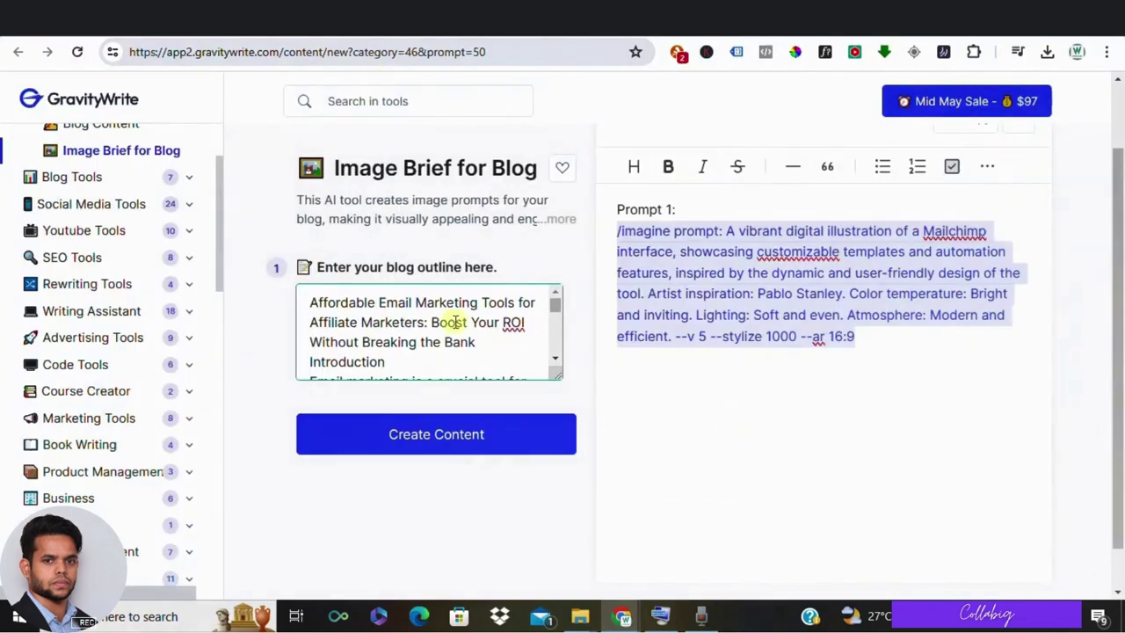
Step: Review the Image Brief for Blog page once more and return to the beginning of the Google Docs article
{"action": "scroll", "coordinate": [433, 326], "scroll_direction": "down", "scroll_amount": 4}
{"action": "scroll", "coordinate": [434, 328], "scroll_direction": "up", "scroll_amount": 4}
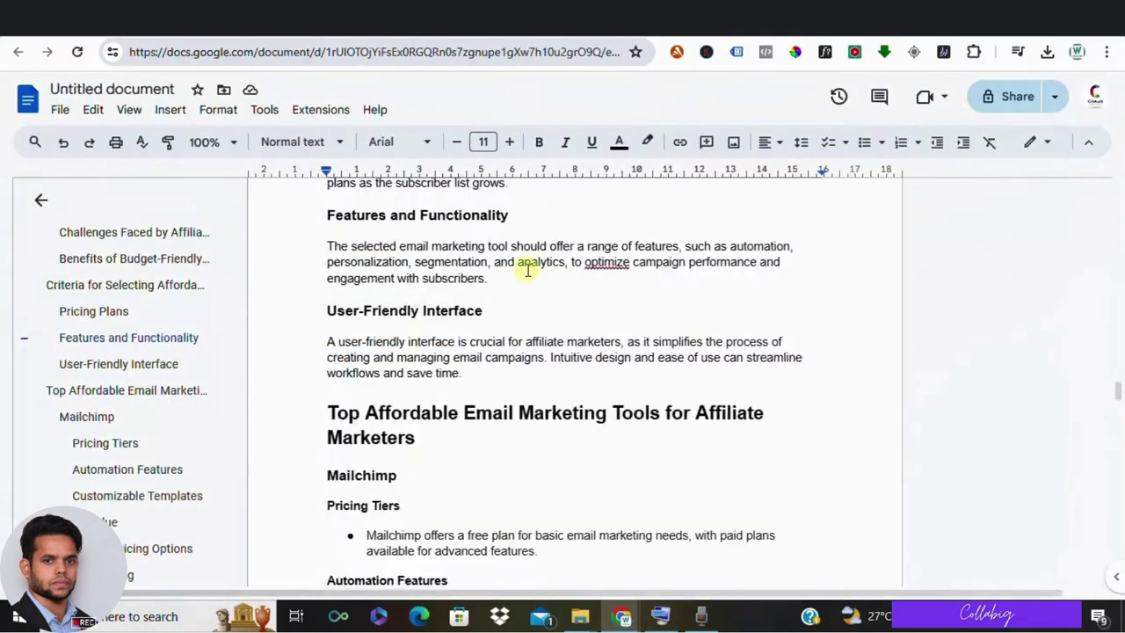
{"action": "scroll", "coordinate": [525, 290], "scroll_direction": "up", "scroll_amount": 8}
{"action": "scroll", "coordinate": [519, 317], "scroll_direction": "up", "scroll_amount": 10}
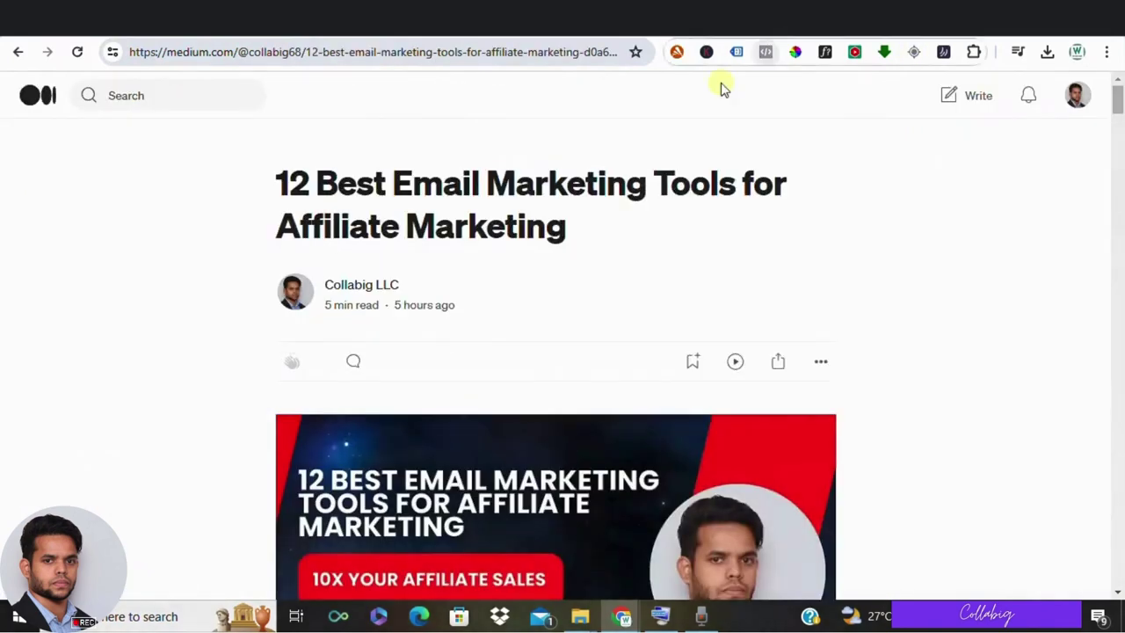
Step: View the cover image of the Medium article "12 Best Email Marketing Tools for Affiliate Marketing" enlarged and close it
{"action": "scroll", "coordinate": [543, 252], "scroll_direction": "down", "scroll_amount": 4}
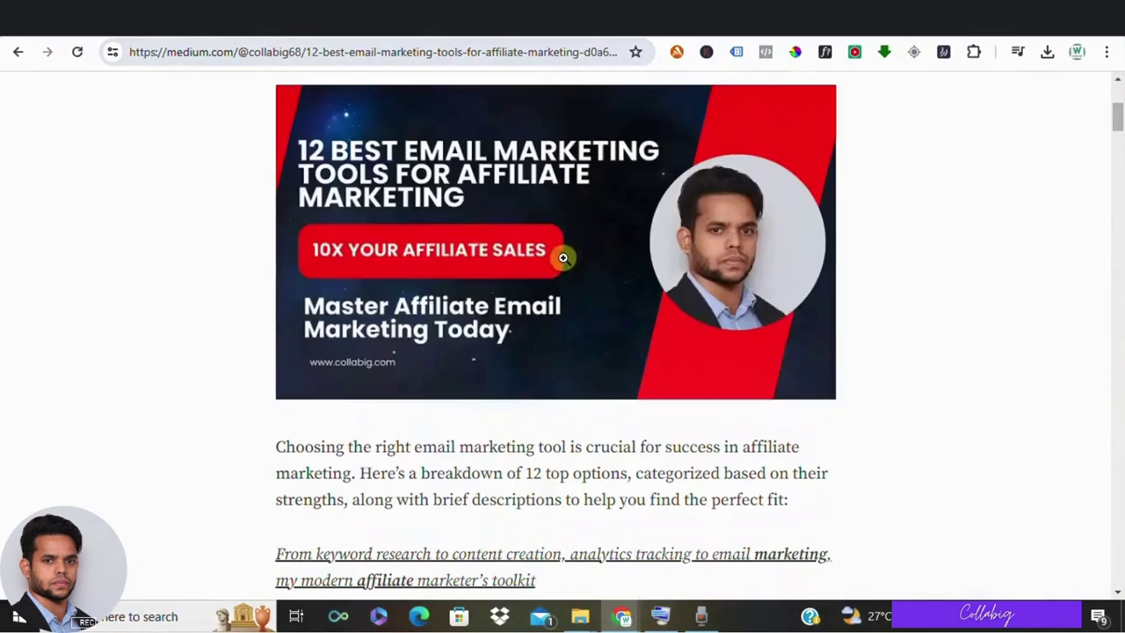
{"action": "scroll", "coordinate": [675, 341], "scroll_direction": "up", "scroll_amount": 2}
{"action": "left_click", "coordinate": [641, 382]}
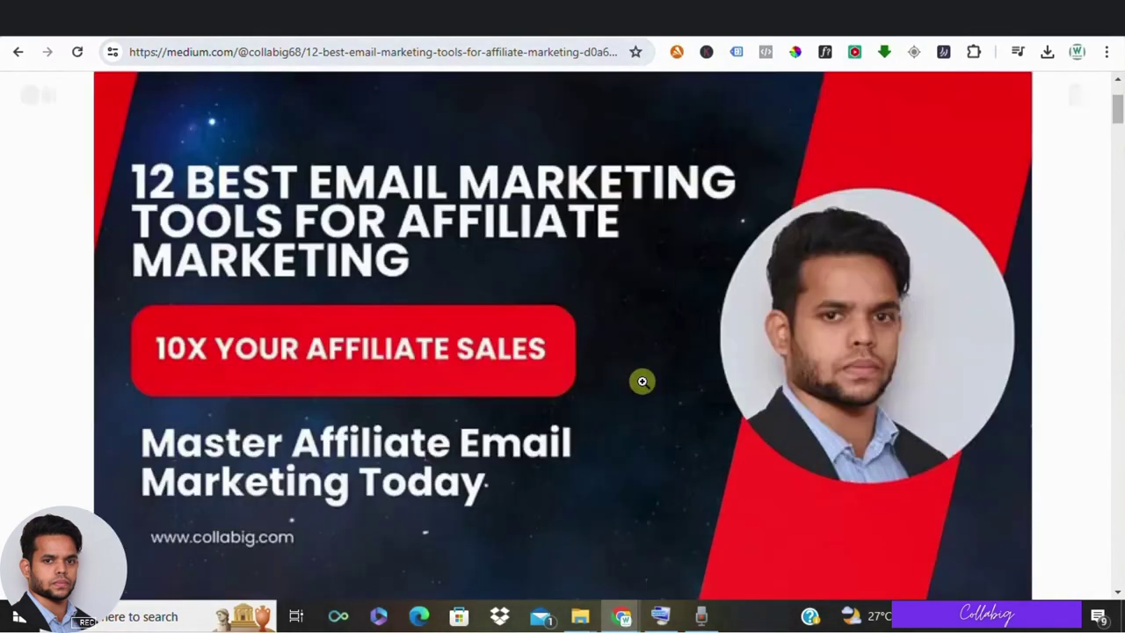
{"action": "left_click", "coordinate": [4, 302]}
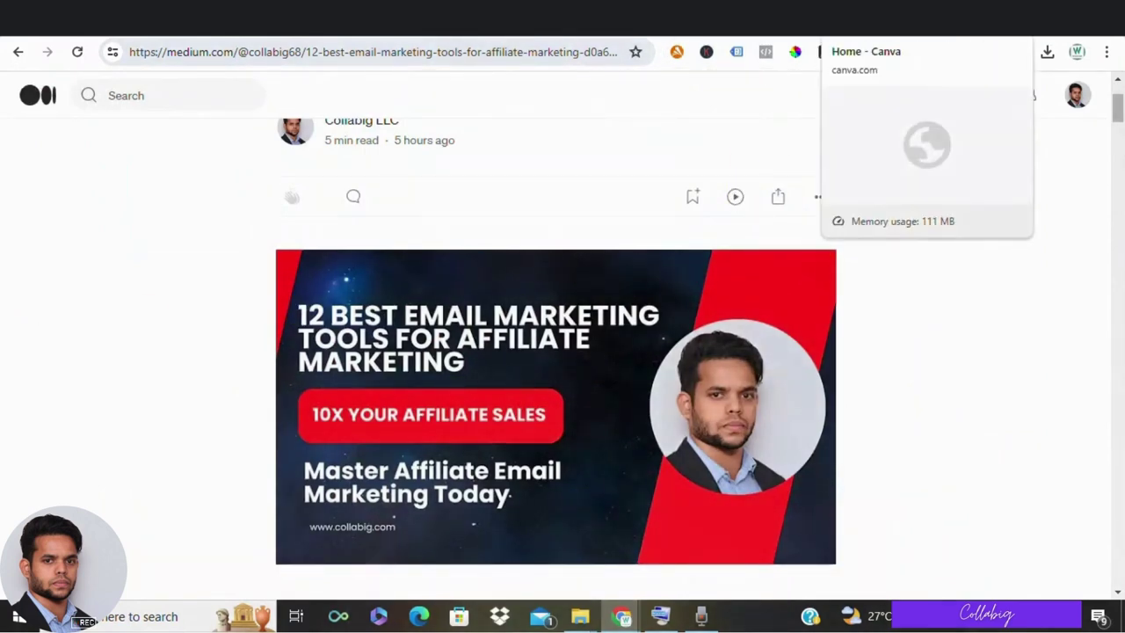
Step: Switch to Canva and open the recent design "12 Best Email Marketing Tools for Affiliate Marketing"
{"action": "left_click", "coordinate": [866, 17]}
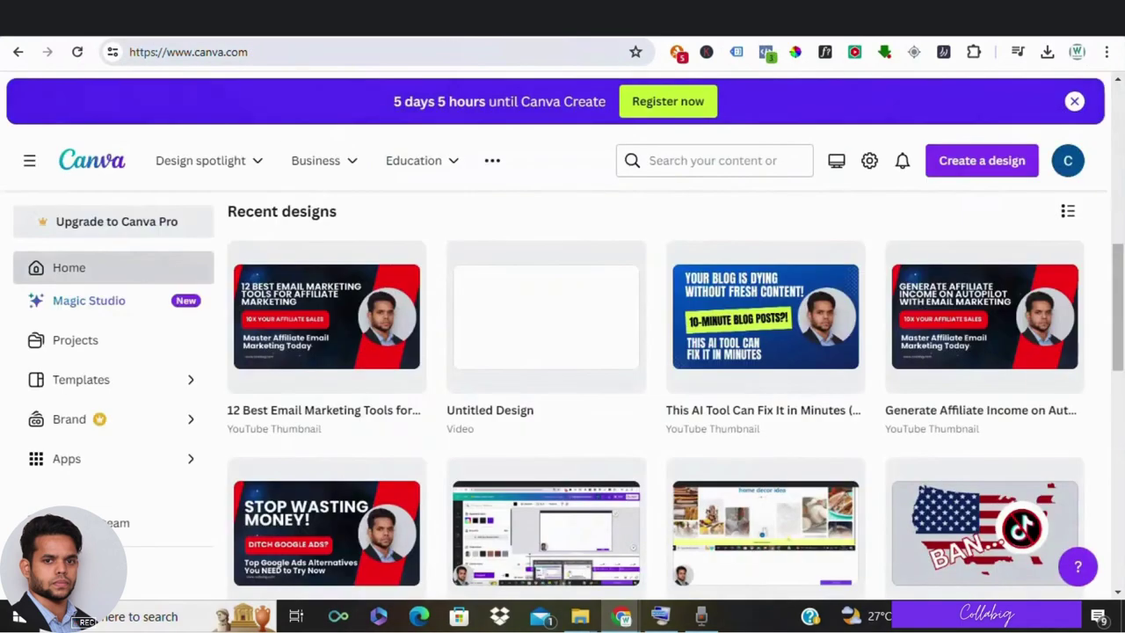
{"action": "double_click", "coordinate": [212, 51]}
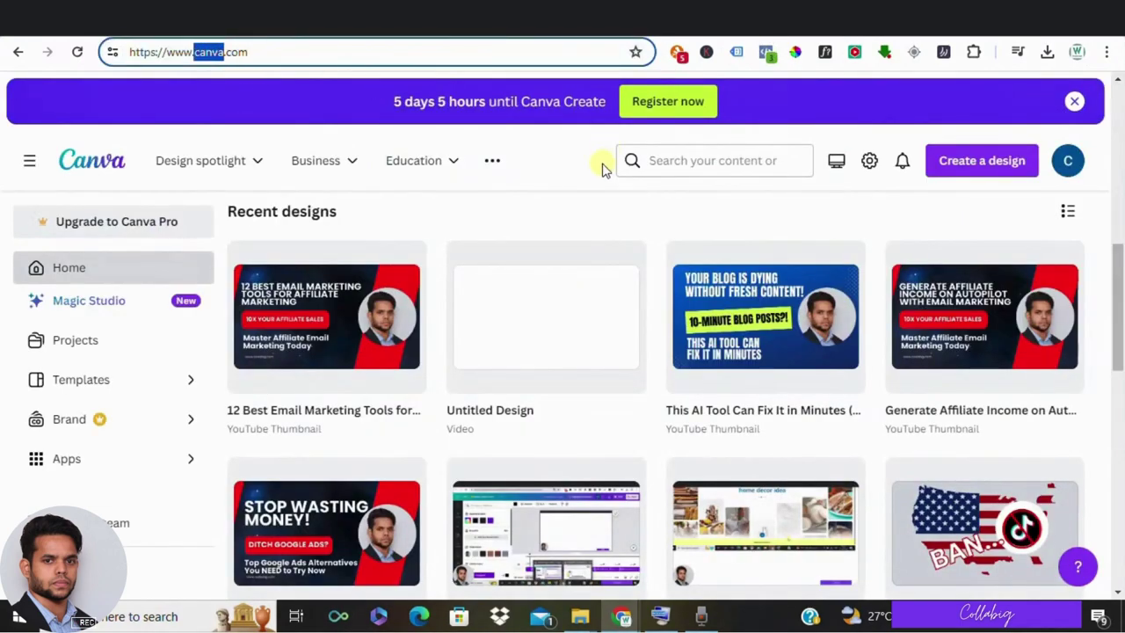
{"action": "scroll", "coordinate": [391, 314], "scroll_direction": "down", "scroll_amount": 1}
{"action": "scroll", "coordinate": [391, 315], "scroll_direction": "up", "scroll_amount": 1}
{"action": "left_click", "coordinate": [327, 317]}
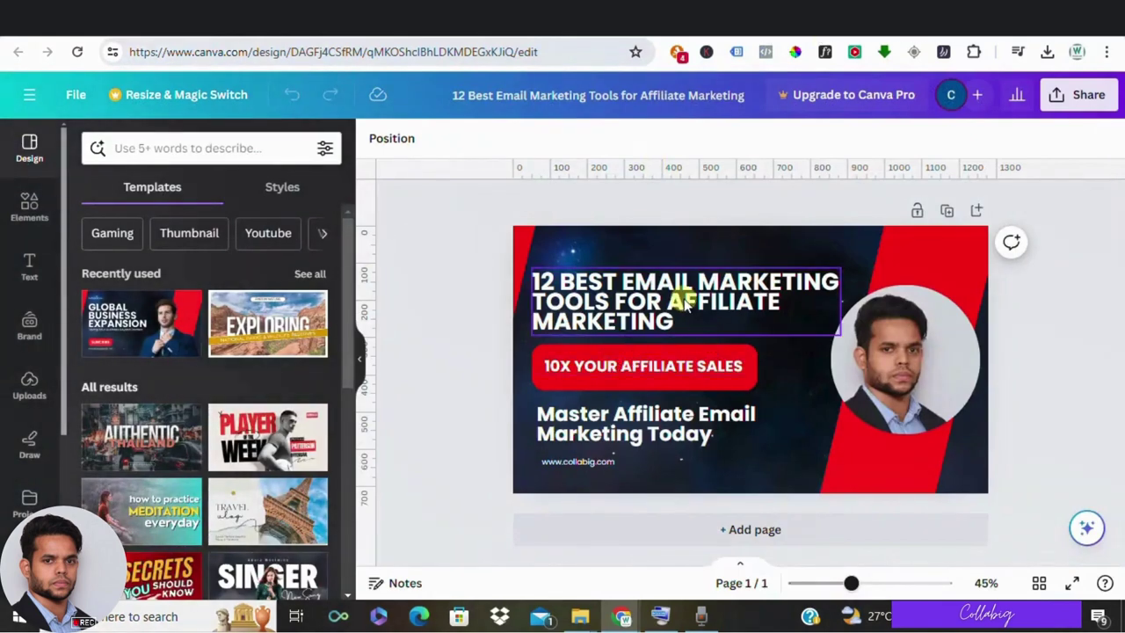
Step: Nudge the thumbnail's headline text and shift the circular portrait photo slightly toward the headline, leaving both deselected
{"action": "left_click", "coordinate": [683, 294]}
{"action": "left_click_drag", "start_coordinate": [684, 294], "coordinate": [660, 295]}
{"action": "mouse_move", "coordinate": [920, 356]}
{"action": "left_mouse_down"}
{"action": "mouse_move", "coordinate": [910, 307]}
{"action": "mouse_move", "coordinate": [912, 370]}
{"action": "mouse_move", "coordinate": [910, 357]}
{"action": "left_mouse_up"}
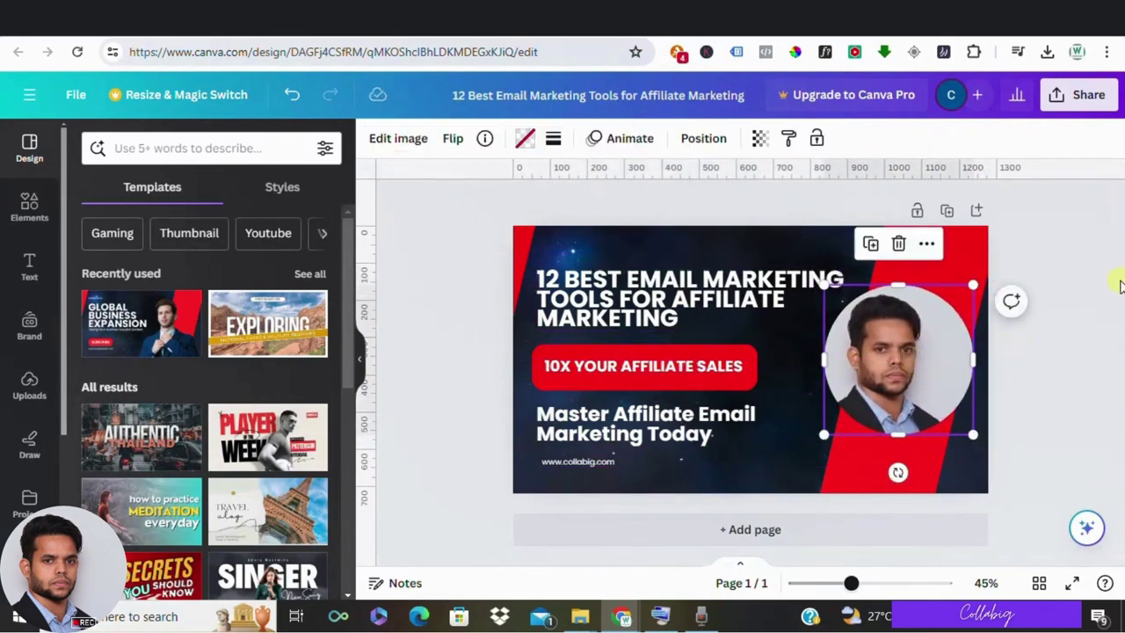
{"action": "left_click", "coordinate": [1064, 352]}
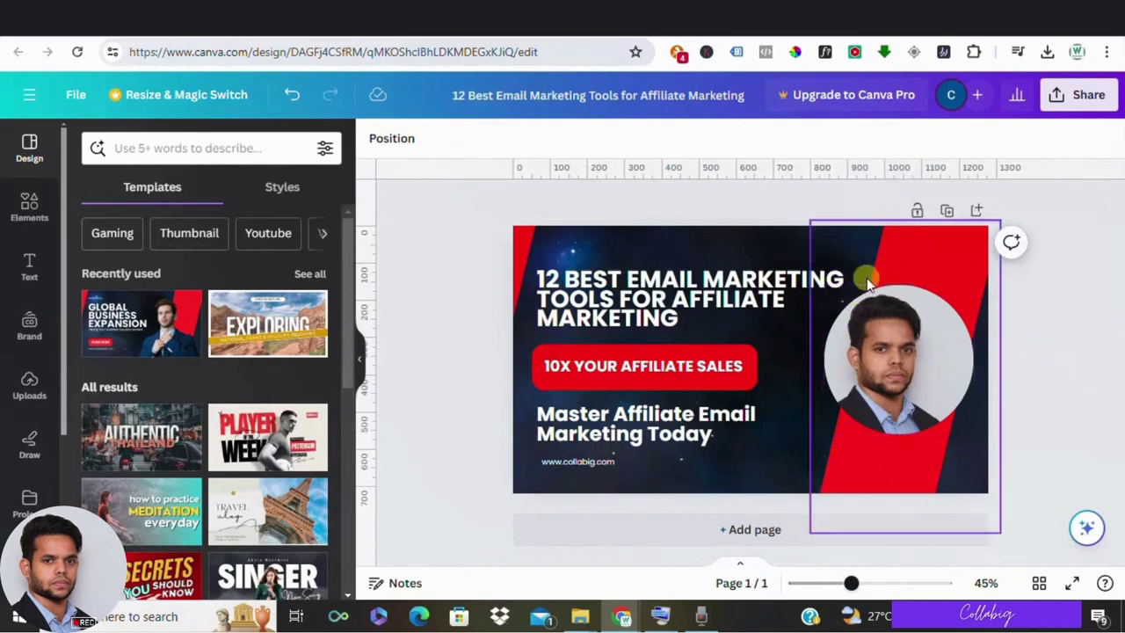
{"action": "scroll", "coordinate": [173, 410], "scroll_direction": "down", "scroll_amount": 4}
{"action": "scroll", "coordinate": [173, 411], "scroll_direction": "up", "scroll_amount": 4}
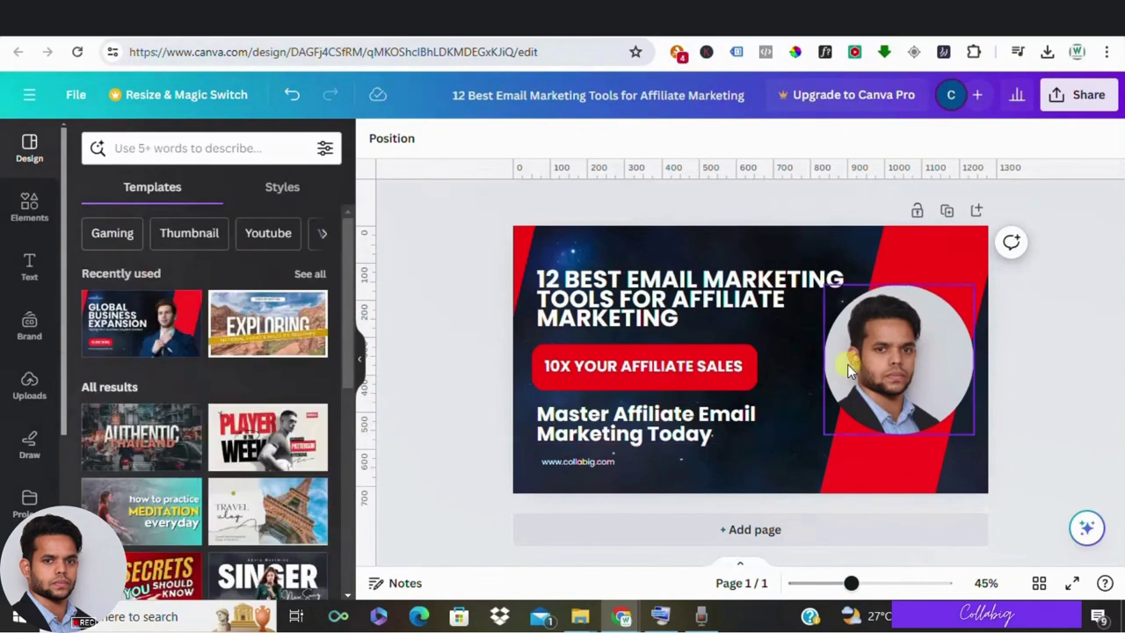
Step: Show the Canva design's download options, close them, and switch back to the Medium article
{"action": "left_click", "coordinate": [1082, 94]}
{"action": "scroll", "coordinate": [879, 422], "scroll_direction": "down", "scroll_amount": 2}
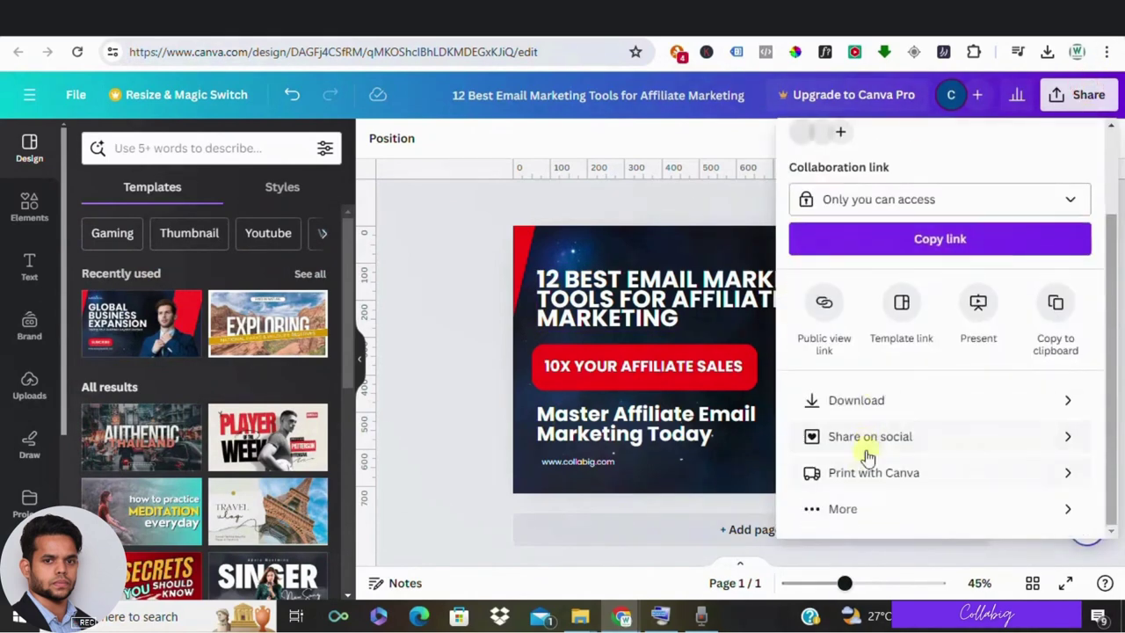
{"action": "left_click", "coordinate": [862, 396]}
{"action": "left_click", "coordinate": [420, 336]}
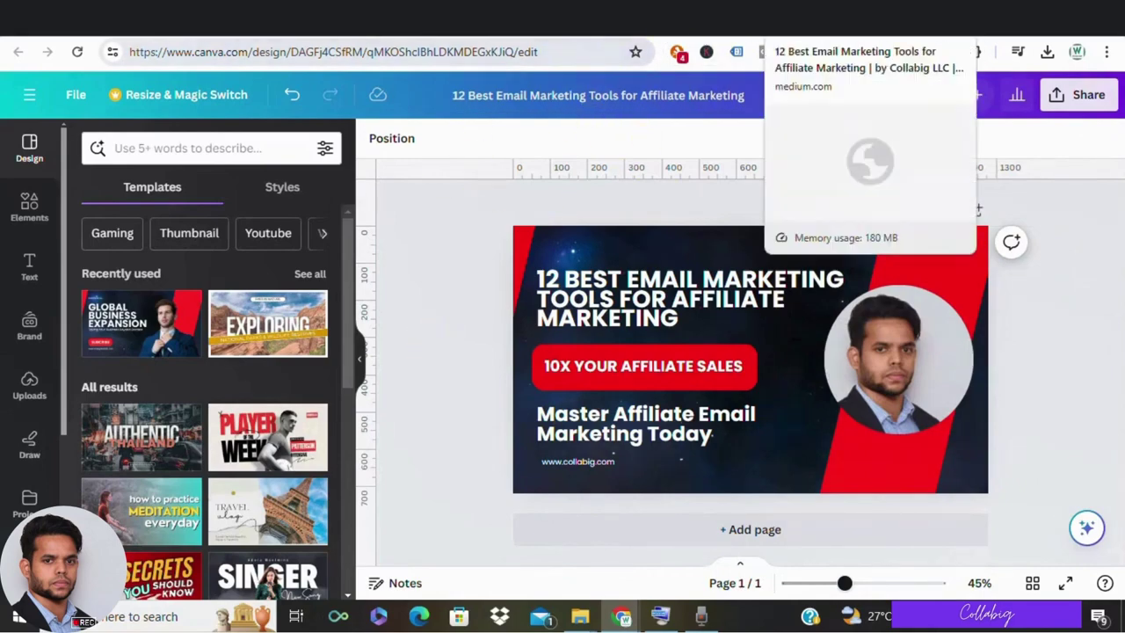
{"action": "left_click", "coordinate": [818, 19]}
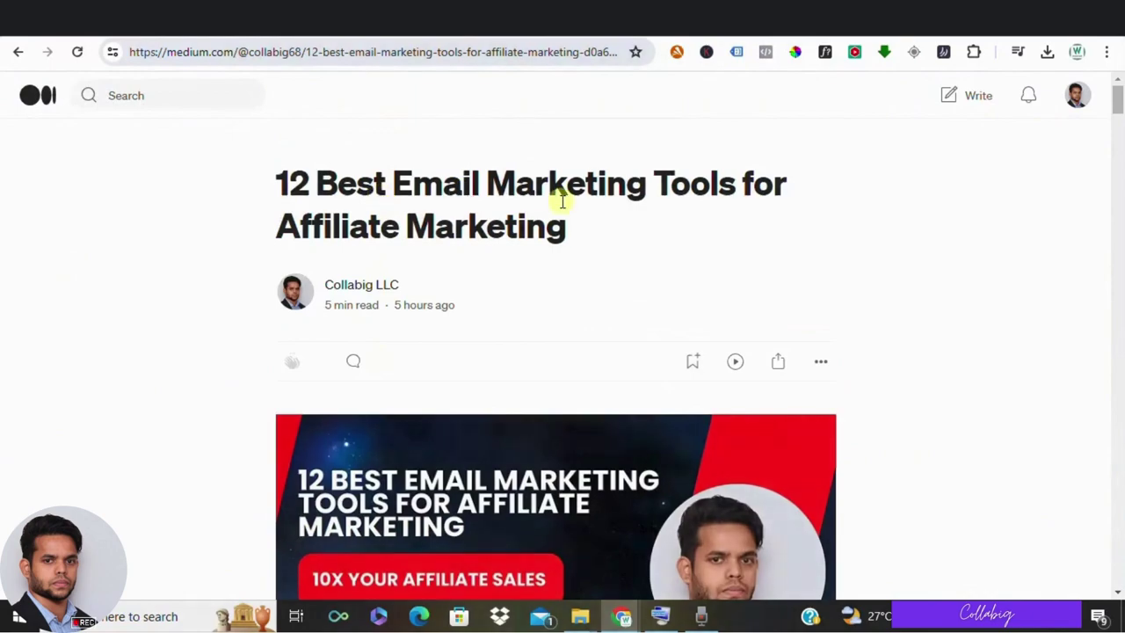
Step: Skim the Medium article and look over the May 2024 views and reads in the story stats
{"action": "scroll", "coordinate": [470, 194], "scroll_direction": "down", "scroll_amount": 8}
{"action": "scroll", "coordinate": [456, 255], "scroll_direction": "up", "scroll_amount": 8}
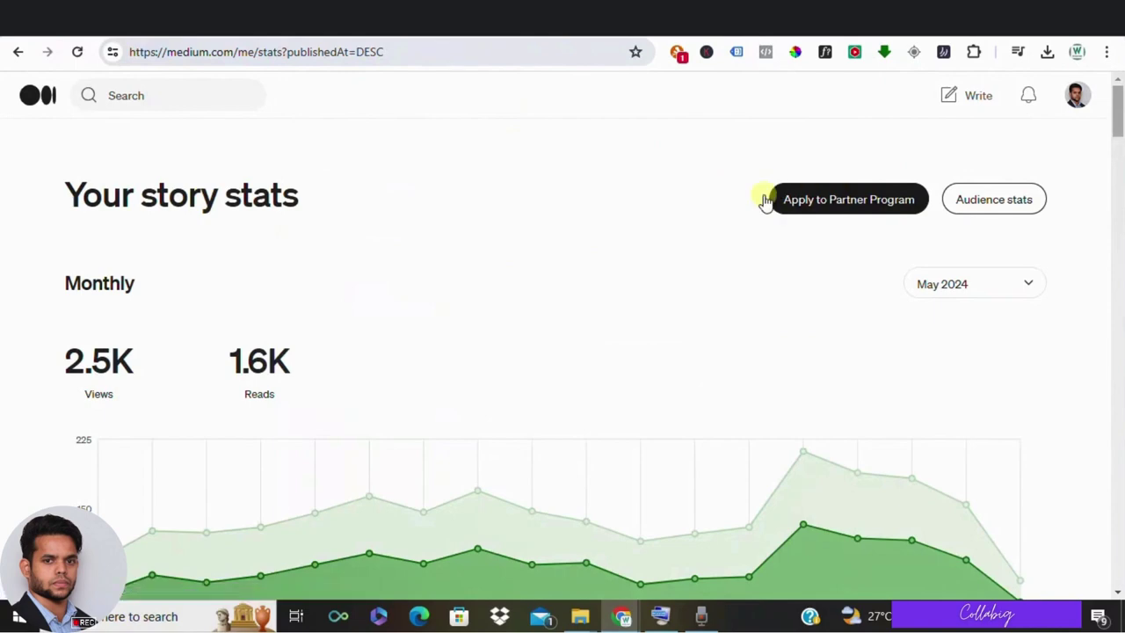
{"action": "scroll", "coordinate": [765, 202], "scroll_direction": "down", "scroll_amount": 1}
{"action": "scroll", "coordinate": [763, 211], "scroll_direction": "down", "scroll_amount": 1}
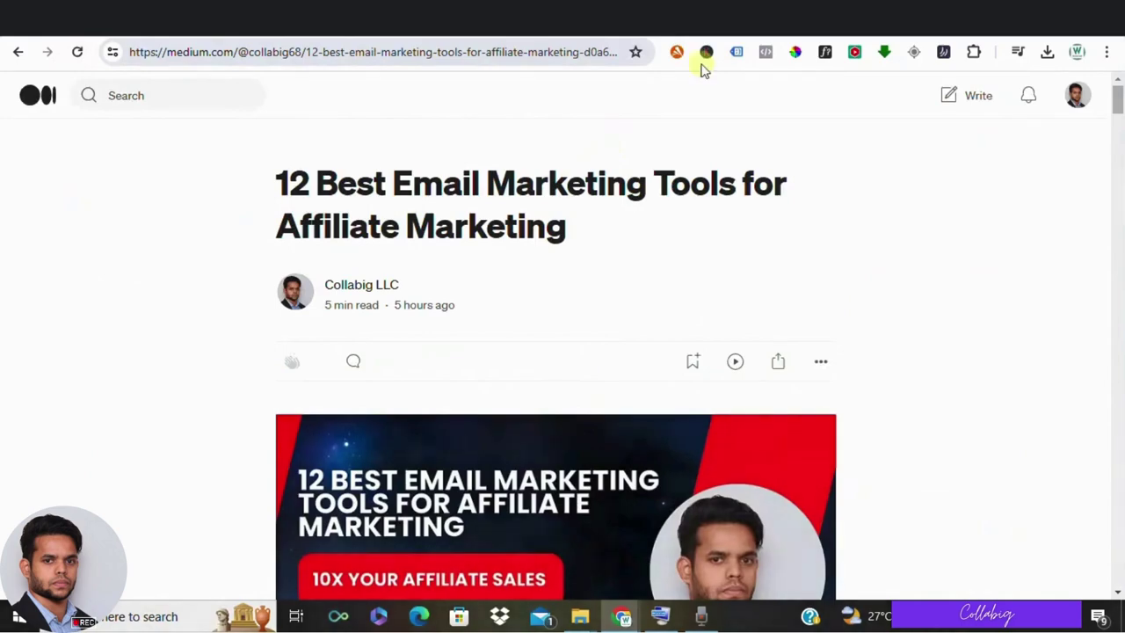
Step: Highlight the linked "From keyword research to content creation" toolkit sentence in the introduction of the published Medium article
{"action": "scroll", "coordinate": [428, 231], "scroll_direction": "down", "scroll_amount": 7}
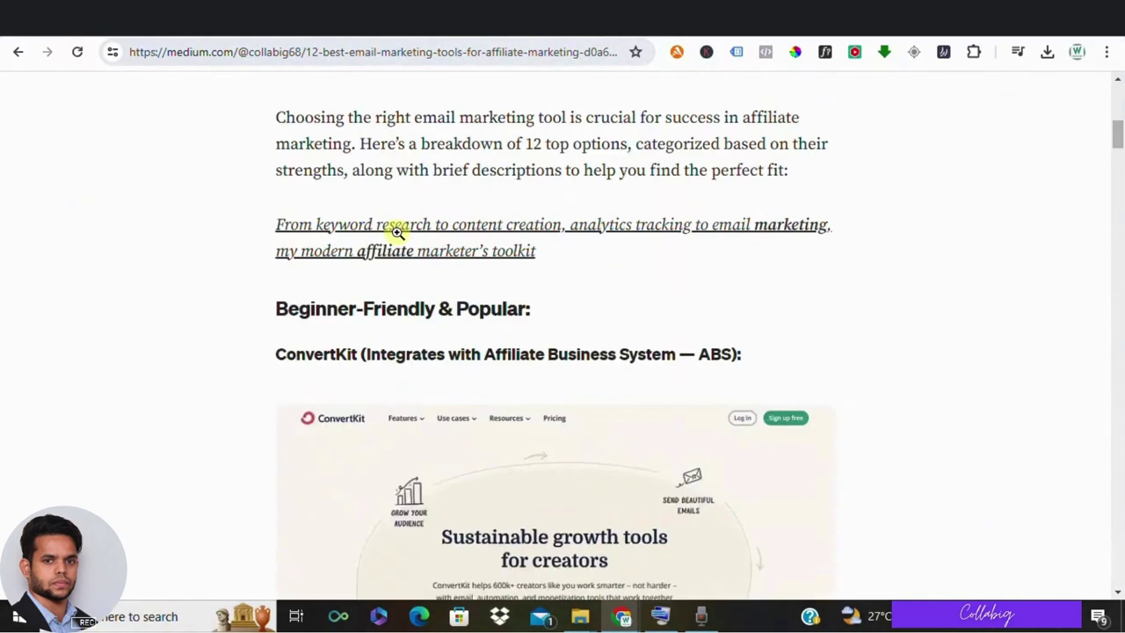
{"action": "left_click_drag", "start_coordinate": [246, 227], "coordinate": [649, 256]}
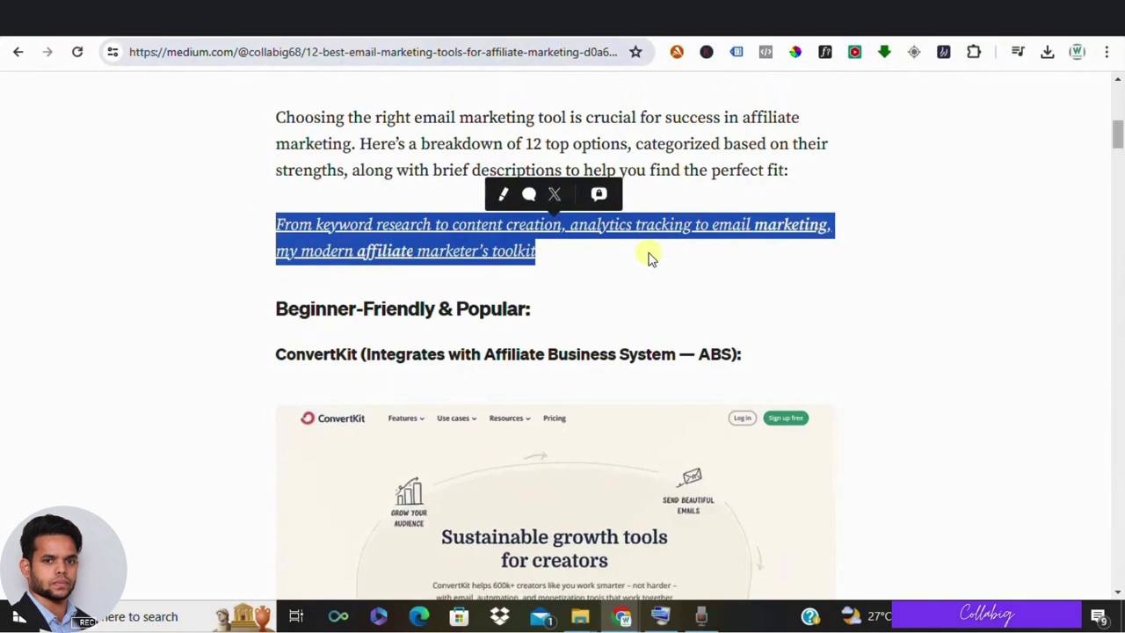
{"action": "scroll", "coordinate": [648, 256], "scroll_direction": "up", "scroll_amount": 7}
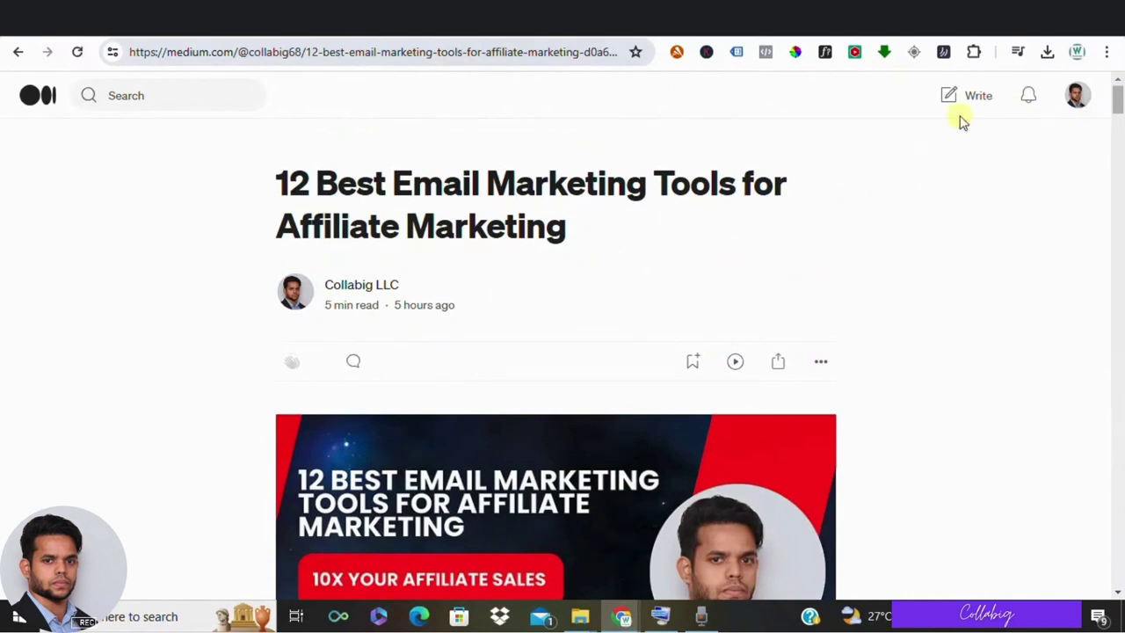
Step: Open the Medium story "12 Best Email Marketing Tools for Affiliate Marketing" for editing
{"action": "scroll", "coordinate": [26, 119], "scroll_direction": "down", "scroll_amount": 1}
{"action": "scroll", "coordinate": [975, 229], "scroll_direction": "up", "scroll_amount": 1}
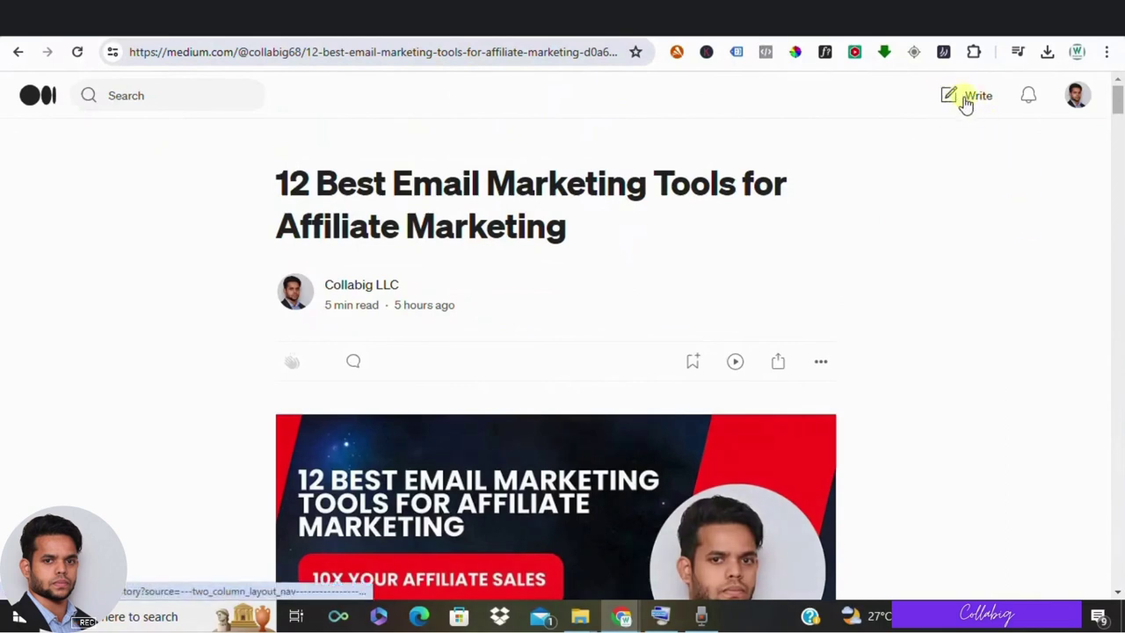
{"action": "left_click", "coordinate": [821, 365]}
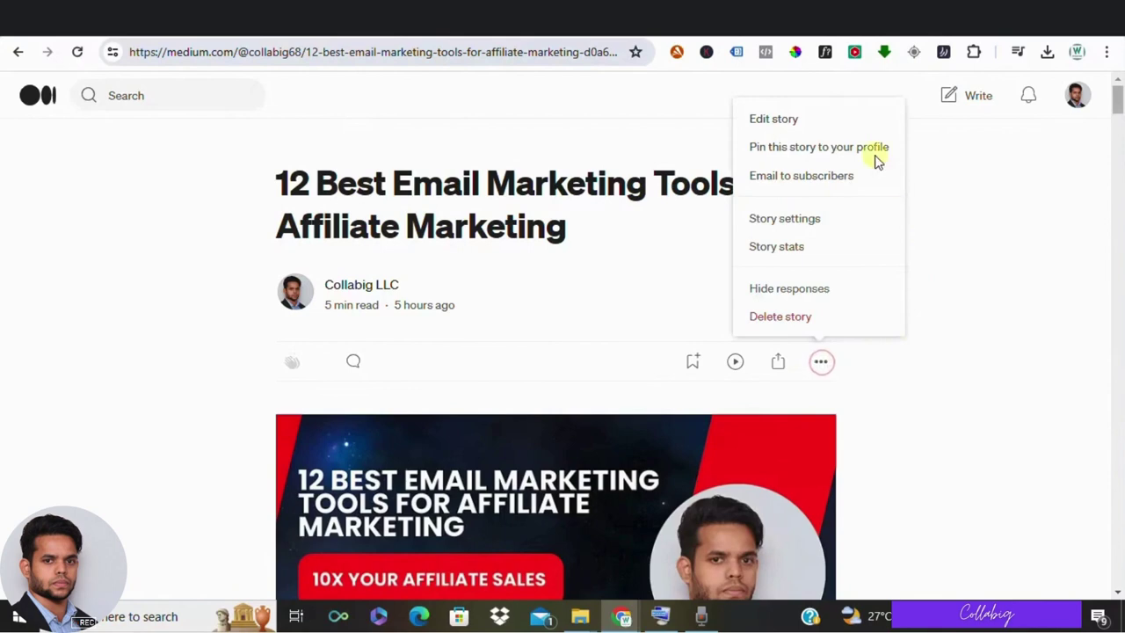
{"action": "left_click", "coordinate": [791, 112]}
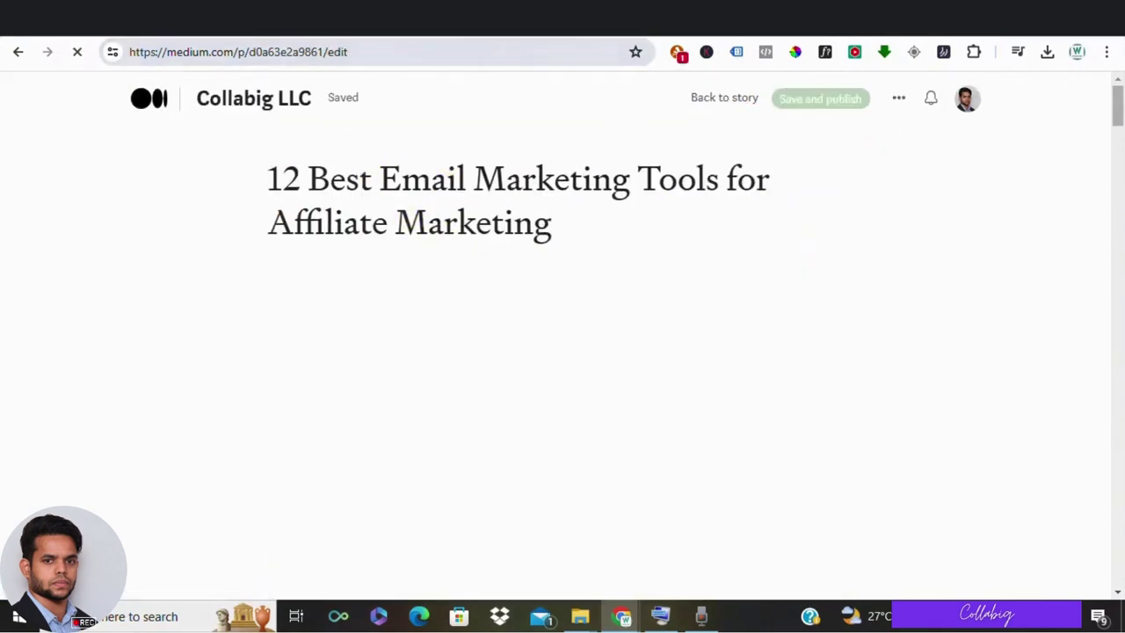
Step: Switch to the Google Docs draft, look over its illustrated opening section, and return to the Medium editor
{"action": "key", "text": "ctrl+Tab"}
{"action": "left_click_drag", "start_coordinate": [320, 246], "coordinate": [698, 326]}
{"action": "scroll", "coordinate": [631, 352], "scroll_direction": "down", "scroll_amount": 1}
{"action": "scroll", "coordinate": [527, 343], "scroll_direction": "down", "scroll_amount": 5}
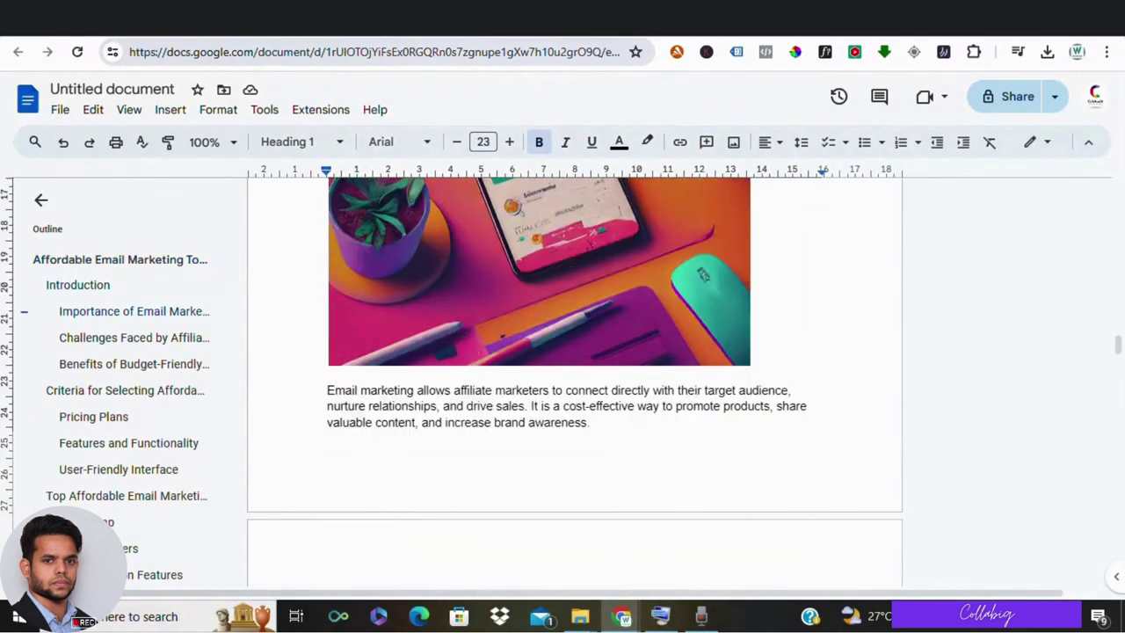
{"action": "left_click", "coordinate": [818, 19]}
Step: Review the story's embedded tool screenshots from ConvertKit to GetResponse and bring up the on-screen keyboard
{"action": "scroll", "coordinate": [346, 284], "scroll_direction": "down", "scroll_amount": 15}
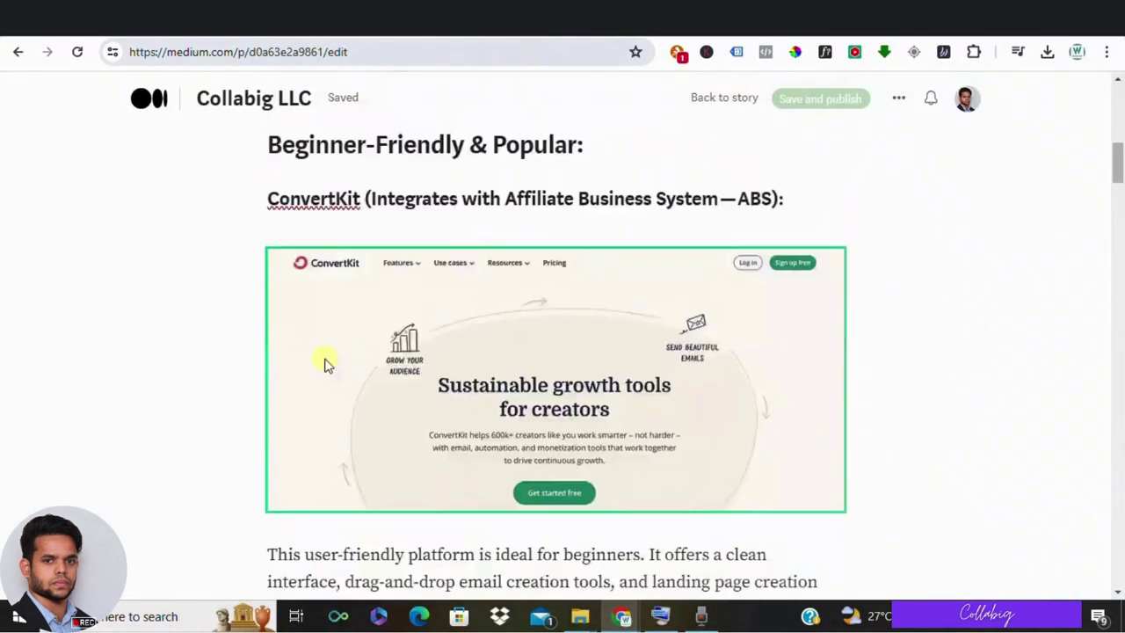
{"action": "scroll", "coordinate": [321, 363], "scroll_direction": "down", "scroll_amount": 15}
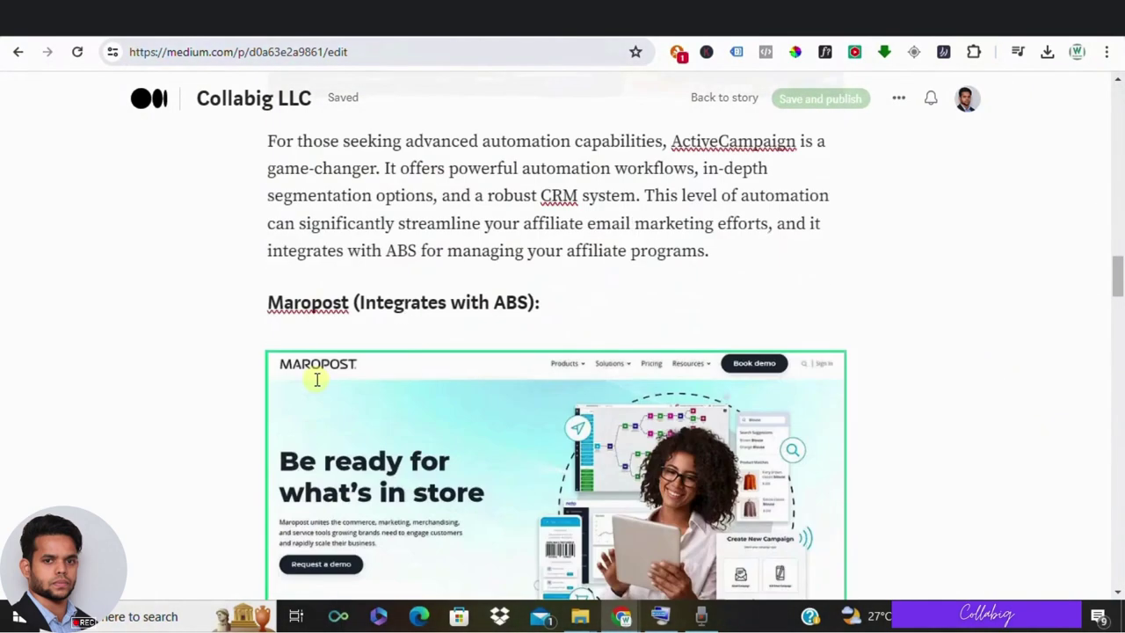
{"action": "scroll", "coordinate": [369, 335], "scroll_direction": "down", "scroll_amount": 7}
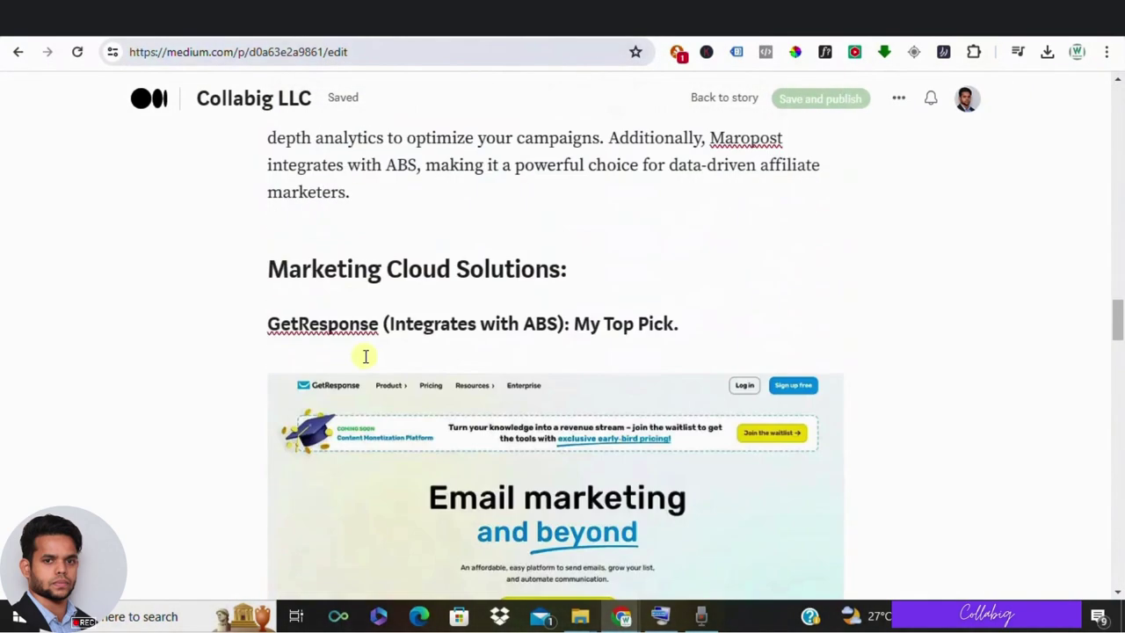
{"action": "left_click", "coordinate": [397, 201]}
{"action": "left_click", "coordinate": [660, 617]}
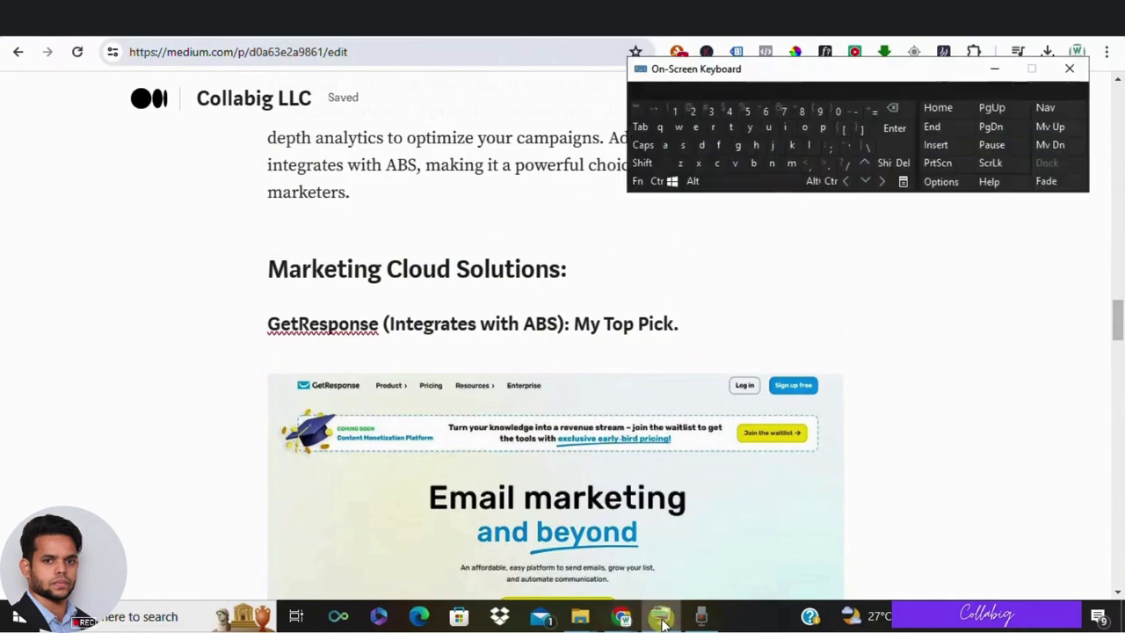
Step: Highlight the linked line "Master Affiliate Email Marketing Today. Read More.." near the end of the story
{"action": "scroll", "coordinate": [244, 389], "scroll_direction": "down", "scroll_amount": 10}
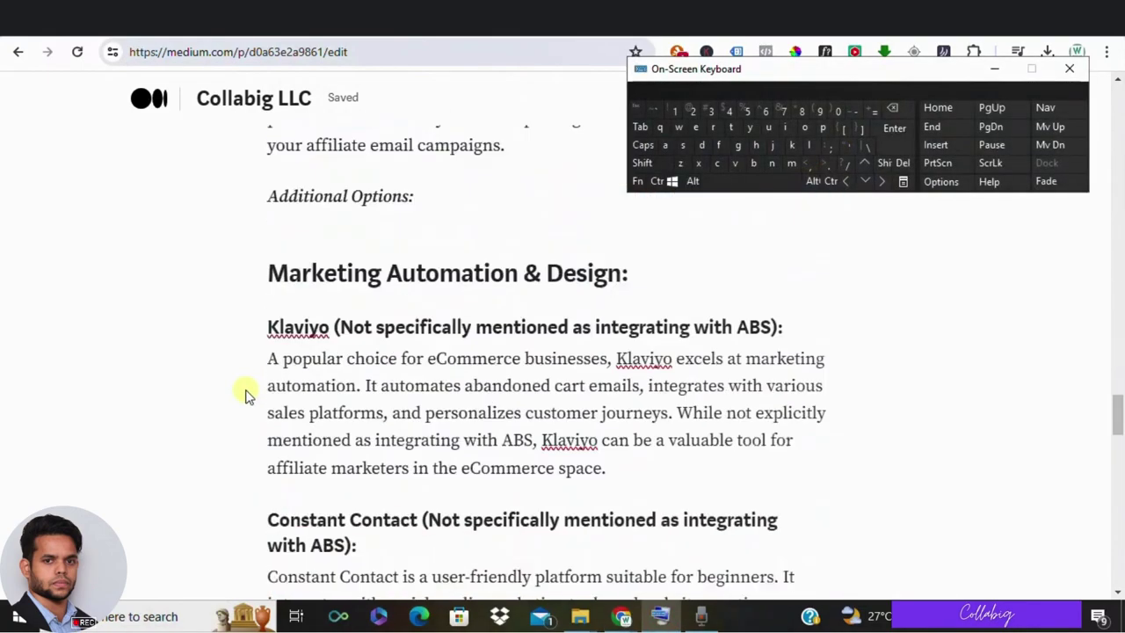
{"action": "scroll", "coordinate": [244, 394], "scroll_direction": "down", "scroll_amount": 15}
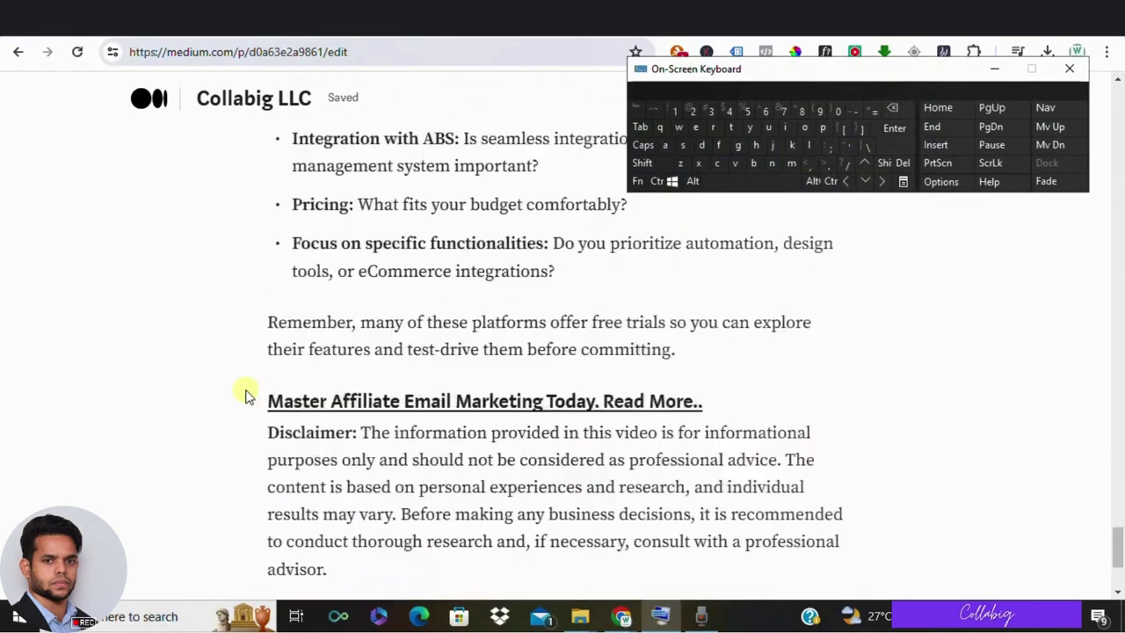
{"action": "scroll", "coordinate": [245, 396], "scroll_direction": "down", "scroll_amount": 2}
{"action": "left_click", "coordinate": [245, 396]}
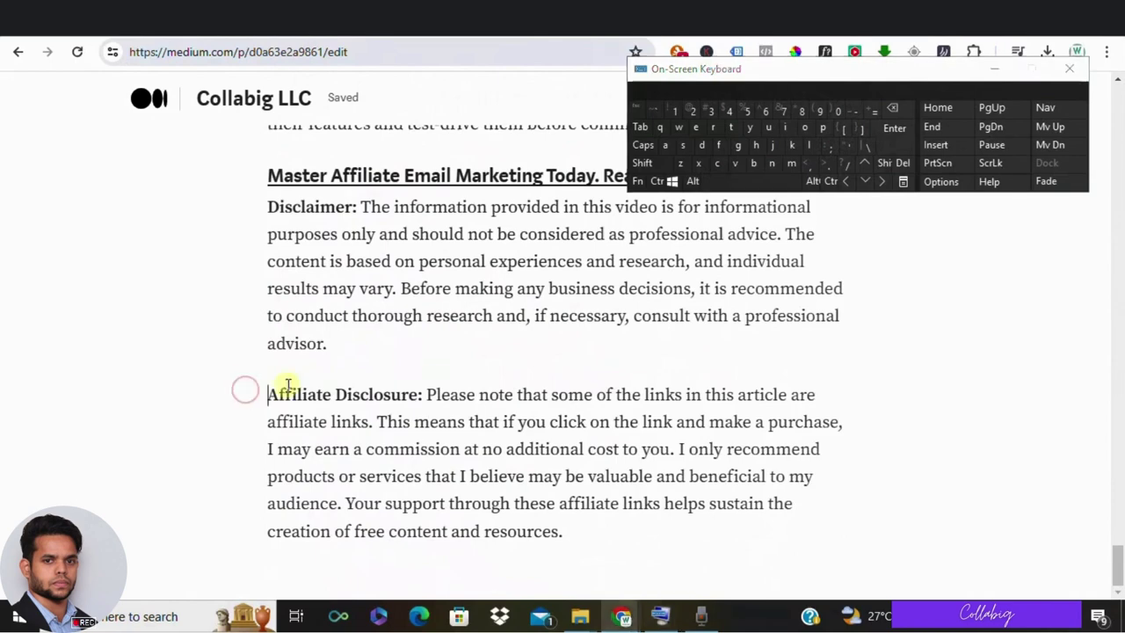
{"action": "key", "text": "Left"}
{"action": "scroll", "coordinate": [399, 337], "scroll_direction": "up", "scroll_amount": 2}
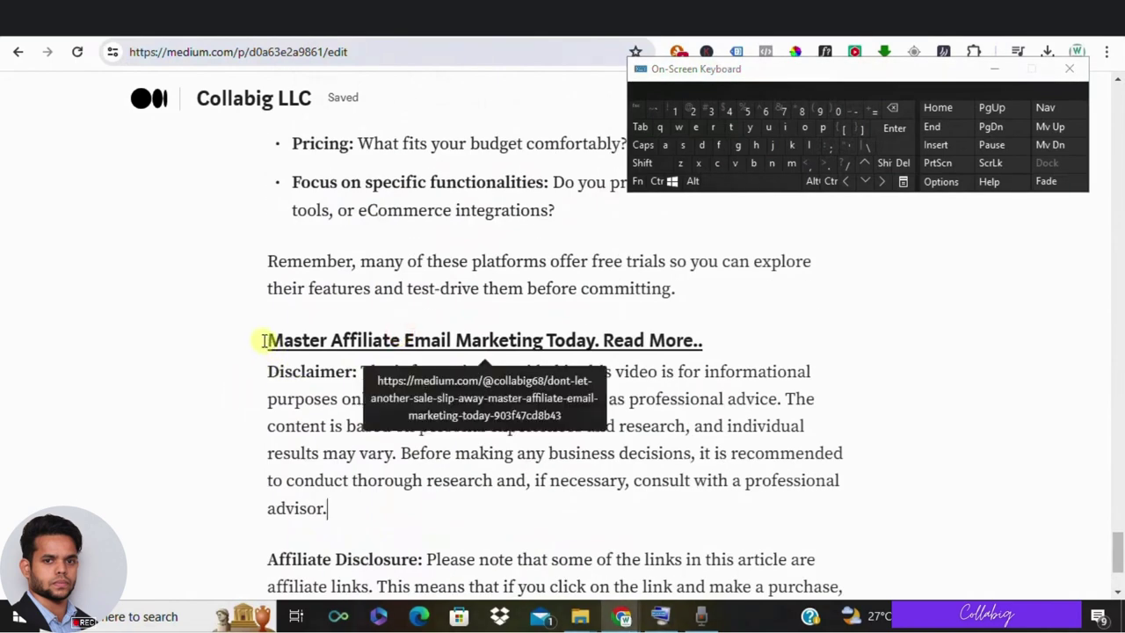
{"action": "left_click_drag", "start_coordinate": [264, 339], "coordinate": [757, 342]}
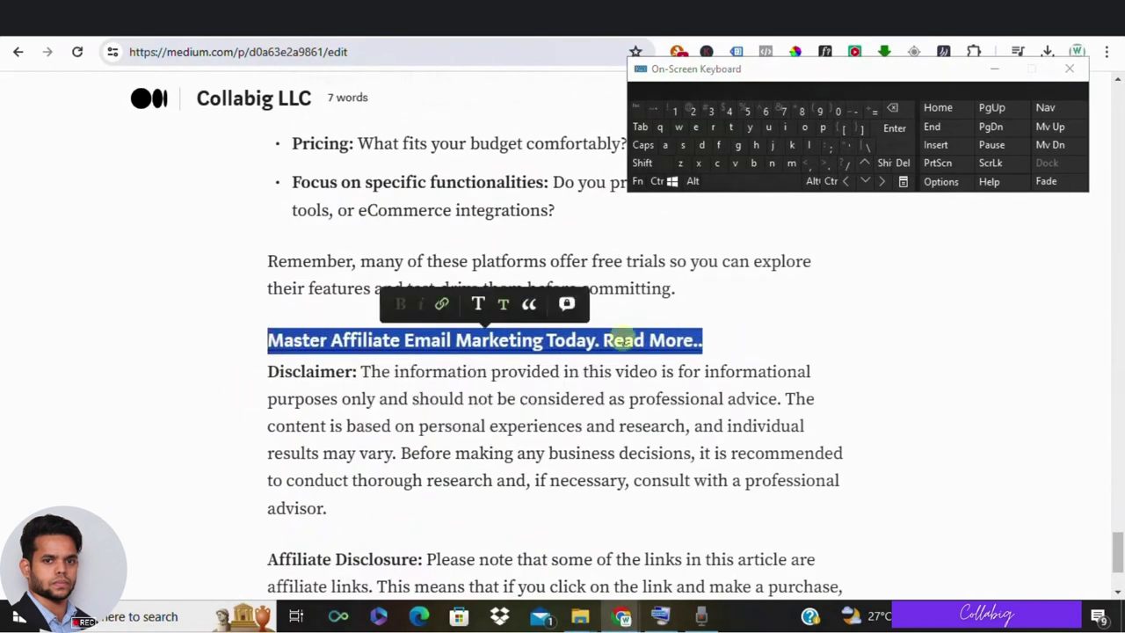
Step: Highlight the italic affiliate toolkit link above the "Full Marketing Suite" heading to show its target address
{"action": "scroll", "coordinate": [369, 389], "scroll_direction": "up", "scroll_amount": 5}
{"action": "scroll", "coordinate": [369, 390], "scroll_direction": "up", "scroll_amount": 5}
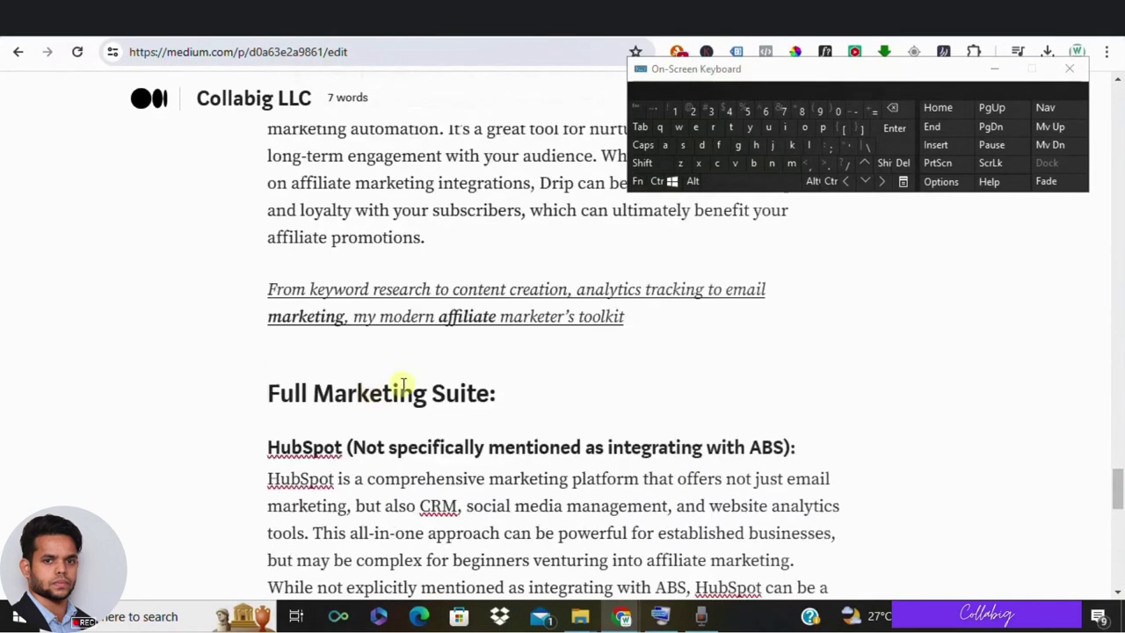
{"action": "left_click_drag", "start_coordinate": [655, 314], "coordinate": [269, 289]}
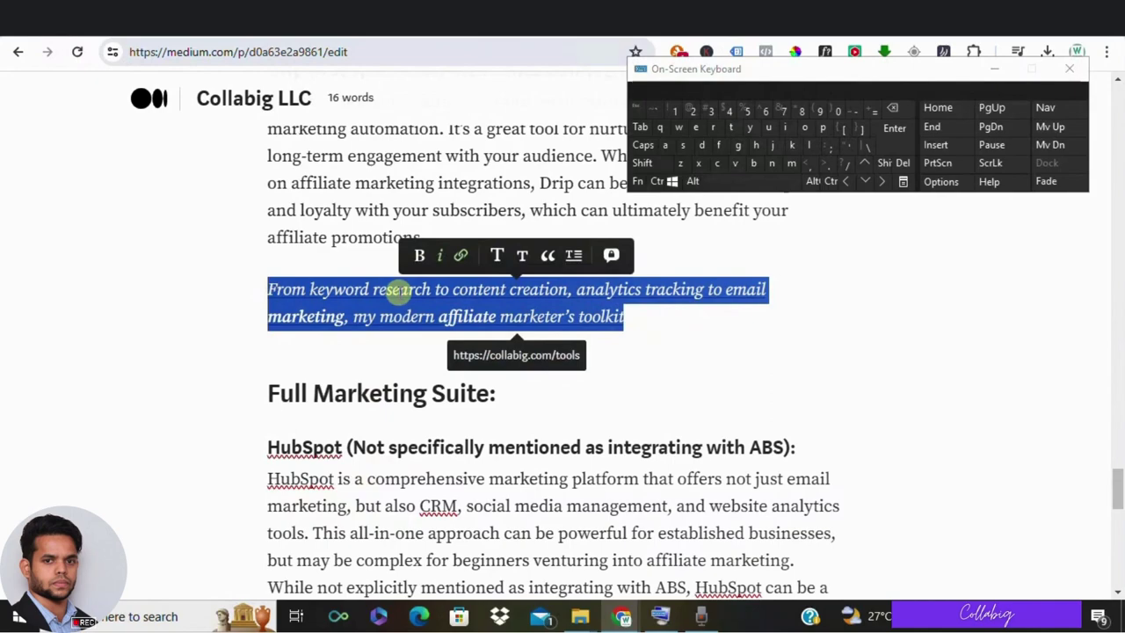
Step: Highlight and deselect the Disclaimer and Affiliate Disclosure paragraphs, and insert a line break at the start of the Disclaimer
{"action": "scroll", "coordinate": [382, 369], "scroll_direction": "down", "scroll_amount": 9}
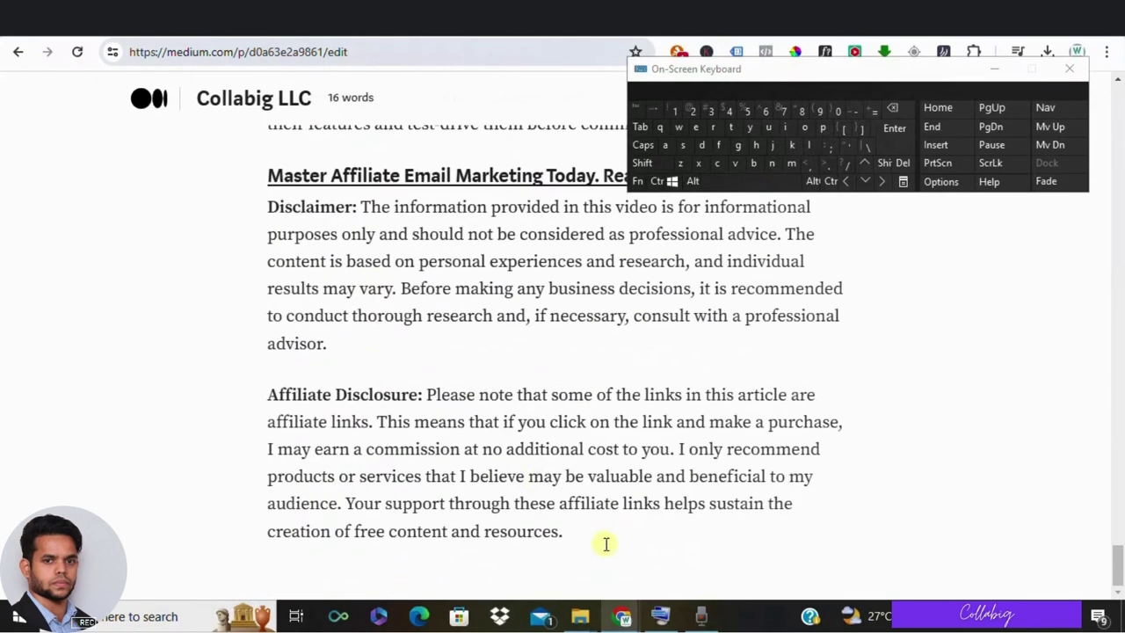
{"action": "left_click_drag", "start_coordinate": [584, 536], "coordinate": [224, 211]}
{"action": "left_click", "coordinate": [224, 211]}
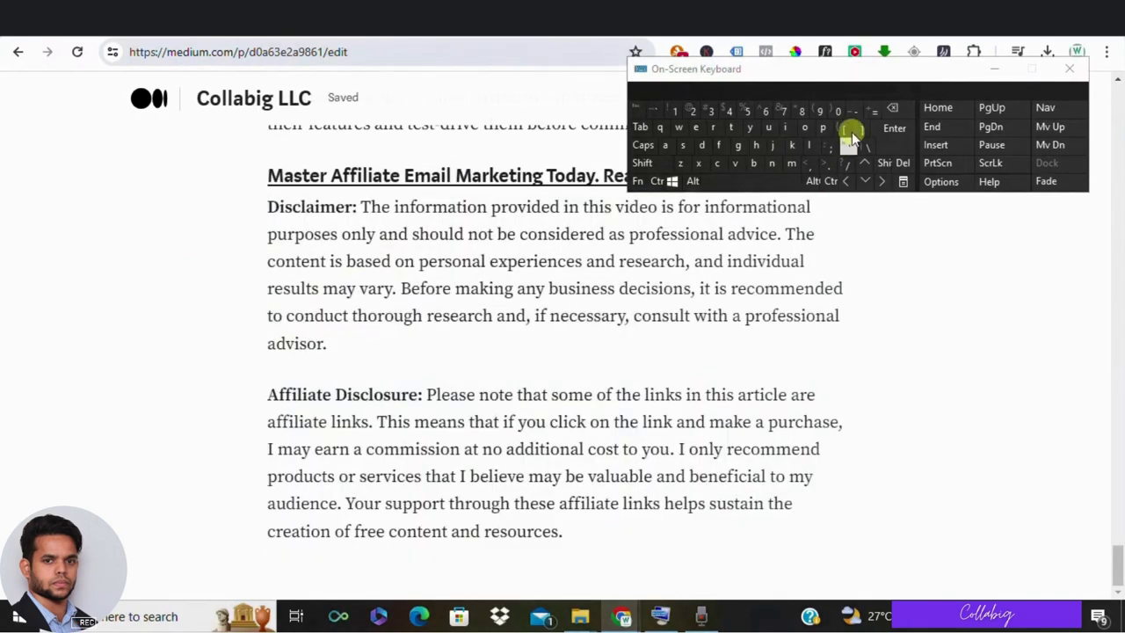
{"action": "left_click", "coordinate": [891, 128]}
Step: Hide the on-screen keyboard, and save and publish the edited story
{"action": "scroll", "coordinate": [658, 380], "scroll_direction": "up", "scroll_amount": 20}
{"action": "scroll", "coordinate": [658, 380], "scroll_direction": "up", "scroll_amount": 20}
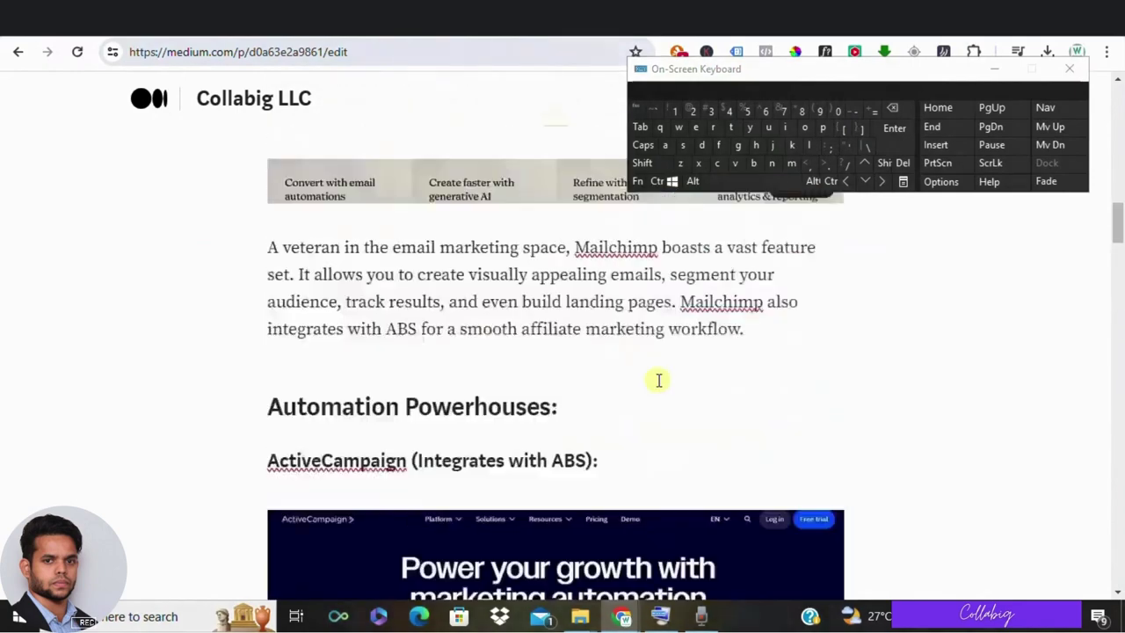
{"action": "left_click", "coordinate": [844, 264]}
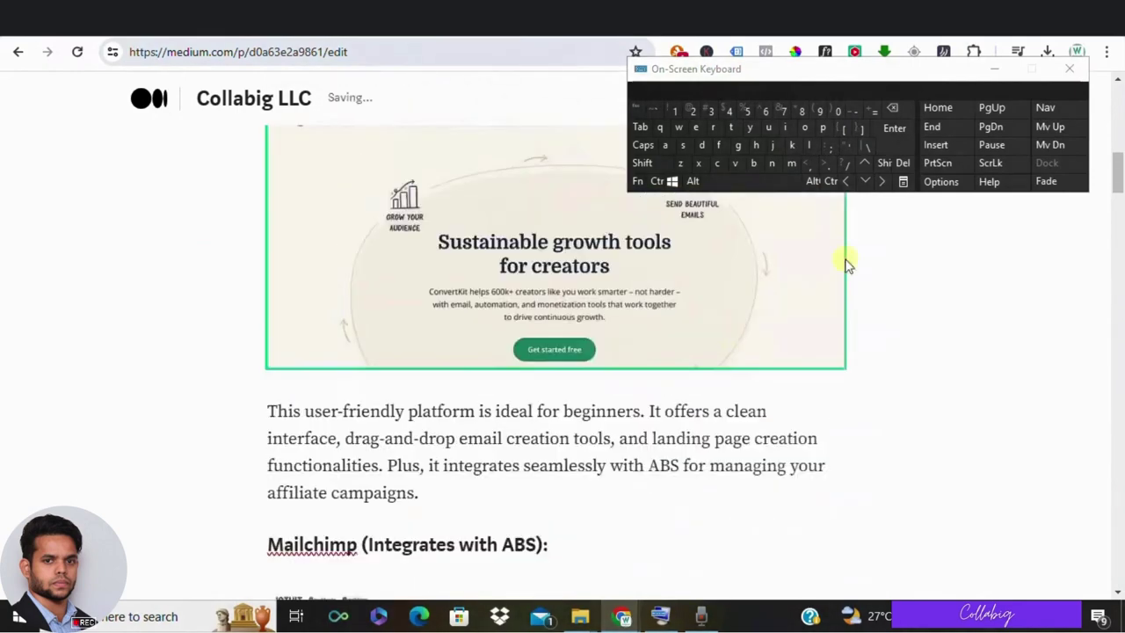
{"action": "left_click", "coordinate": [990, 70]}
{"action": "scroll", "coordinate": [779, 312], "scroll_direction": "up", "scroll_amount": 10}
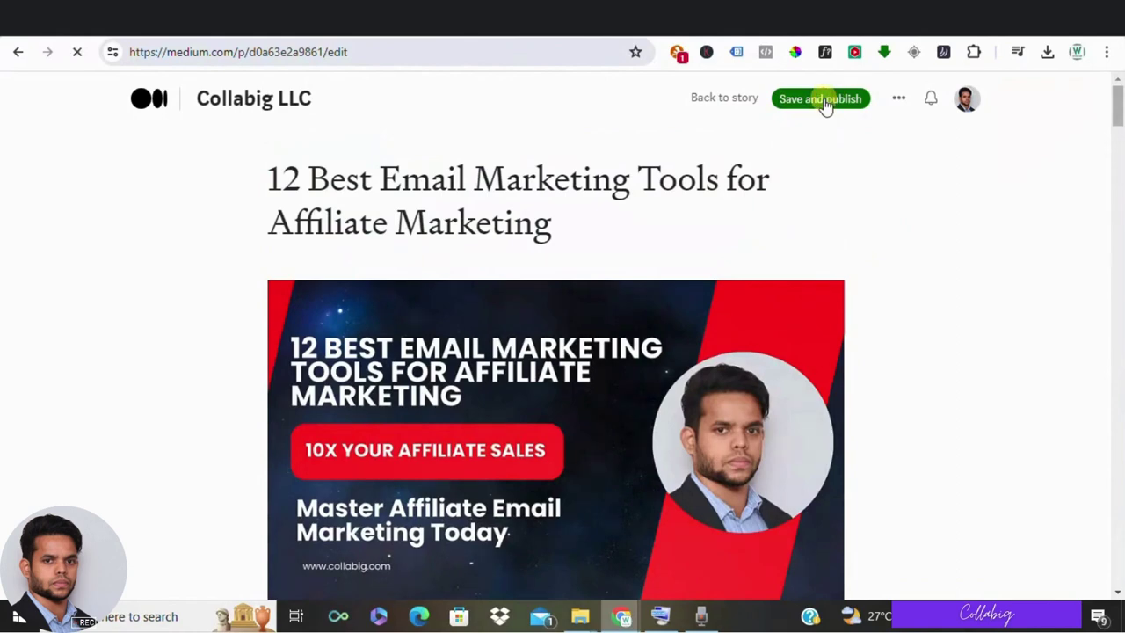
{"action": "left_click", "coordinate": [822, 99]}
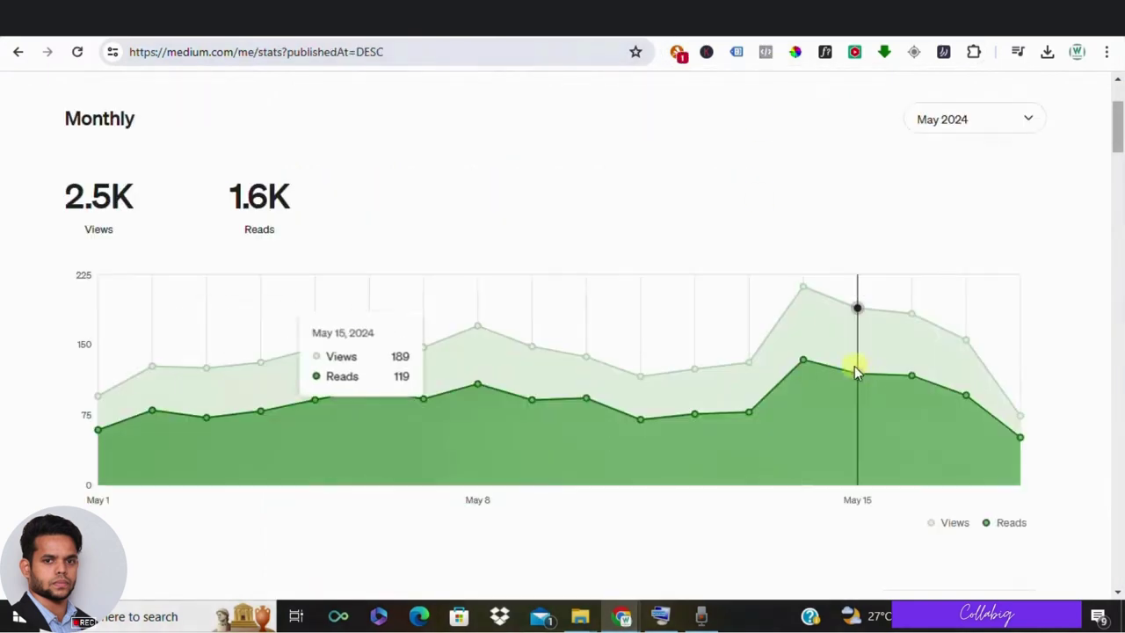
Step: Examine the daily views and reads on the May 2024 story stats chart
{"action": "scroll", "coordinate": [712, 405], "scroll_direction": "down", "scroll_amount": 3}
{"action": "scroll", "coordinate": [751, 395], "scroll_direction": "up", "scroll_amount": 4}
{"action": "mouse_move", "coordinate": [774, 396]}
{"action": "scroll", "coordinate": [774, 396], "scroll_direction": "down", "scroll_amount": 1}
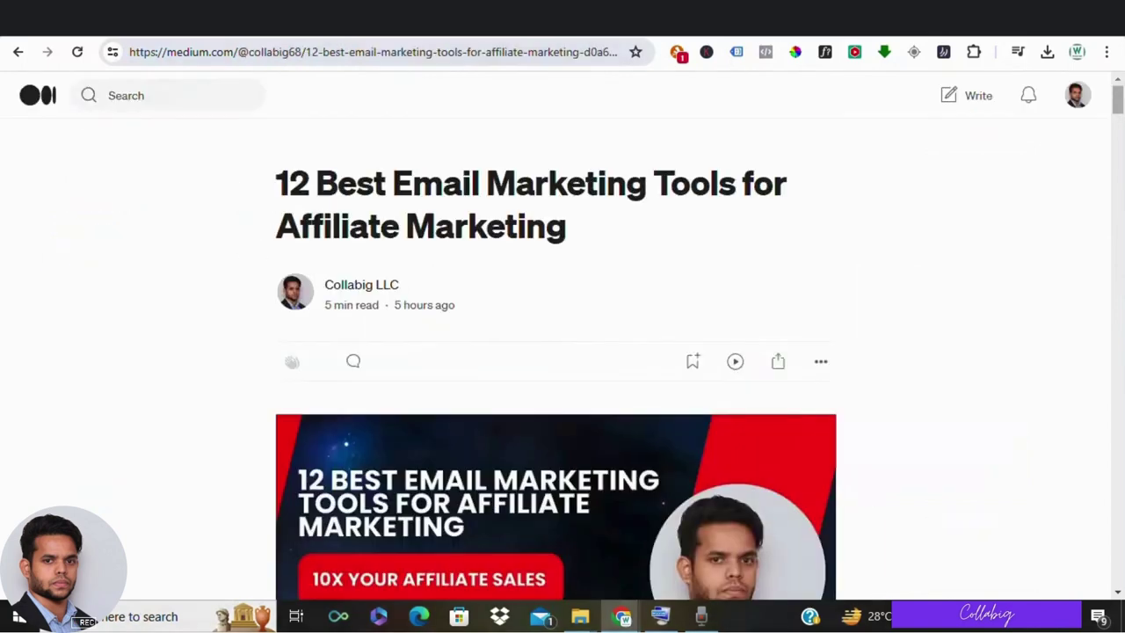
Step: Review the published article's tool sections and their screenshots down to GetResponse and return to its beginning
{"action": "scroll", "coordinate": [302, 236], "scroll_direction": "down", "scroll_amount": 10}
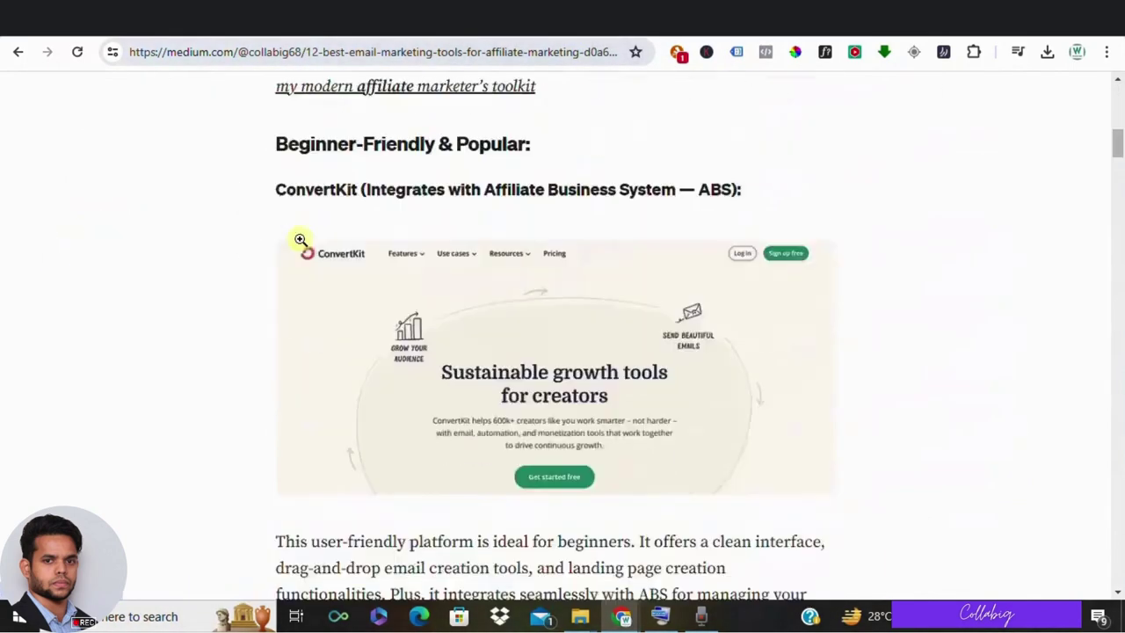
{"action": "scroll", "coordinate": [298, 240], "scroll_direction": "down", "scroll_amount": 10}
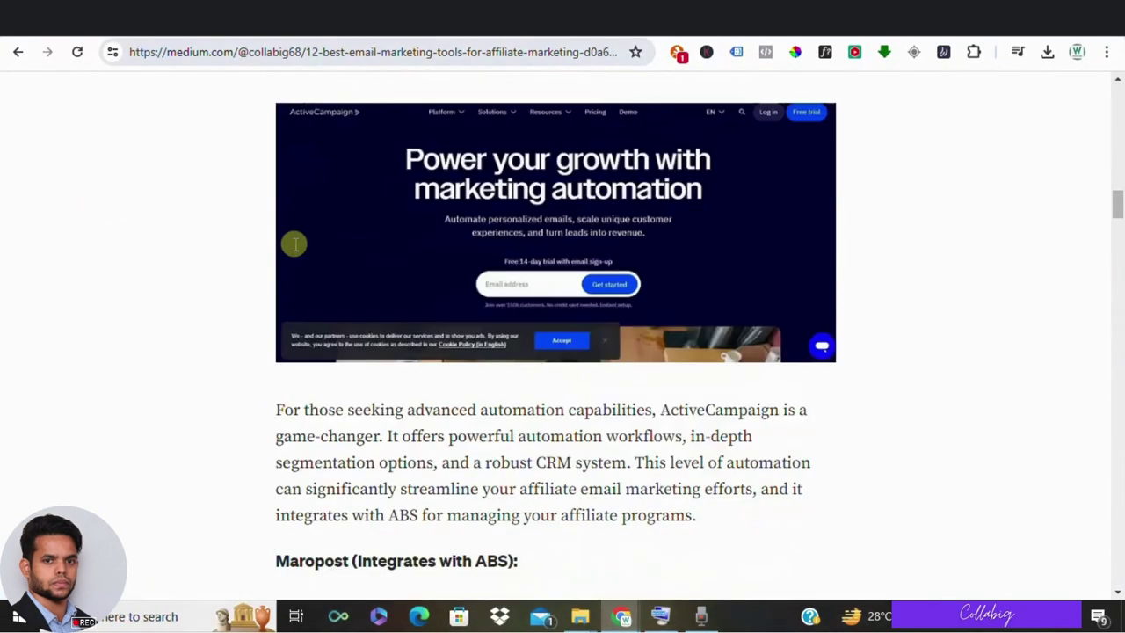
{"action": "scroll", "coordinate": [295, 244], "scroll_direction": "down", "scroll_amount": 10}
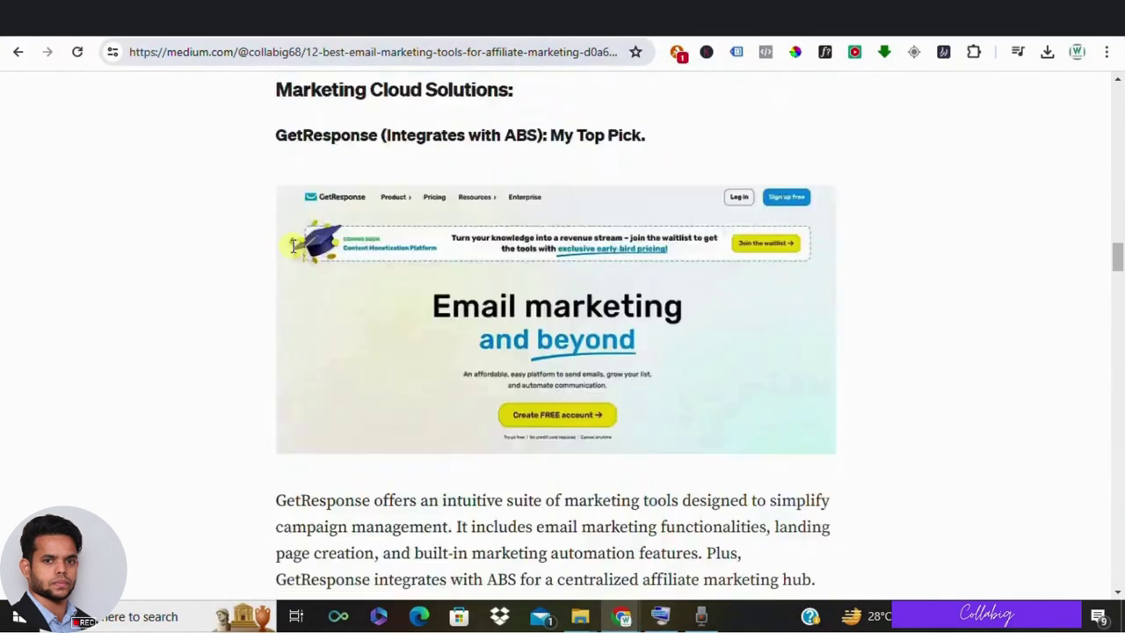
{"action": "scroll", "coordinate": [293, 246], "scroll_direction": "down", "scroll_amount": 5}
{"action": "scroll", "coordinate": [293, 246], "scroll_direction": "up", "scroll_amount": 10}
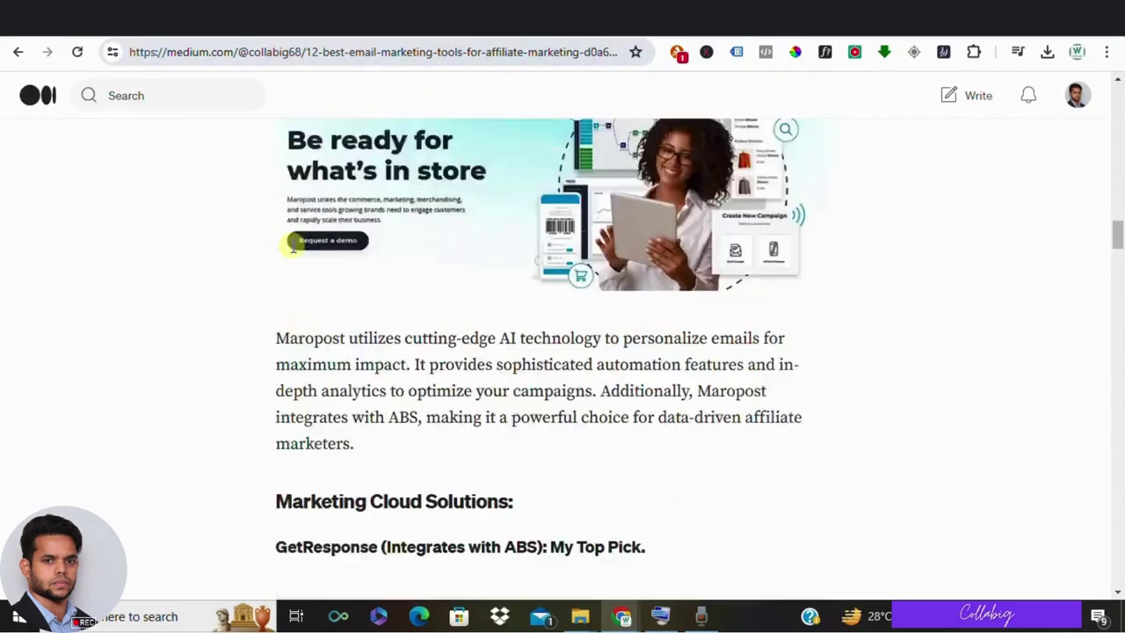
{"action": "scroll", "coordinate": [293, 247], "scroll_direction": "up", "scroll_amount": 20}
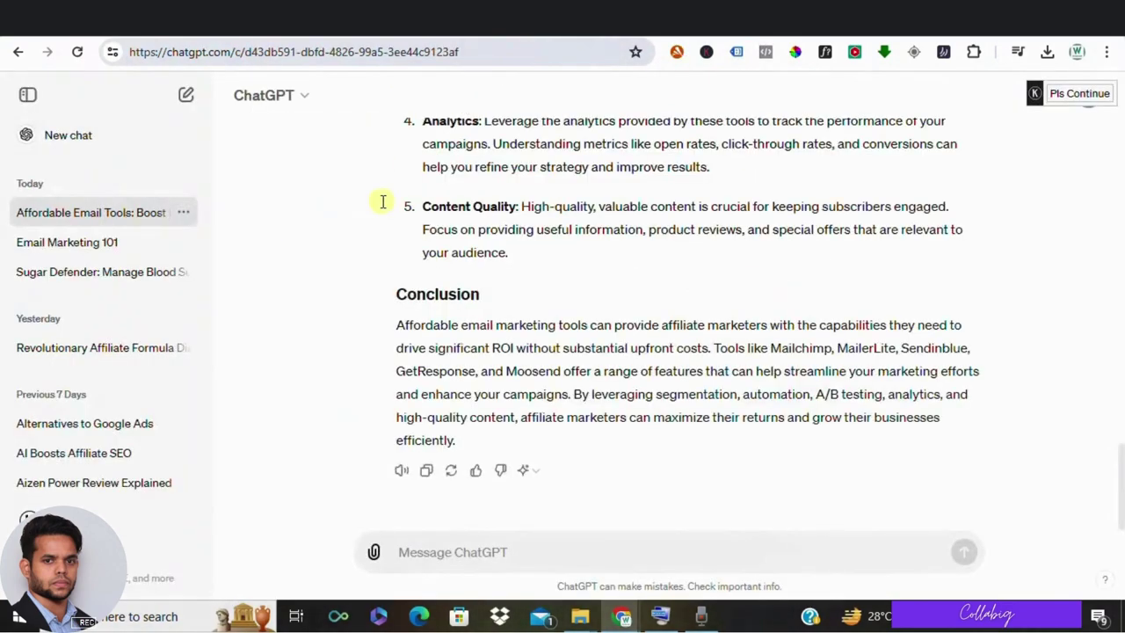
Step: Highlight the 800-word article prompt in the ChatGPT conversation on affordable email marketing tools and read through the generated article
{"action": "scroll", "coordinate": [393, 198], "scroll_direction": "up", "scroll_amount": 15}
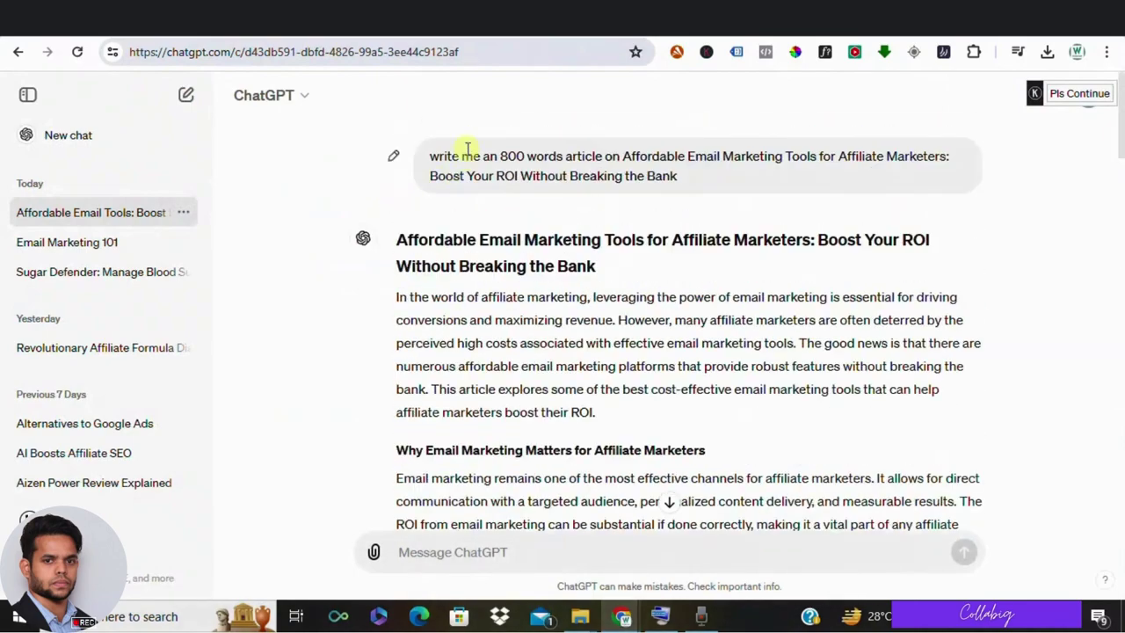
{"action": "left_click_drag", "start_coordinate": [754, 181], "coordinate": [421, 156]}
{"action": "left_click", "coordinate": [402, 156]}
{"action": "scroll", "coordinate": [475, 214], "scroll_direction": "down", "scroll_amount": 1}
{"action": "scroll", "coordinate": [475, 214], "scroll_direction": "down", "scroll_amount": 15}
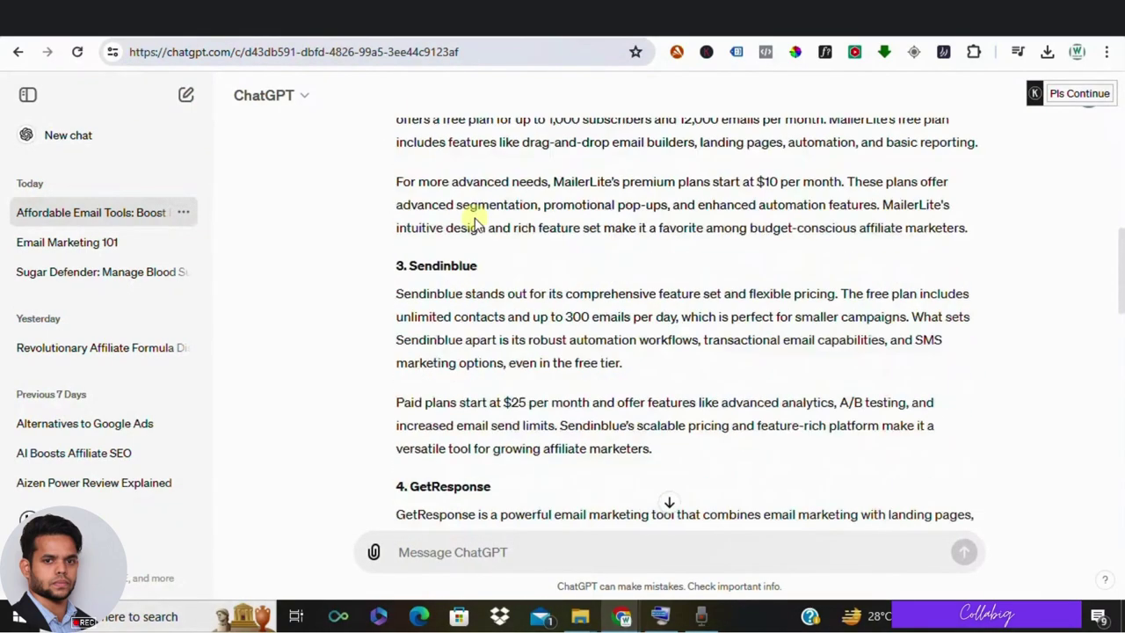
{"action": "scroll", "coordinate": [472, 224], "scroll_direction": "down", "scroll_amount": 12}
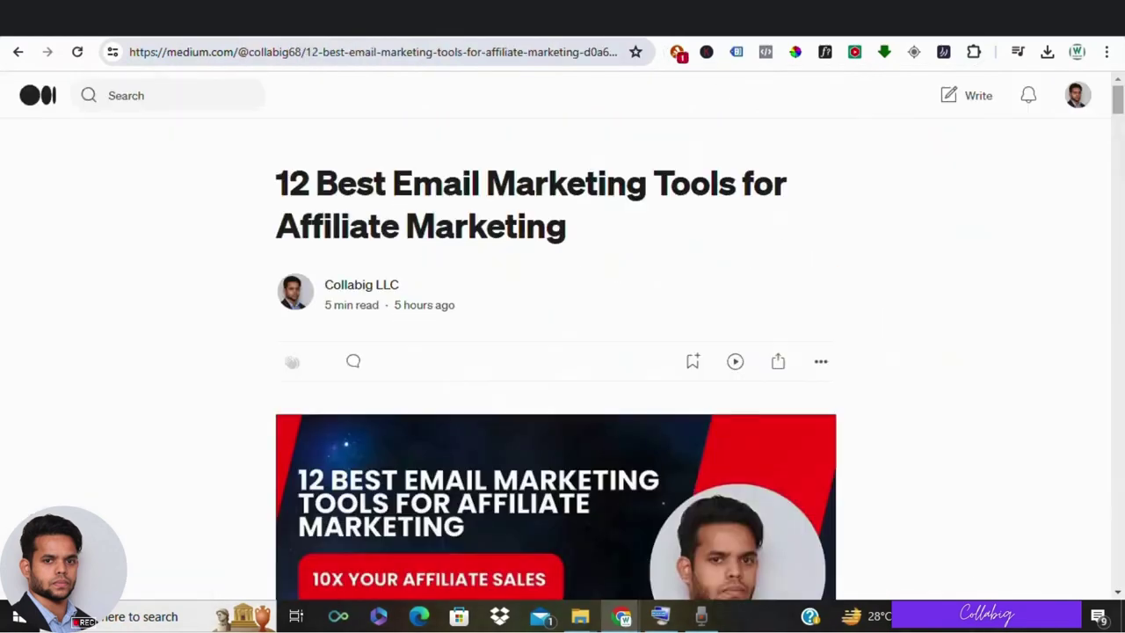
Step: Review the published Medium article from its cover image through the tool sections to the "Choosing the Right Tool" section
{"action": "scroll", "coordinate": [528, 211], "scroll_direction": "down", "scroll_amount": 15}
{"action": "scroll", "coordinate": [528, 211], "scroll_direction": "down", "scroll_amount": 15}
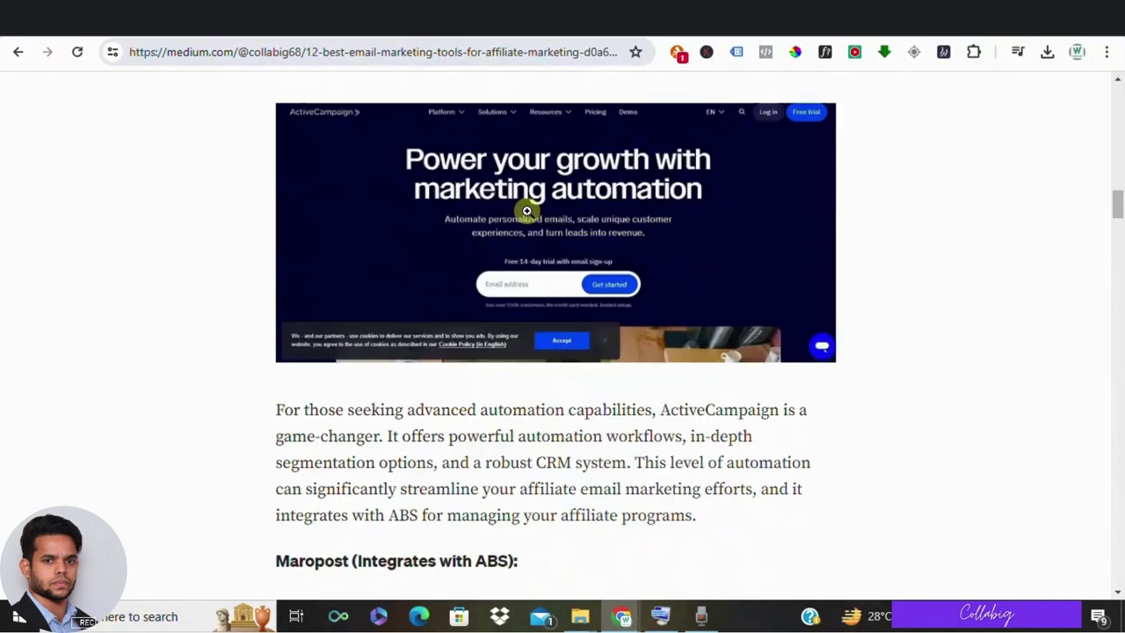
{"action": "scroll", "coordinate": [527, 211], "scroll_direction": "down", "scroll_amount": 15}
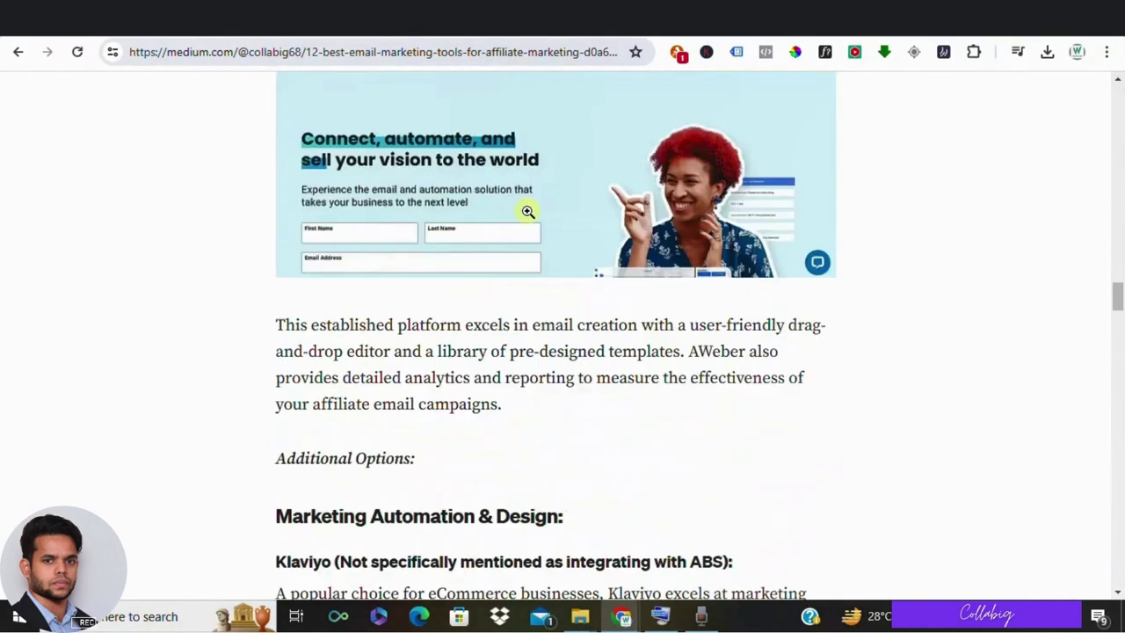
{"action": "scroll", "coordinate": [527, 211], "scroll_direction": "down", "scroll_amount": 6}
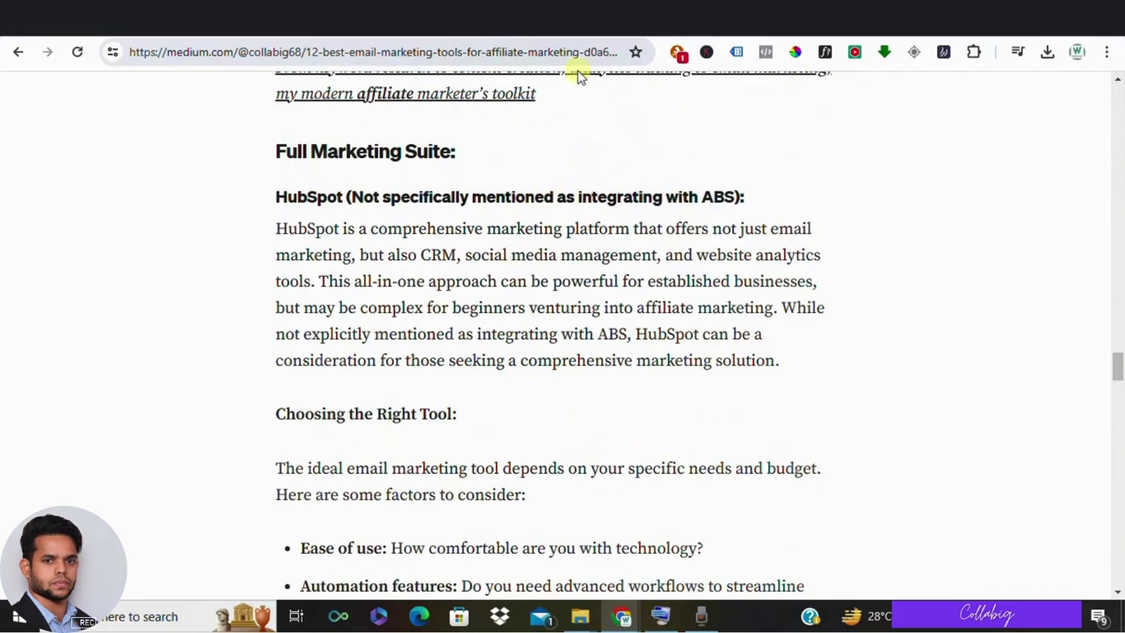
Step: Switch to the ChatGPT conversation and highlight the opening of the generated article on affordable email marketing tools
{"action": "key", "text": "ctrl+Tab"}
{"action": "scroll", "coordinate": [496, 254], "scroll_direction": "up", "scroll_amount": 15}
{"action": "scroll", "coordinate": [498, 265], "scroll_direction": "up", "scroll_amount": 3}
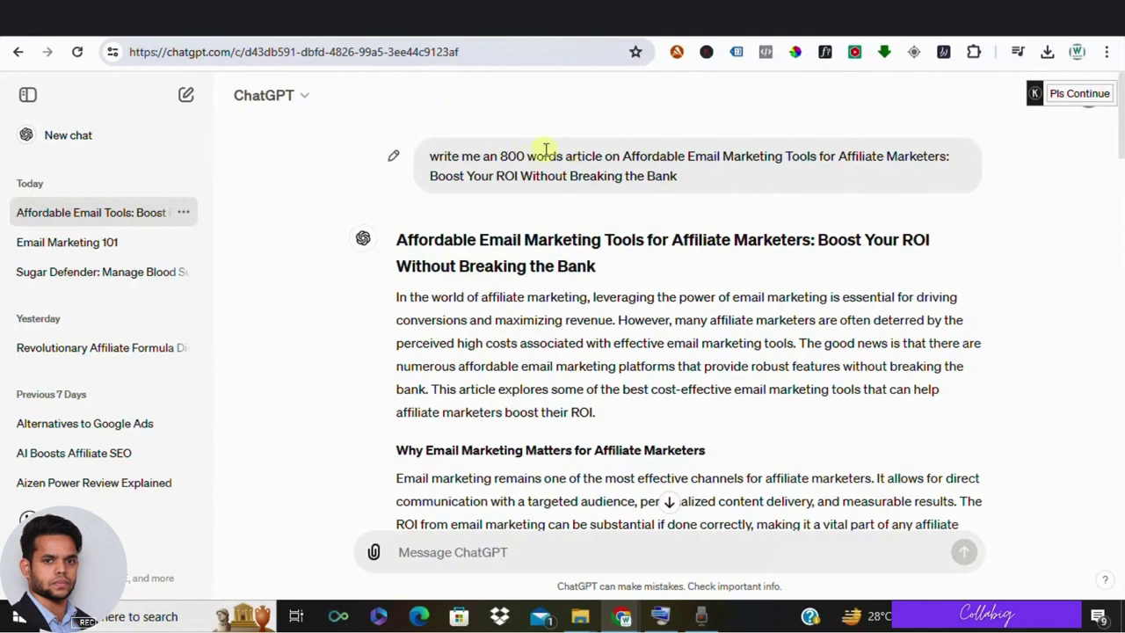
{"action": "left_click_drag", "start_coordinate": [398, 239], "coordinate": [919, 533]}
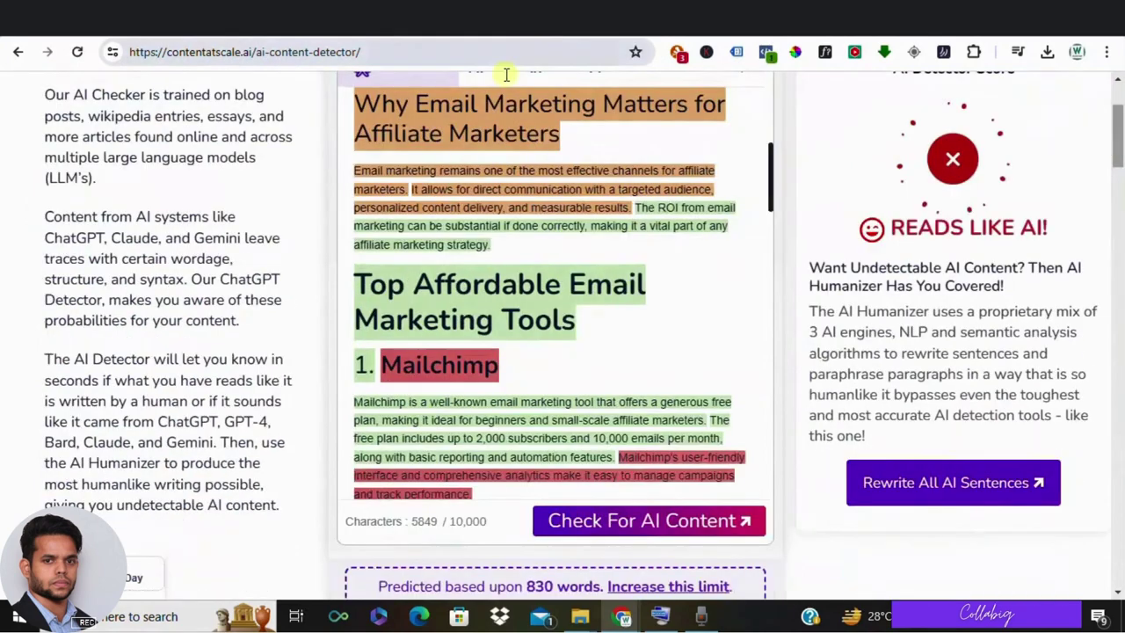
Step: Examine the Content at Scale AI detector result for the ChatGPT article, highlighting the verdict and reading the marked sentences through the conclusion
{"action": "scroll", "coordinate": [492, 175], "scroll_direction": "up", "scroll_amount": 6}
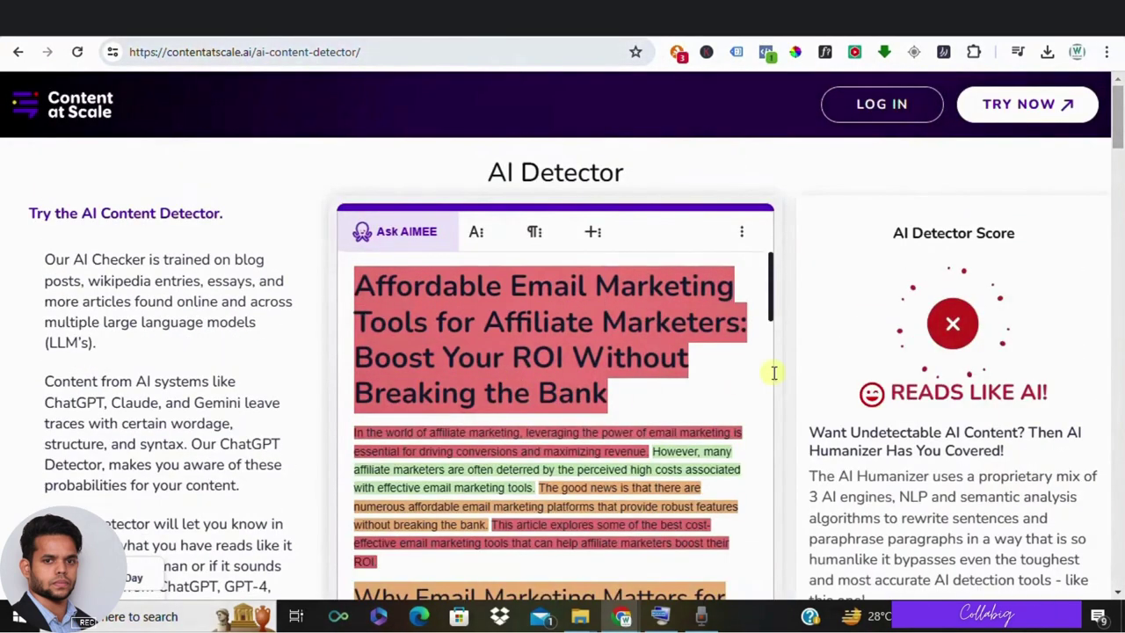
{"action": "scroll", "coordinate": [906, 329], "scroll_direction": "down", "scroll_amount": 1}
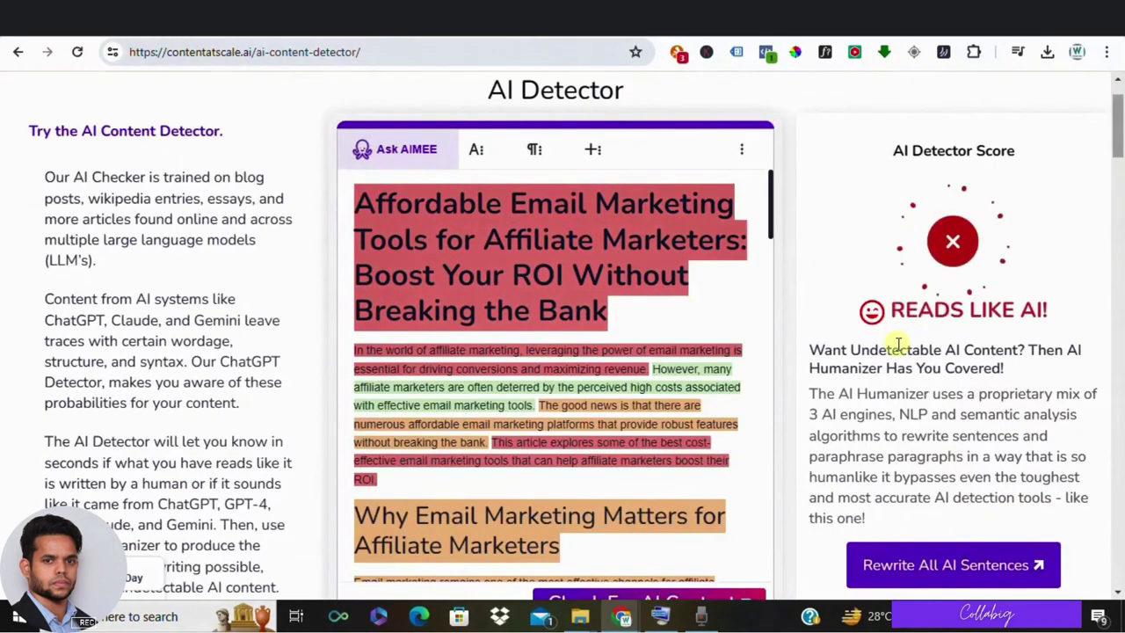
{"action": "left_click_drag", "start_coordinate": [892, 309], "coordinate": [1087, 323]}
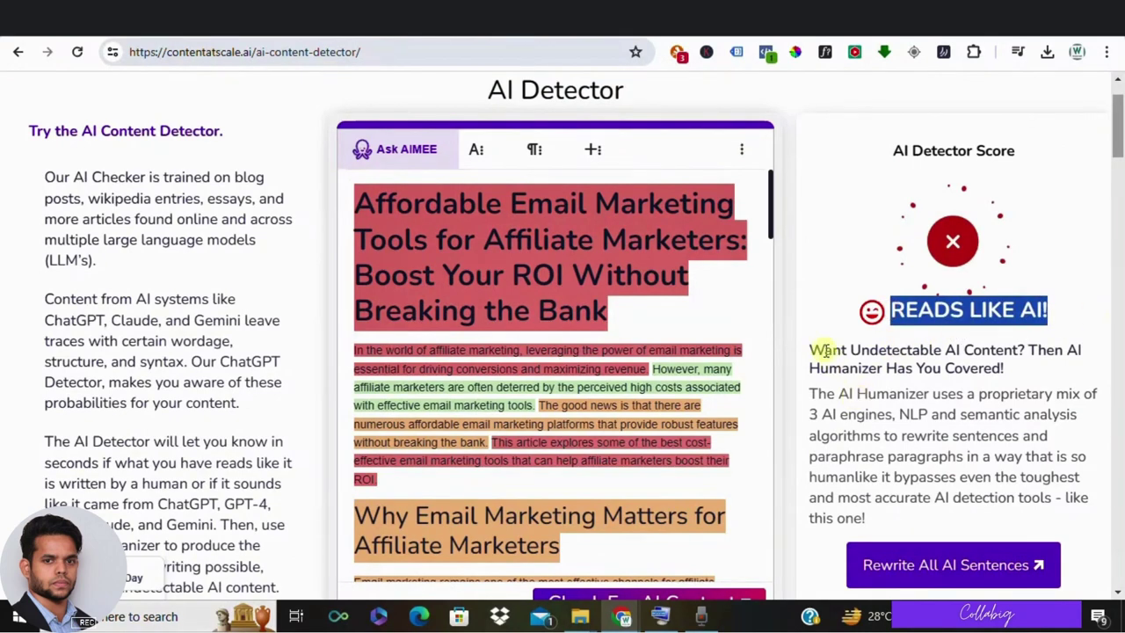
{"action": "scroll", "coordinate": [596, 372], "scroll_direction": "down", "scroll_amount": 15}
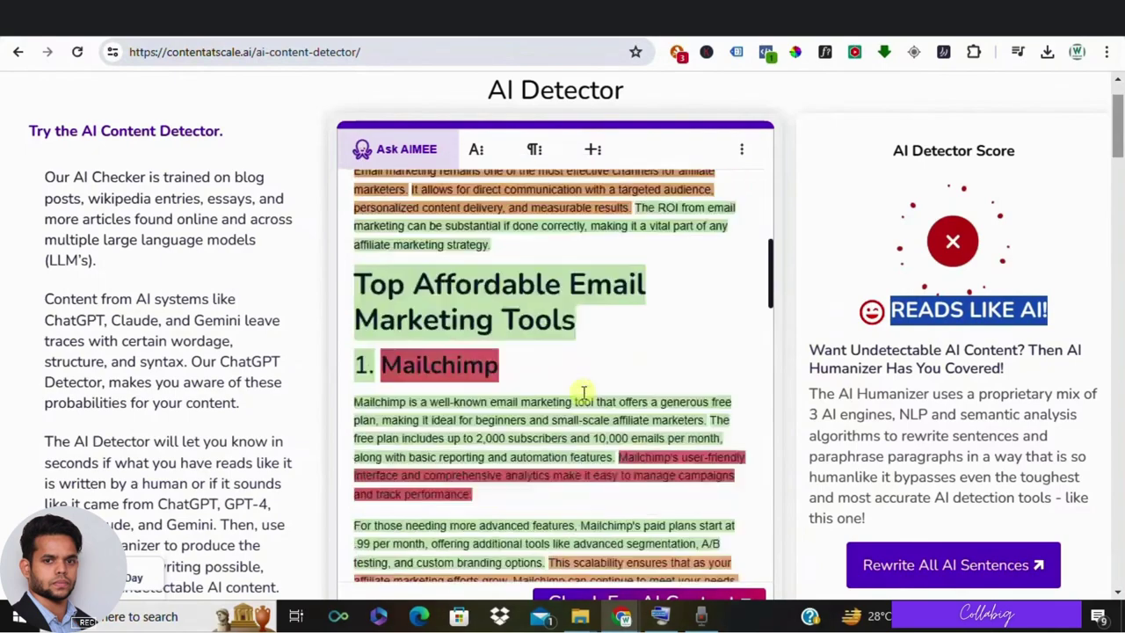
{"action": "scroll", "coordinate": [570, 396], "scroll_direction": "down", "scroll_amount": 15}
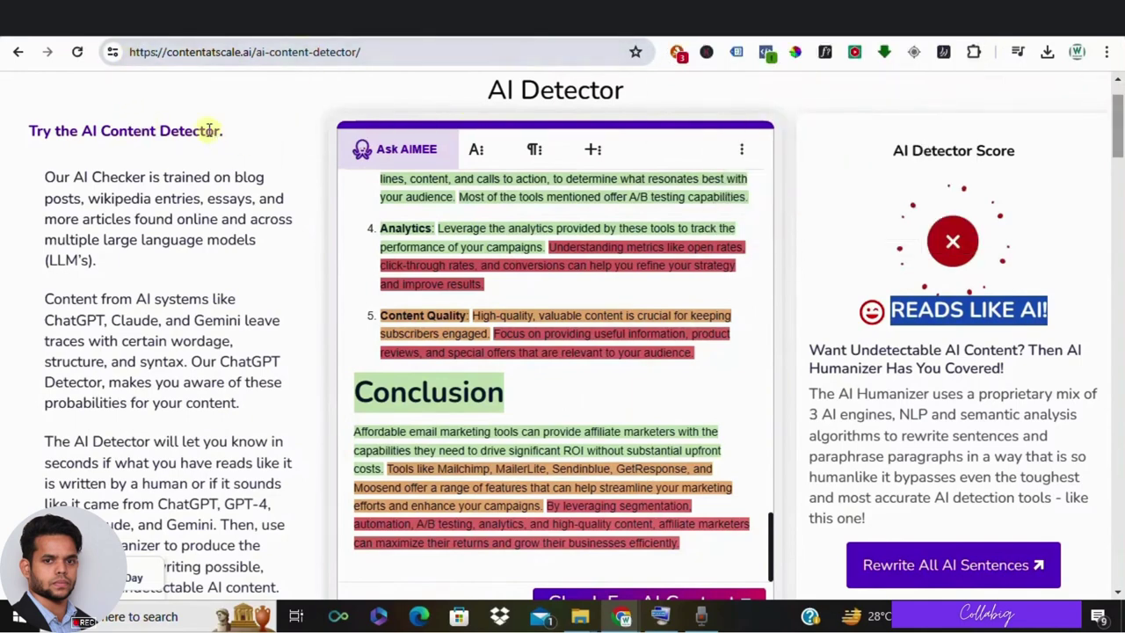
Step: Switch to the Google Docs draft of the affordable email marketing article and view its title and introduction
{"action": "left_click", "coordinate": [497, 17]}
{"action": "scroll", "coordinate": [457, 326], "scroll_direction": "up", "scroll_amount": 10}
{"action": "scroll", "coordinate": [443, 337], "scroll_direction": "down", "scroll_amount": 2}
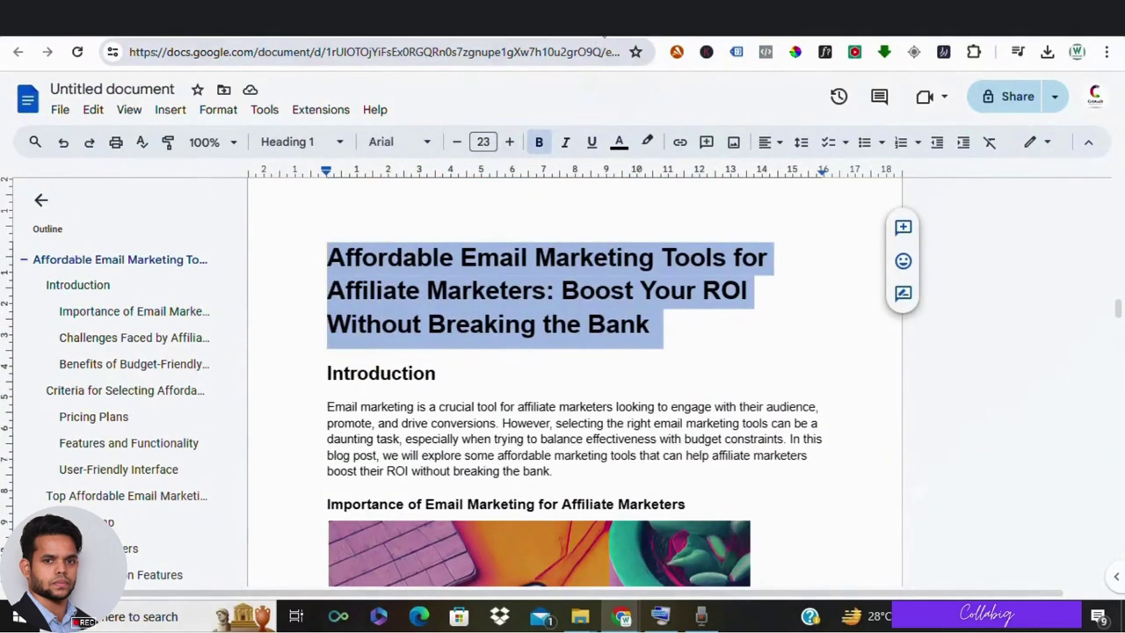
Step: Examine the AI detector score for the Google Docs article, highlighting the AI Humanizer heading and the verdict
{"action": "left_click", "coordinate": [605, 19]}
{"action": "scroll", "coordinate": [598, 316], "scroll_direction": "up", "scroll_amount": 3}
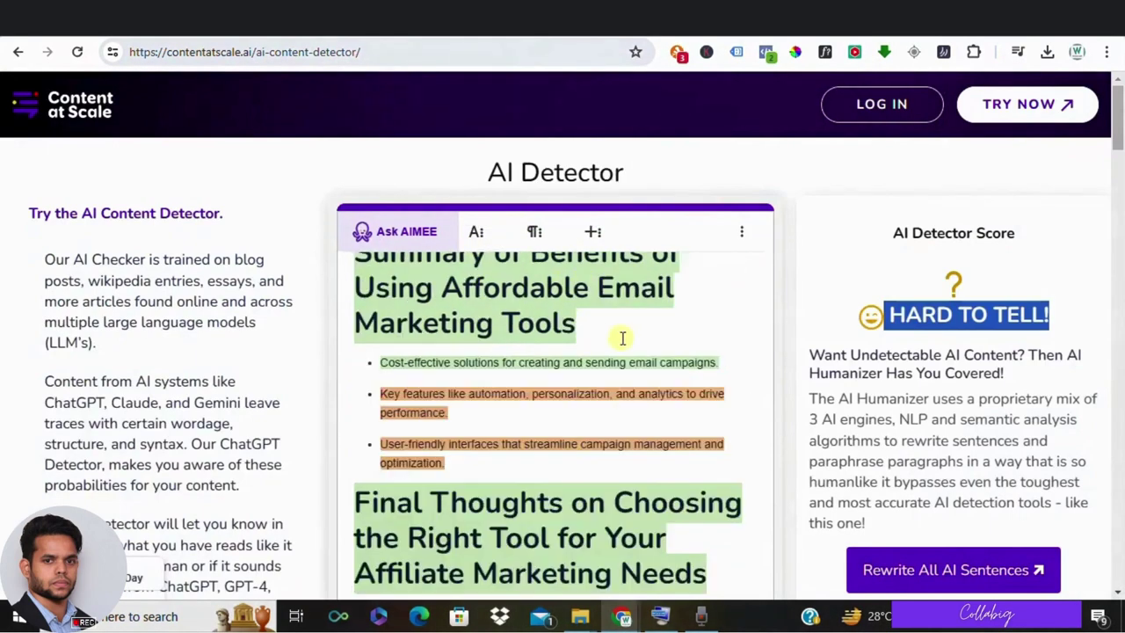
{"action": "scroll", "coordinate": [620, 335], "scroll_direction": "down", "scroll_amount": 1}
{"action": "left_click", "coordinate": [870, 317]}
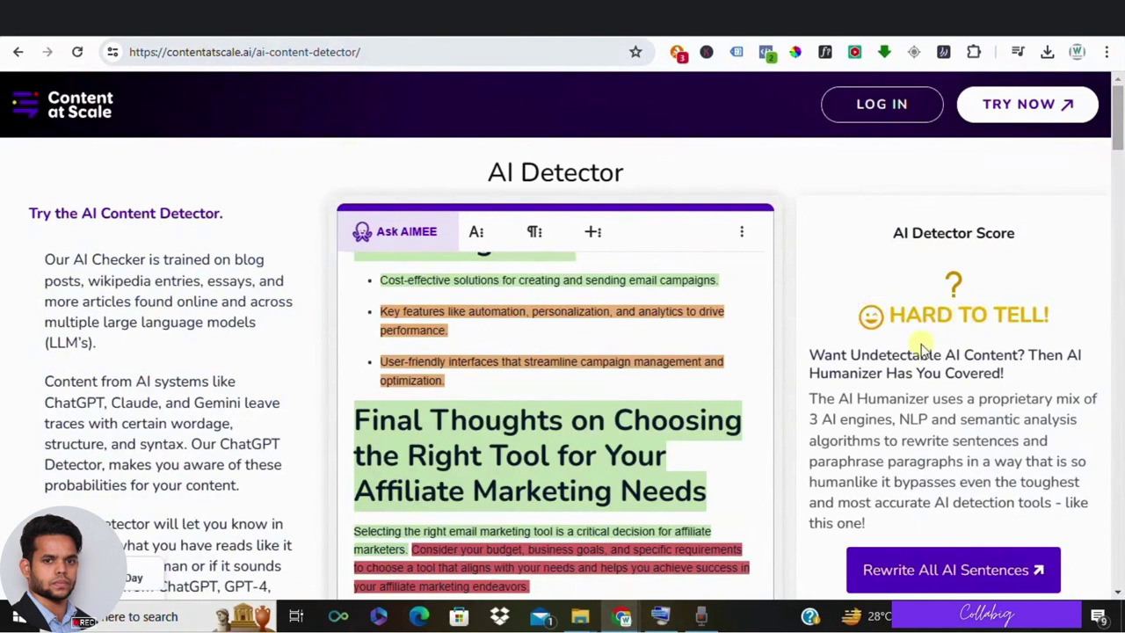
{"action": "left_click_drag", "start_coordinate": [804, 355], "coordinate": [1036, 383]}
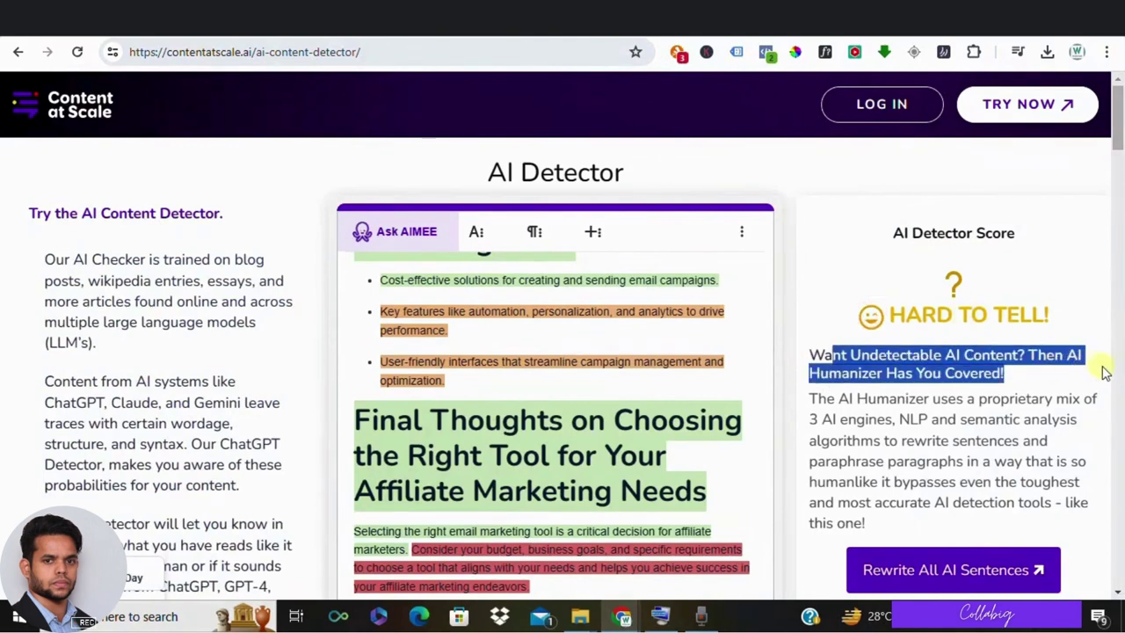
{"action": "left_click", "coordinate": [1036, 382]}
{"action": "triple_click", "coordinate": [975, 318]}
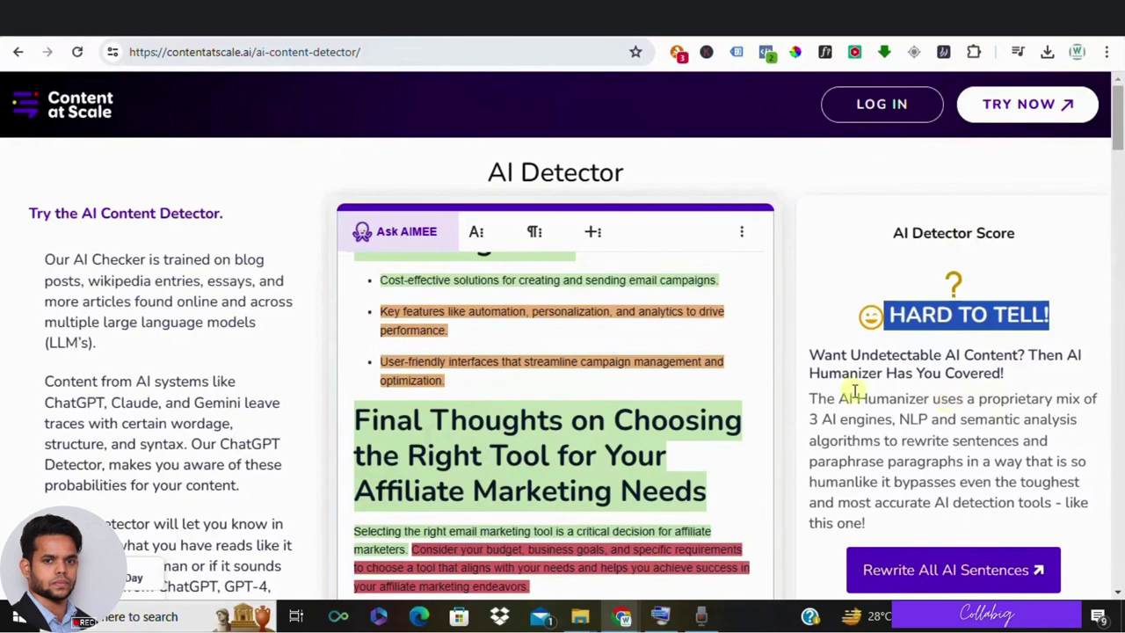
Step: Read through the color-marked sentences of the checked article in the AI detector, from the benefits summary back to its opening image
{"action": "scroll", "coordinate": [854, 391], "scroll_direction": "down", "scroll_amount": 3}
{"action": "scroll", "coordinate": [633, 352], "scroll_direction": "down", "scroll_amount": 2}
{"action": "scroll", "coordinate": [496, 272], "scroll_direction": "up", "scroll_amount": 5}
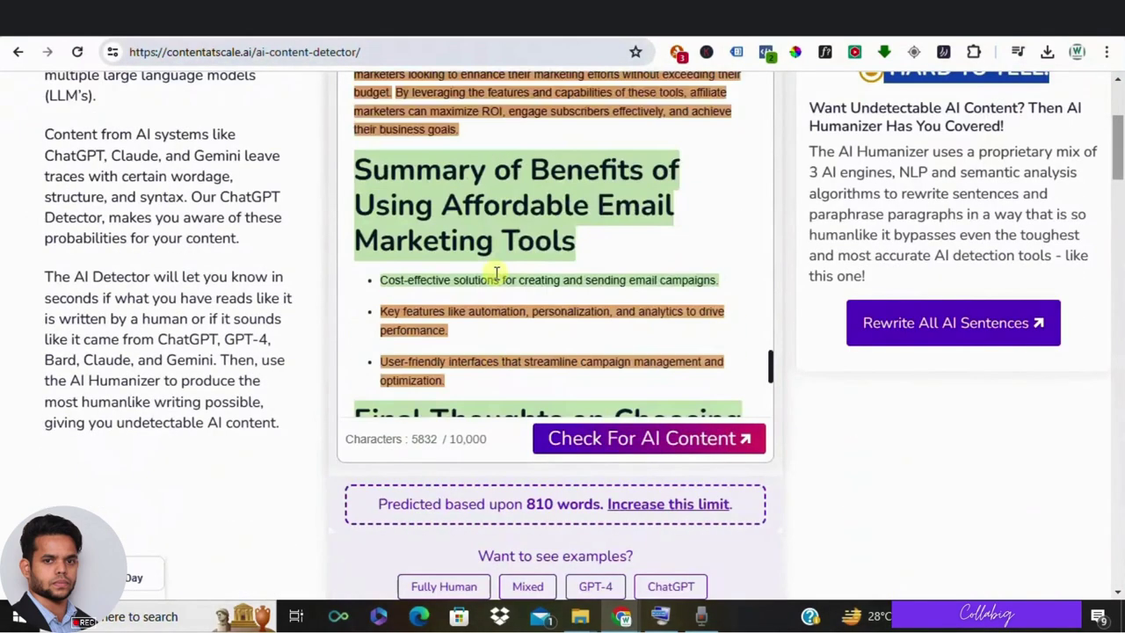
{"action": "scroll", "coordinate": [496, 272], "scroll_direction": "up", "scroll_amount": 10}
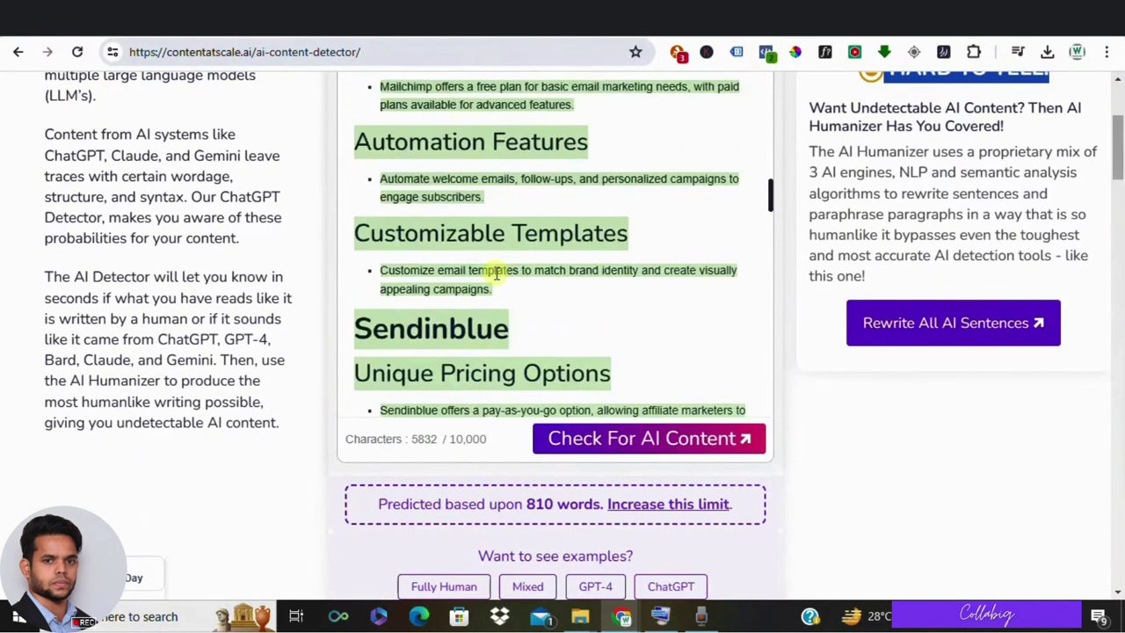
{"action": "scroll", "coordinate": [497, 272], "scroll_direction": "up", "scroll_amount": 6}
{"action": "mouse_move", "coordinate": [495, 274]}
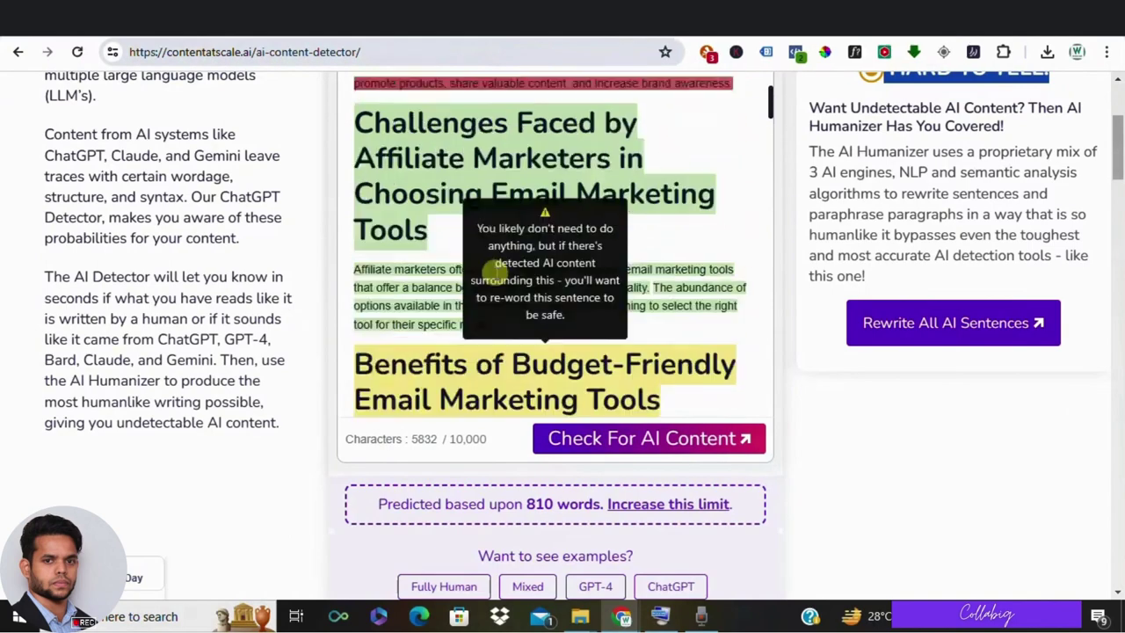
{"action": "scroll", "coordinate": [495, 275], "scroll_direction": "up", "scroll_amount": 3}
{"action": "scroll", "coordinate": [50, 273], "scroll_direction": "up", "scroll_amount": 3}
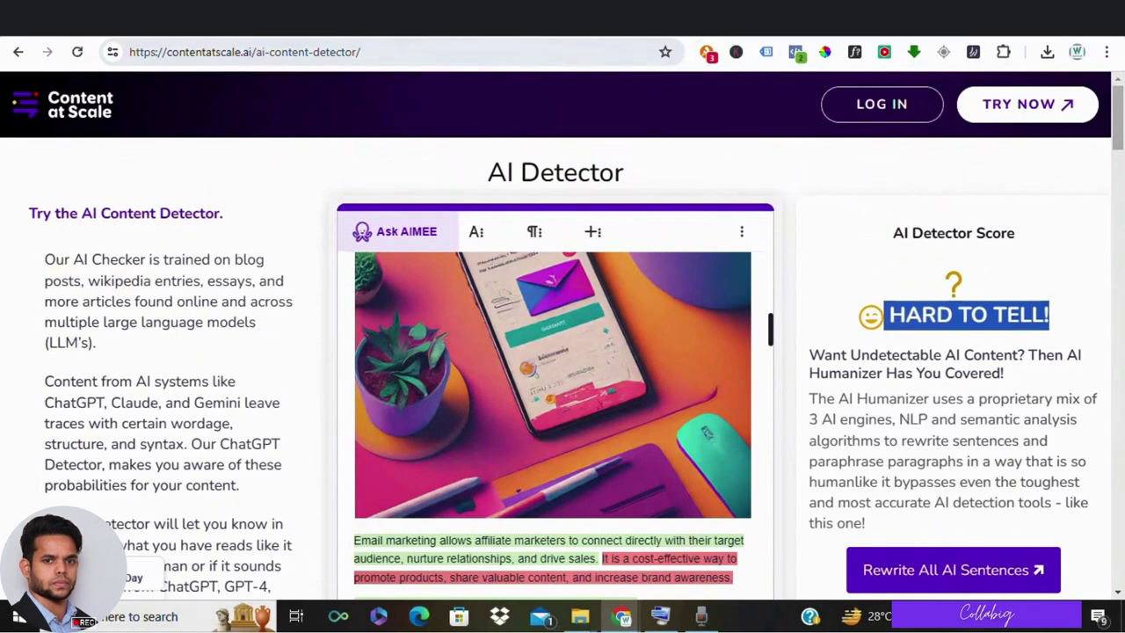
Step: Switch to GravityWrite and view the Blog Topic Ideas, Blog Outline, Blog Content and Quick 1-Click Blog post pages in turn
{"action": "left_click", "coordinate": [264, 18]}
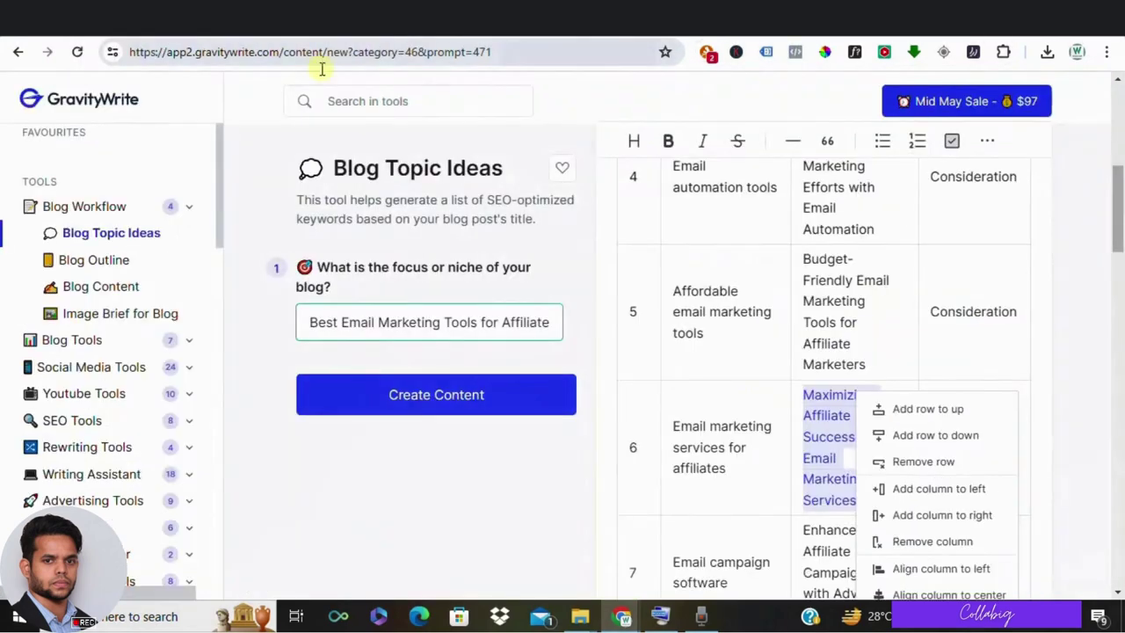
{"action": "left_click", "coordinate": [239, 18]}
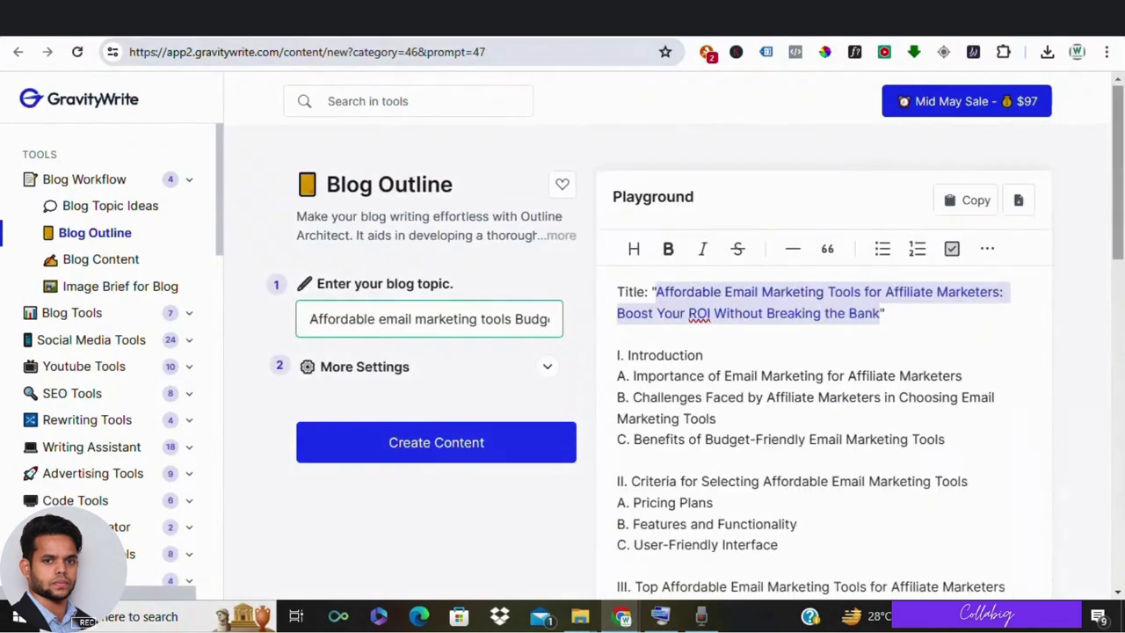
{"action": "key", "text": "ctrl+Tab"}
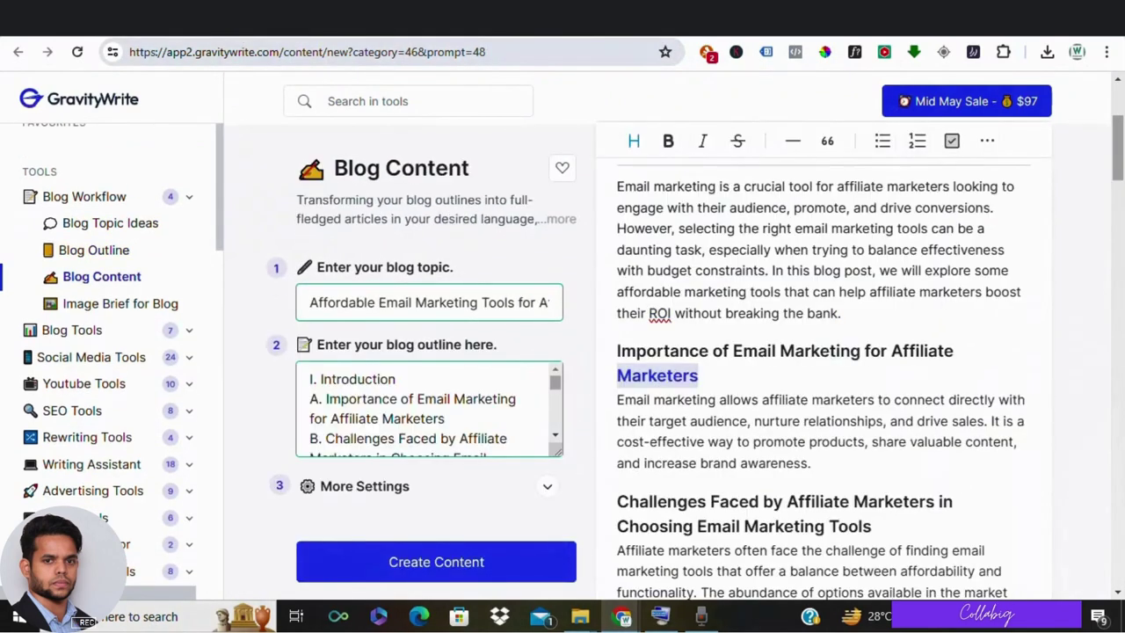
{"action": "key", "text": "ctrl+Tab"}
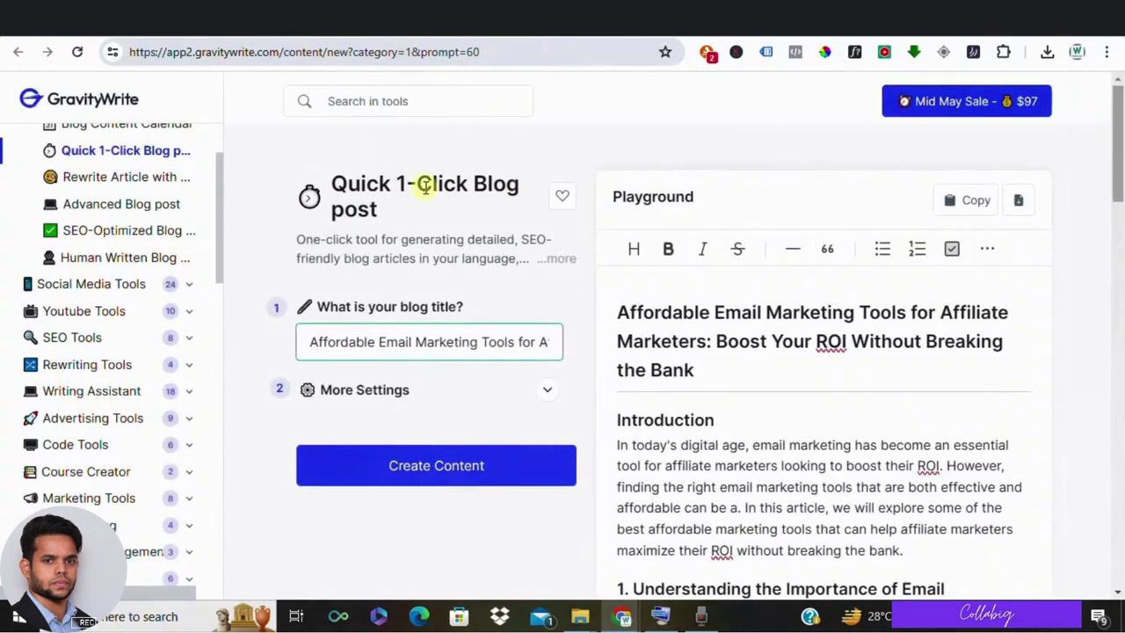
Step: Highlight the blog title entered in the Quick 1-Click Blog post tool and read the generated article through its FAQs
{"action": "scroll", "coordinate": [93, 211], "scroll_direction": "up", "scroll_amount": 1}
{"action": "scroll", "coordinate": [95, 209], "scroll_direction": "up", "scroll_amount": 1}
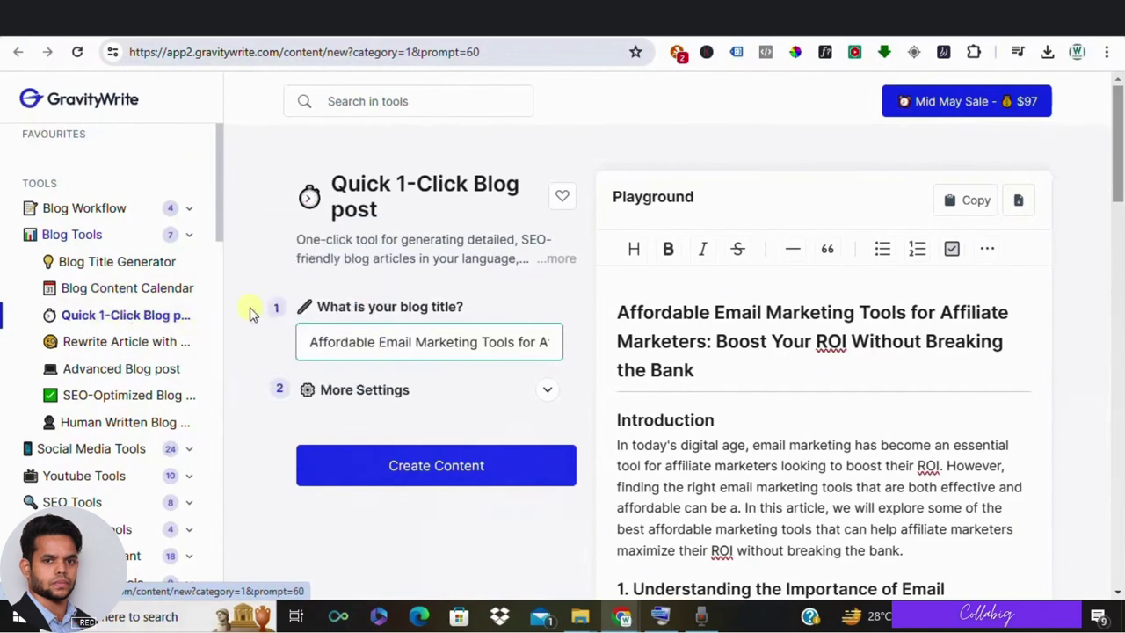
{"action": "triple_click", "coordinate": [422, 342]}
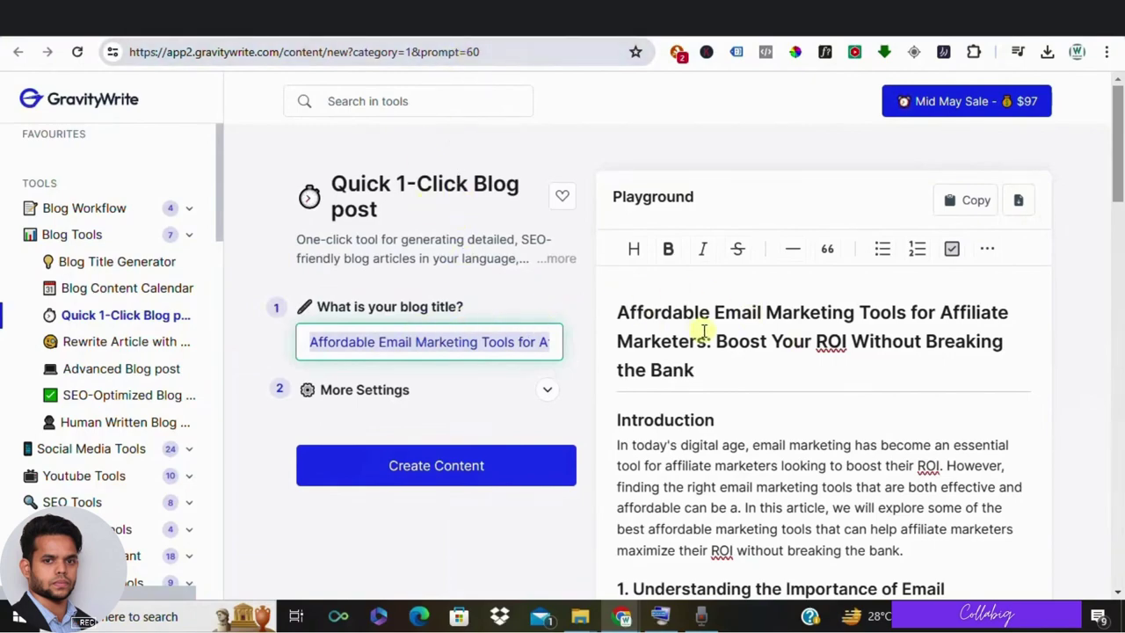
{"action": "scroll", "coordinate": [669, 321], "scroll_direction": "down", "scroll_amount": 10}
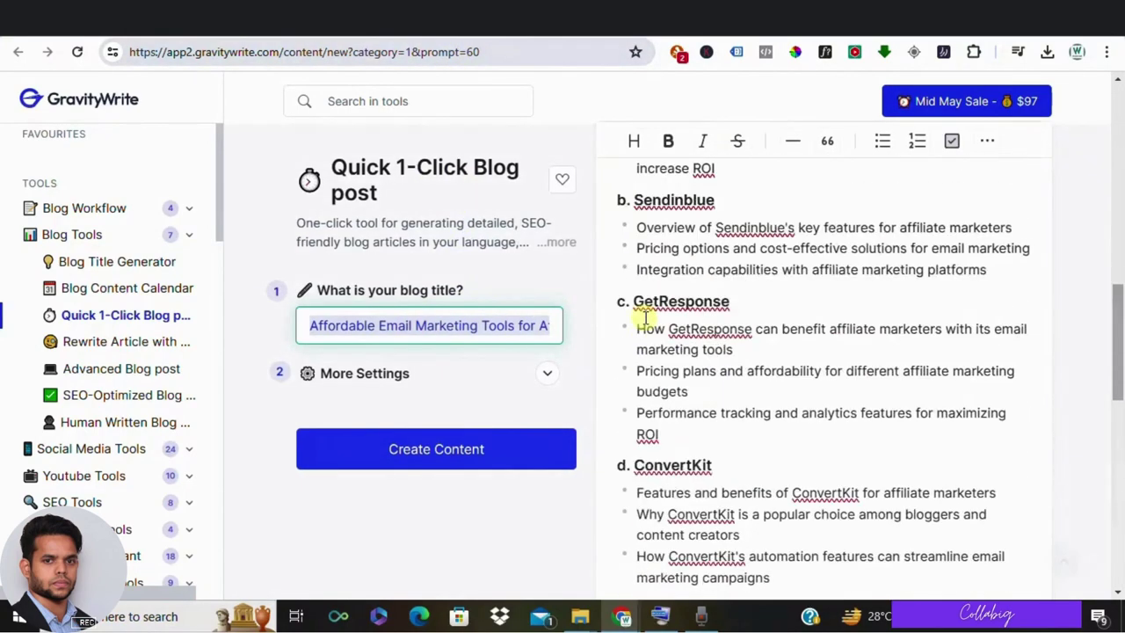
{"action": "scroll", "coordinate": [646, 317], "scroll_direction": "down", "scroll_amount": 10}
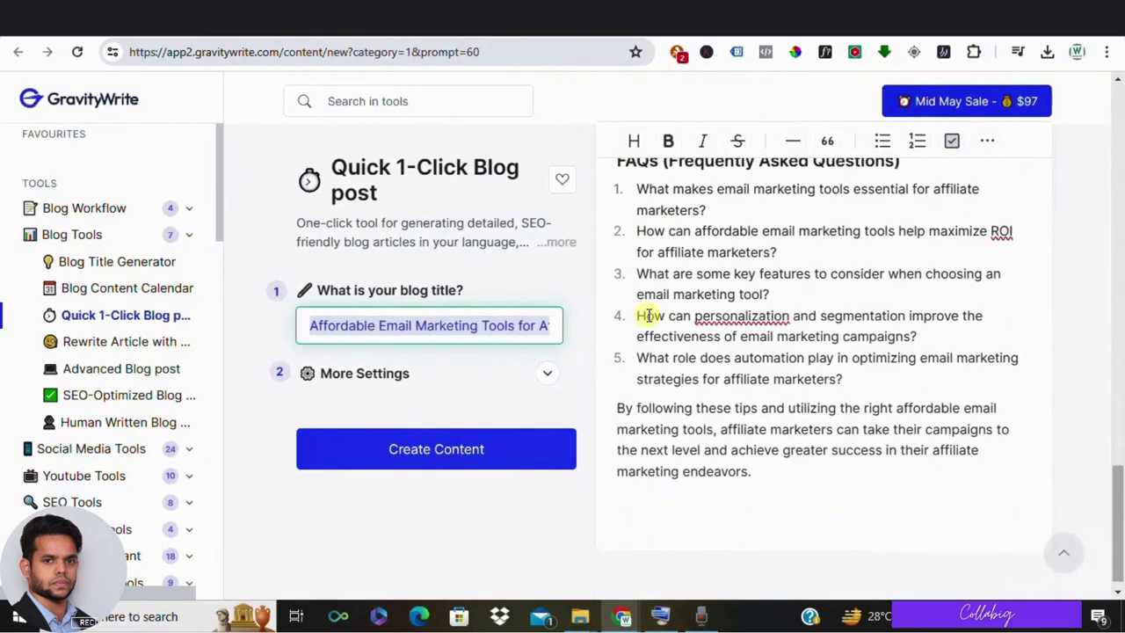
{"action": "scroll", "coordinate": [648, 315], "scroll_direction": "up", "scroll_amount": 10}
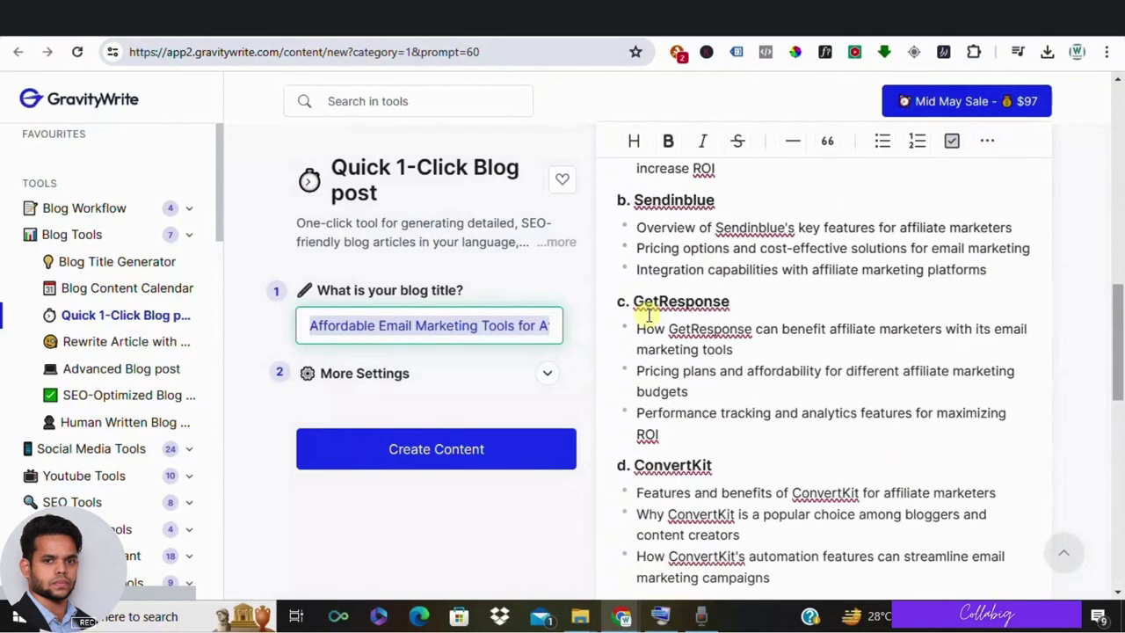
{"action": "scroll", "coordinate": [648, 315], "scroll_direction": "up", "scroll_amount": 6}
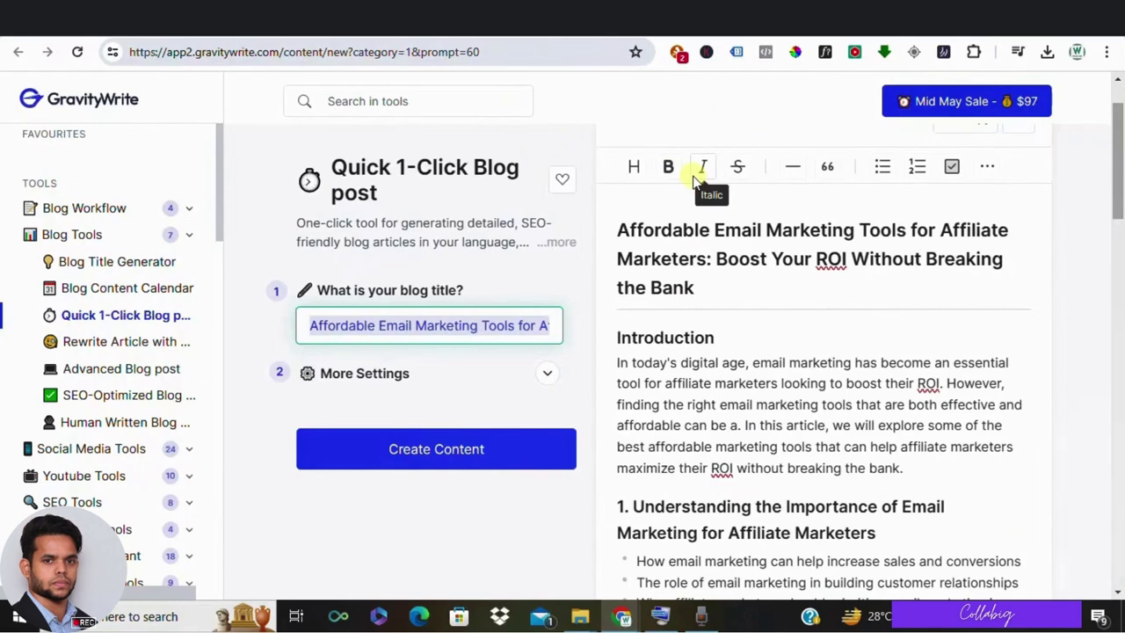
{"action": "scroll", "coordinate": [695, 181], "scroll_direction": "up", "scroll_amount": 1}
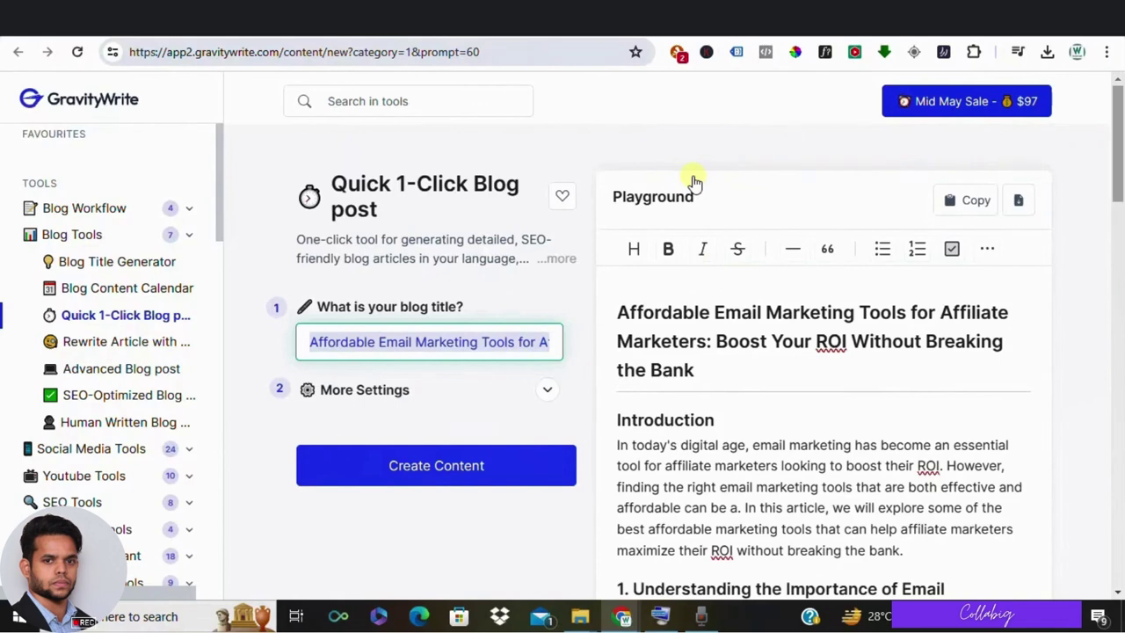
Step: Expand the Social Media Tools category and look through its tools, from the social media calendar to the reply generators
{"action": "scroll", "coordinate": [138, 301], "scroll_direction": "down", "scroll_amount": 3}
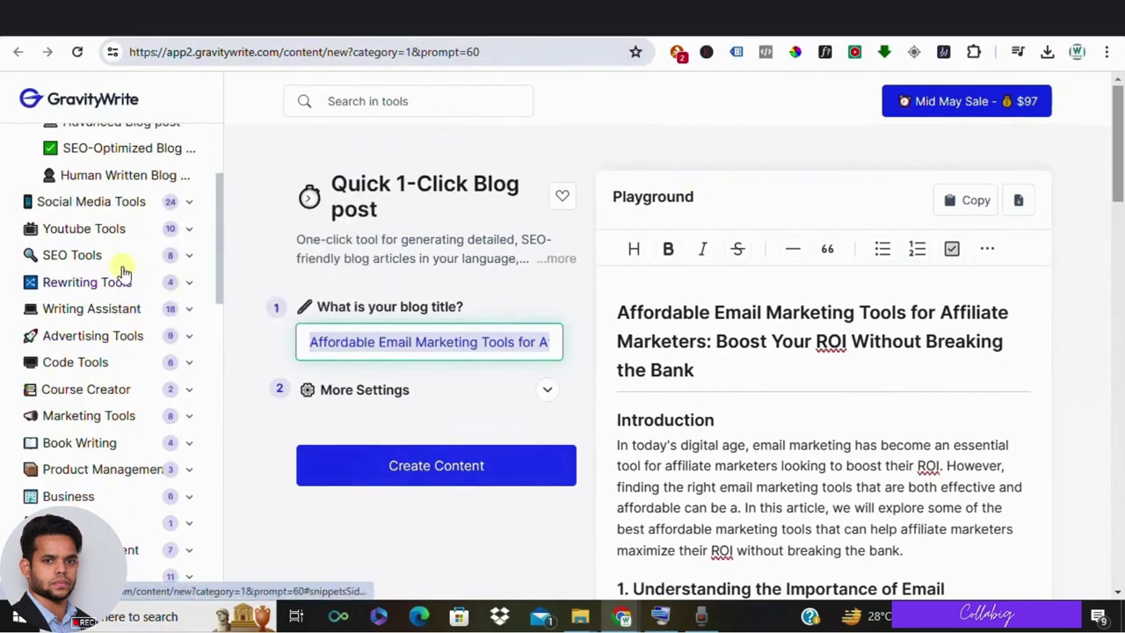
{"action": "left_click", "coordinate": [186, 203]}
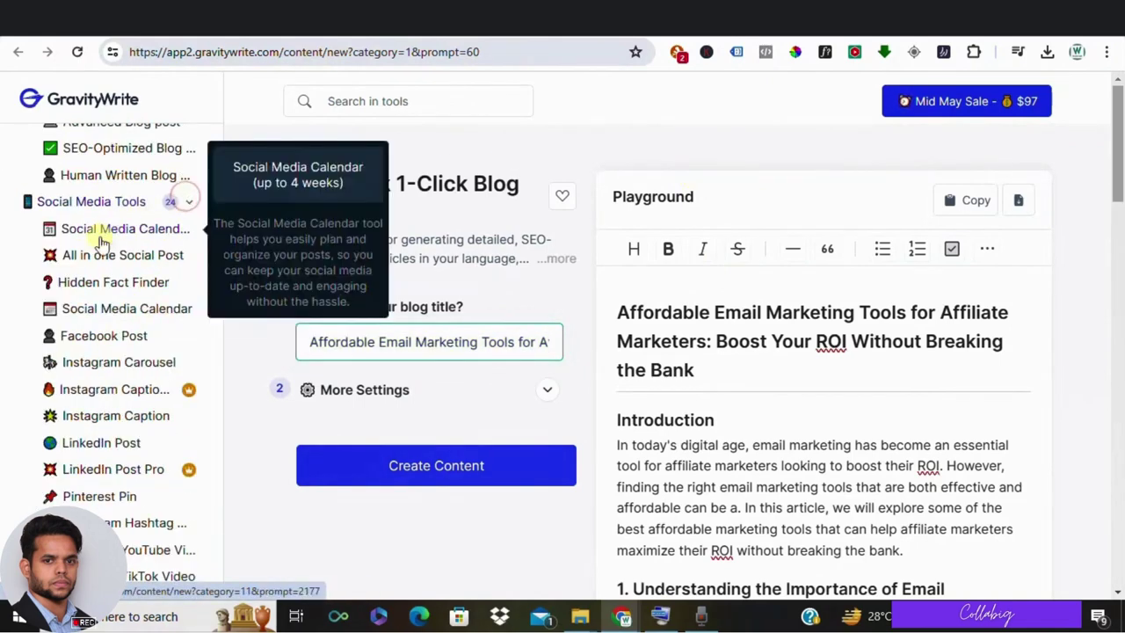
{"action": "scroll", "coordinate": [79, 360], "scroll_direction": "down", "scroll_amount": 1}
{"action": "scroll", "coordinate": [100, 238], "scroll_direction": "up", "scroll_amount": 2}
{"action": "scroll", "coordinate": [96, 276], "scroll_direction": "down", "scroll_amount": 1}
{"action": "scroll", "coordinate": [97, 281], "scroll_direction": "down", "scroll_amount": 3}
{"action": "scroll", "coordinate": [95, 280], "scroll_direction": "down", "scroll_amount": 2}
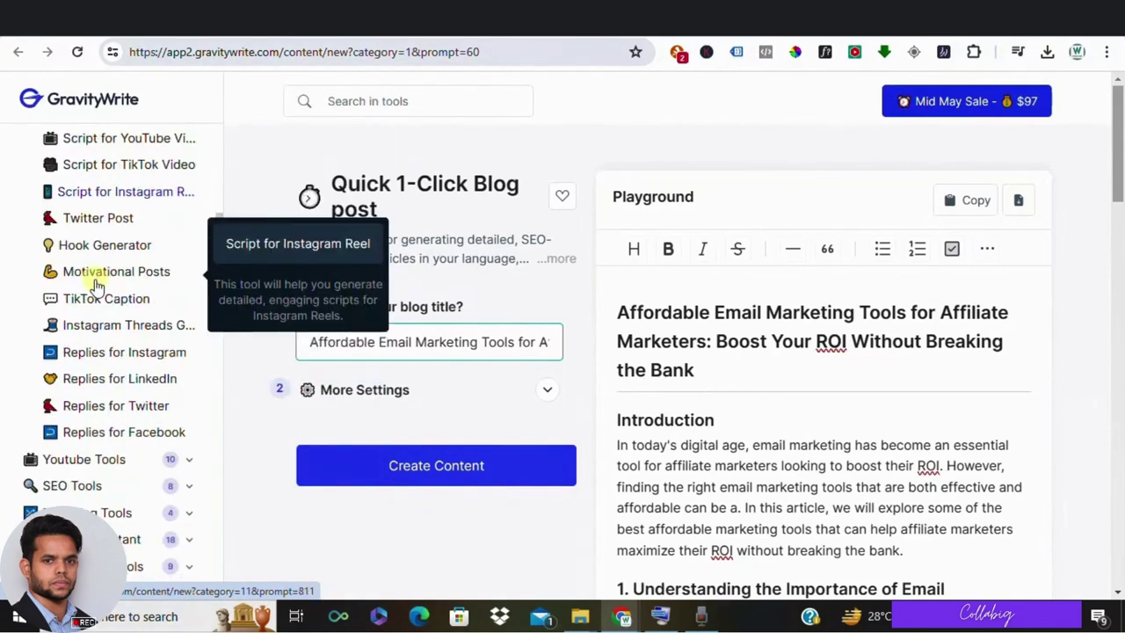
Step: Expand the Youtube Tools category and look through its script, shorts and tag tools
{"action": "scroll", "coordinate": [79, 404], "scroll_direction": "down", "scroll_amount": 1}
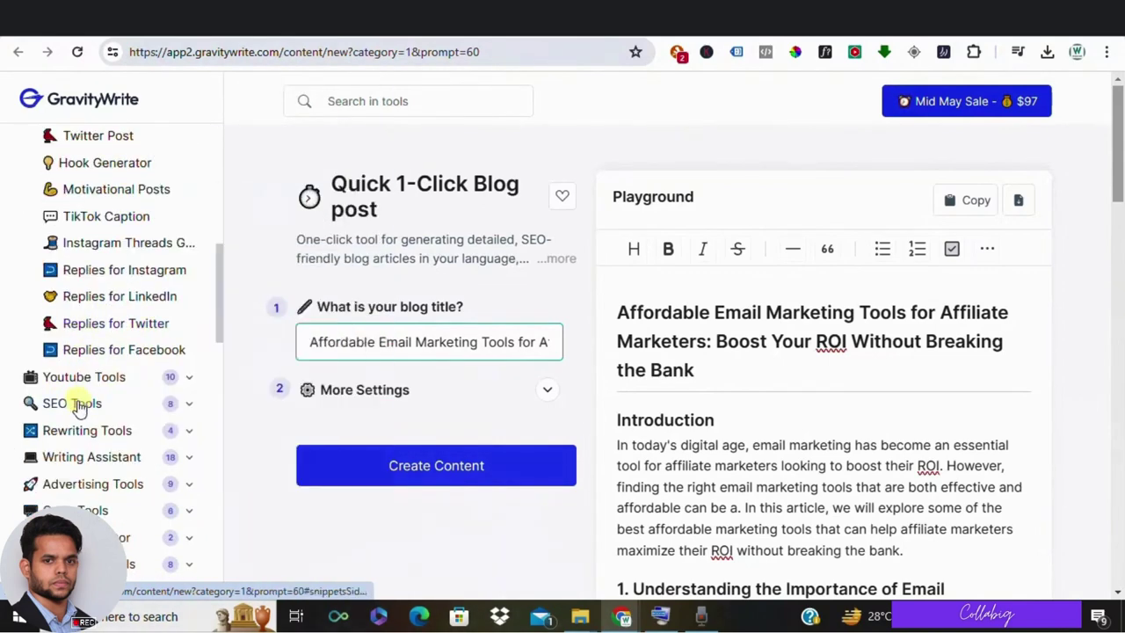
{"action": "left_click", "coordinate": [88, 378]}
{"action": "scroll", "coordinate": [88, 378], "scroll_direction": "down", "scroll_amount": 4}
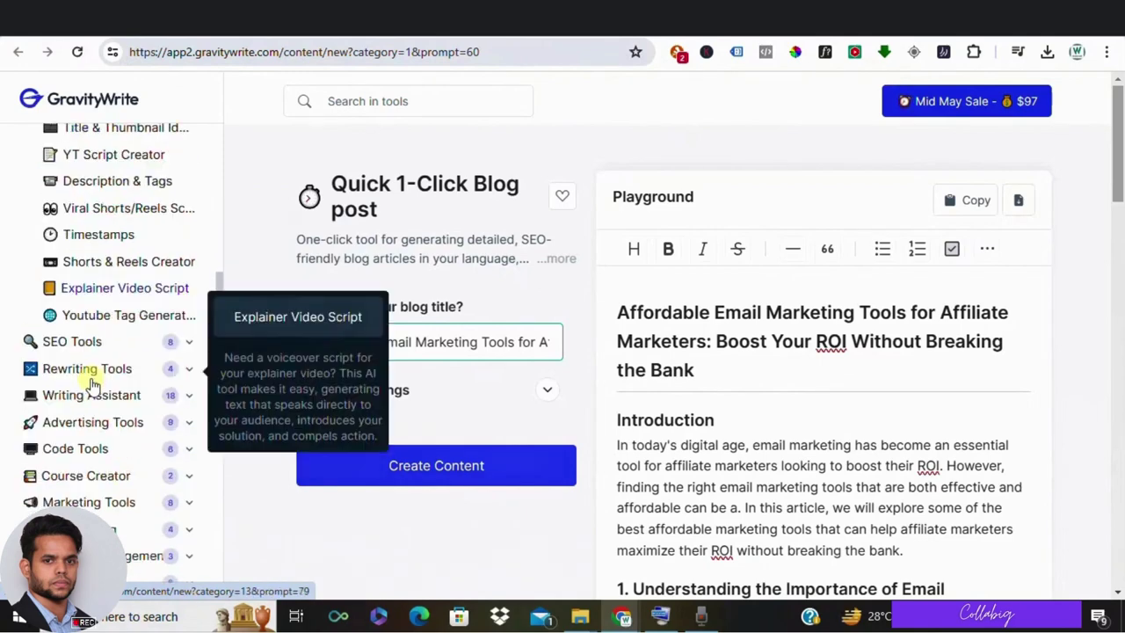
Step: Expand the SEO Tools category and look through its tools, the remaining tool categories and the Get All Content in a Click packages
{"action": "left_click", "coordinate": [95, 348]}
{"action": "scroll", "coordinate": [97, 352], "scroll_direction": "down", "scroll_amount": 3}
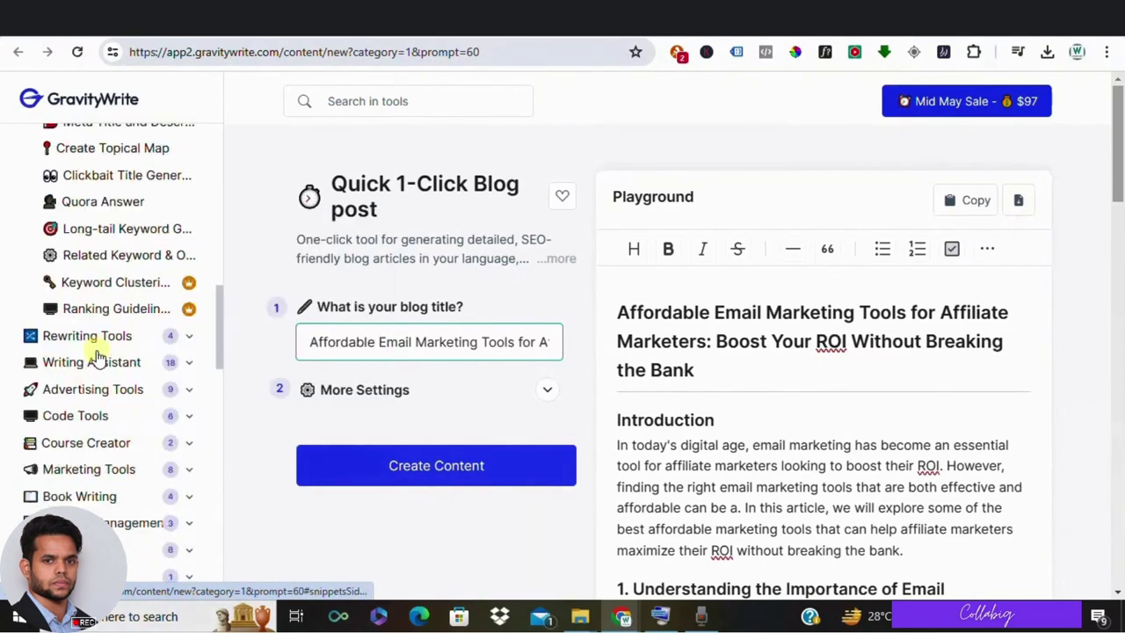
{"action": "scroll", "coordinate": [96, 352], "scroll_direction": "down", "scroll_amount": 1}
{"action": "scroll", "coordinate": [96, 356], "scroll_direction": "down", "scroll_amount": 7}
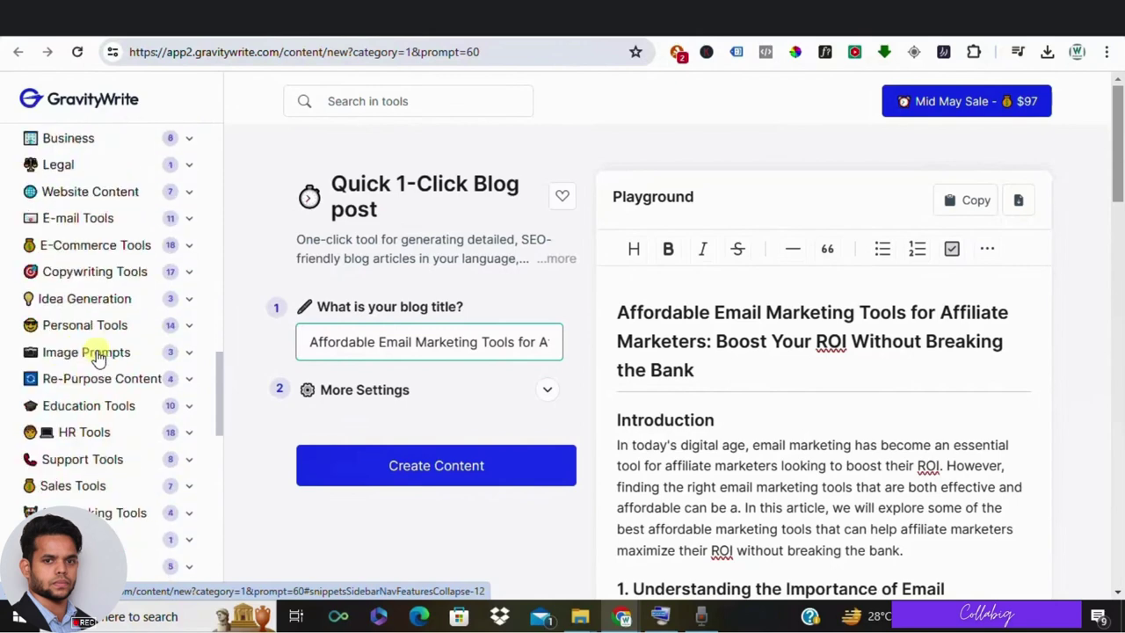
{"action": "scroll", "coordinate": [98, 356], "scroll_direction": "down", "scroll_amount": 2}
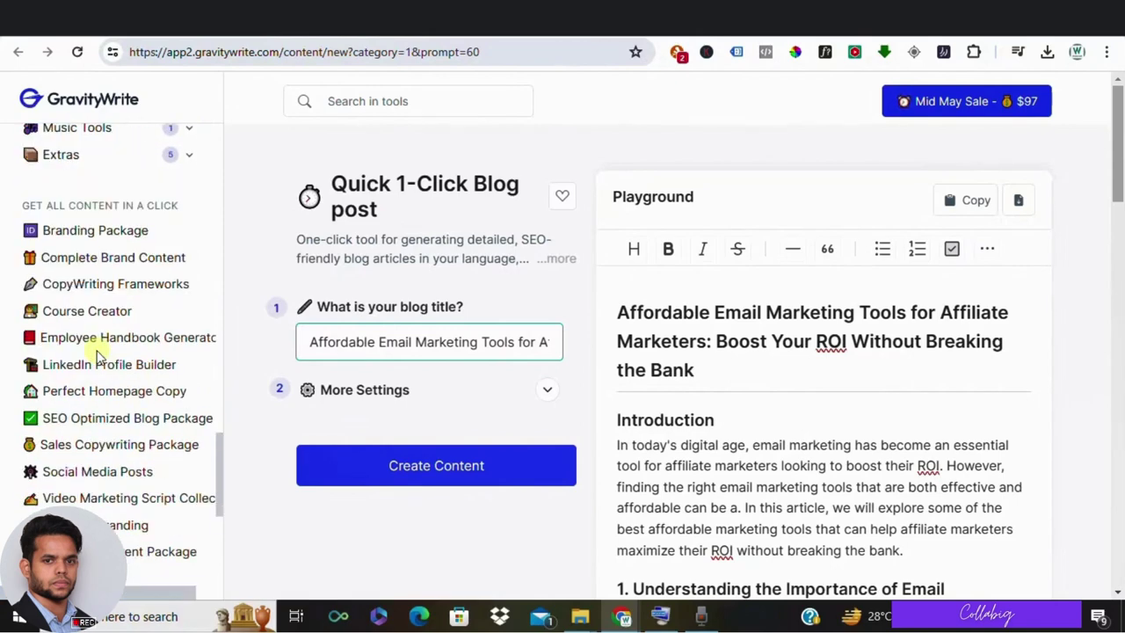
{"action": "scroll", "coordinate": [99, 353], "scroll_direction": "down", "scroll_amount": 1}
{"action": "scroll", "coordinate": [98, 355], "scroll_direction": "down", "scroll_amount": 3}
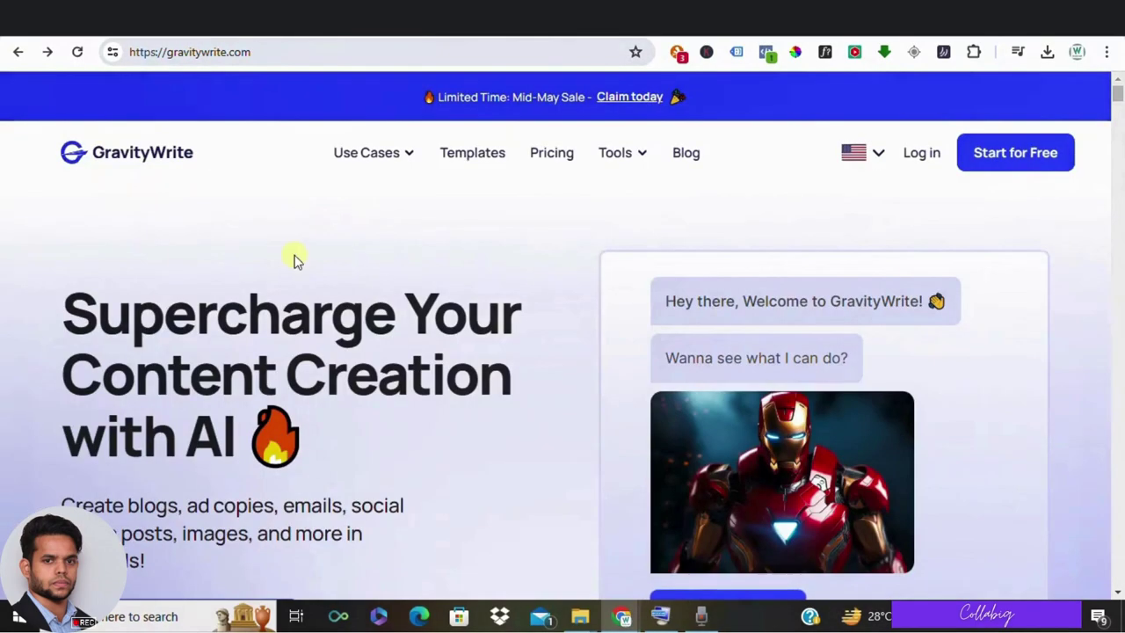
Step: Look through the GravityWrite homepage from its opening banner to the Blog Content demo
{"action": "scroll", "coordinate": [387, 246], "scroll_direction": "down", "scroll_amount": 5}
{"action": "scroll", "coordinate": [391, 249], "scroll_direction": "down", "scroll_amount": 2}
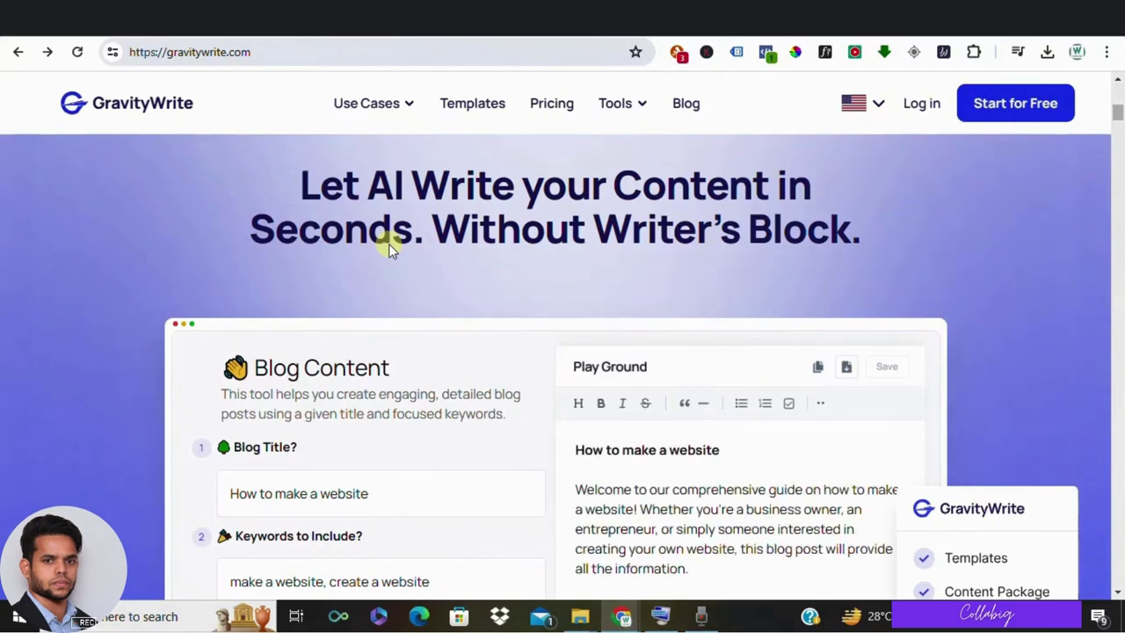
{"action": "scroll", "coordinate": [389, 244], "scroll_direction": "down", "scroll_amount": 2}
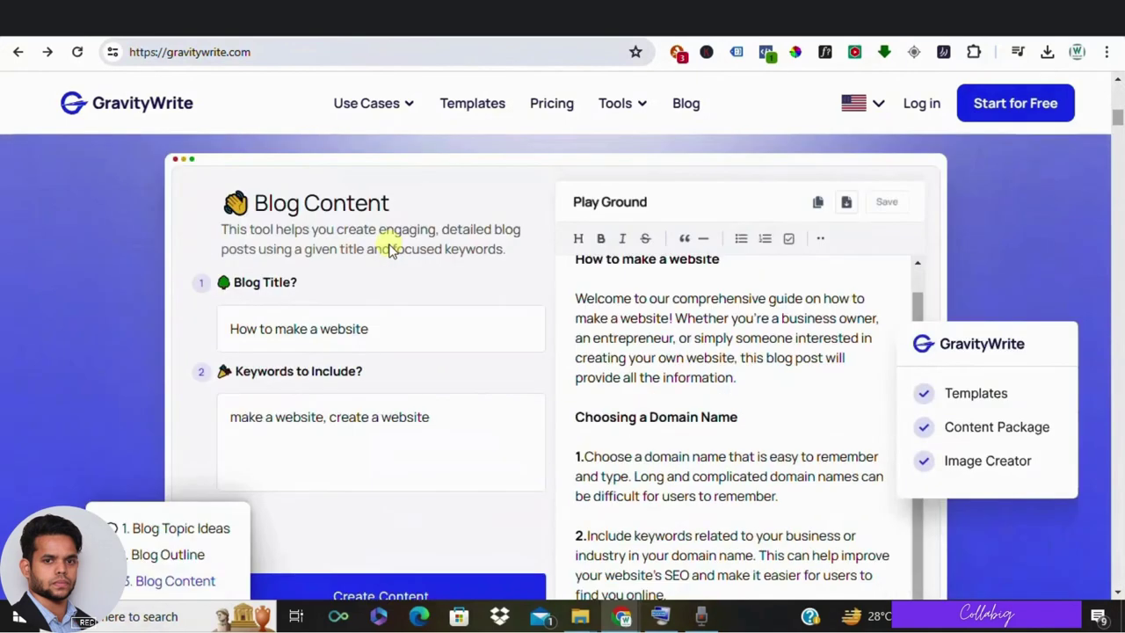